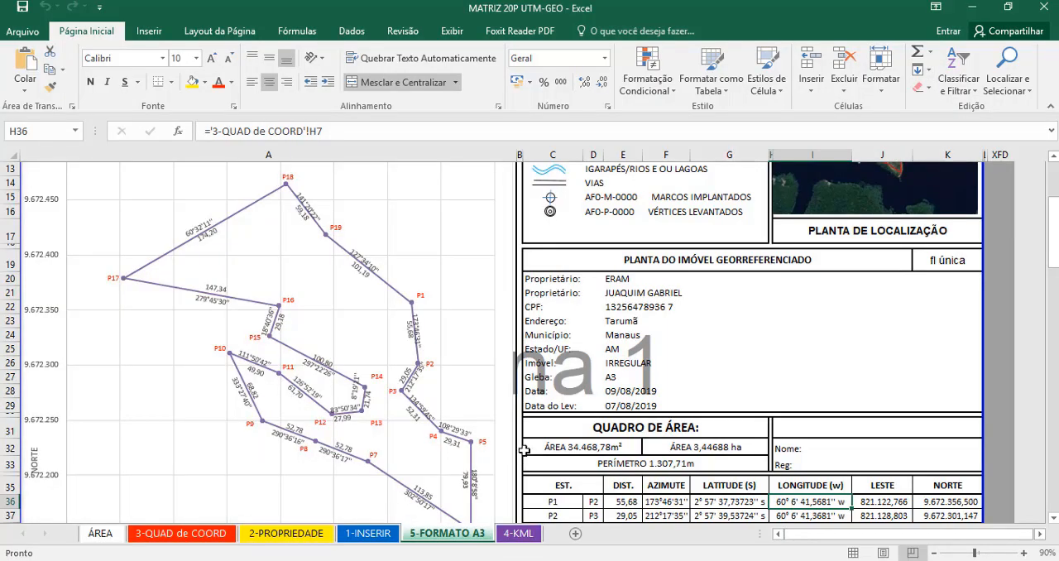
- Examine the property details, area summary and point coordinate table on the A3 format sheet
scroll(525, 446, "down", 2)
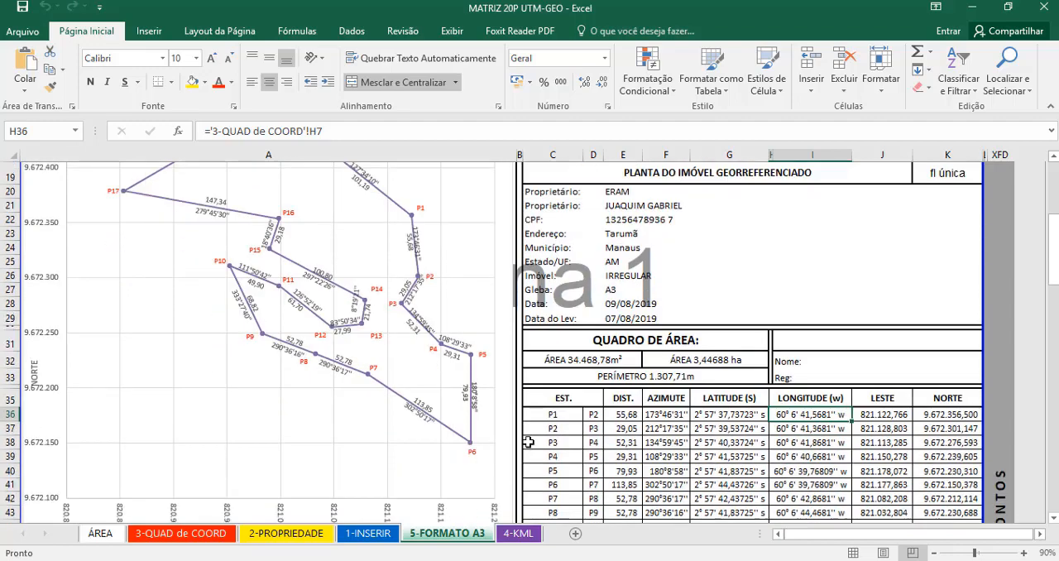
scroll(527, 441, "up", 3)
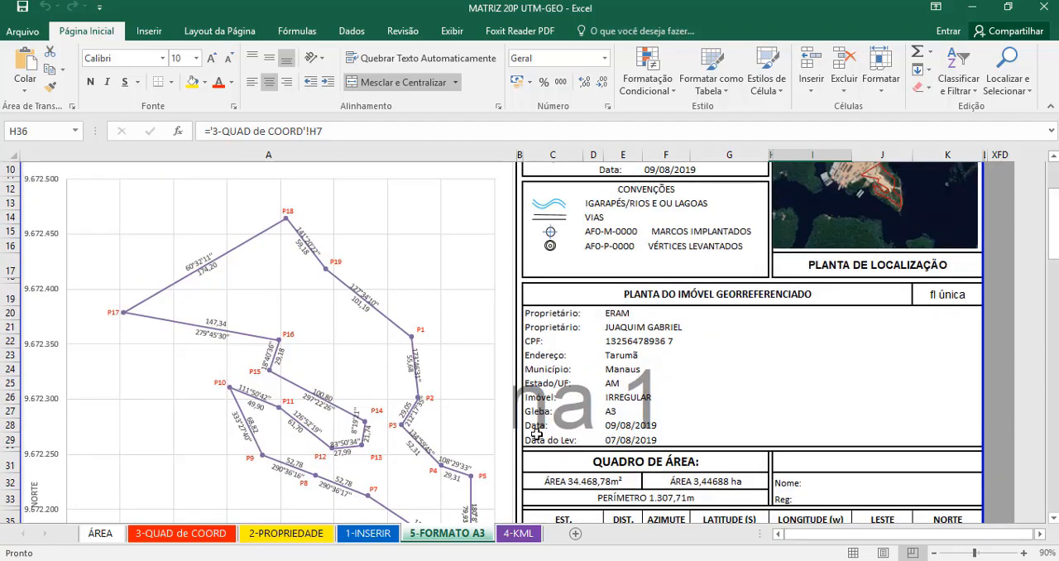
scroll(536, 434, "down", 9)
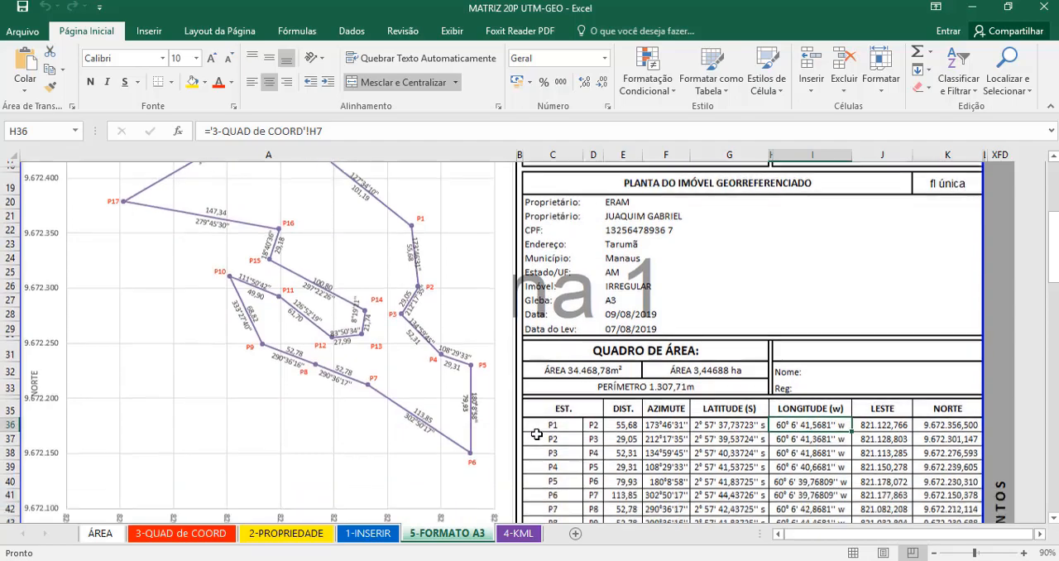
scroll(536, 434, "down", 1)
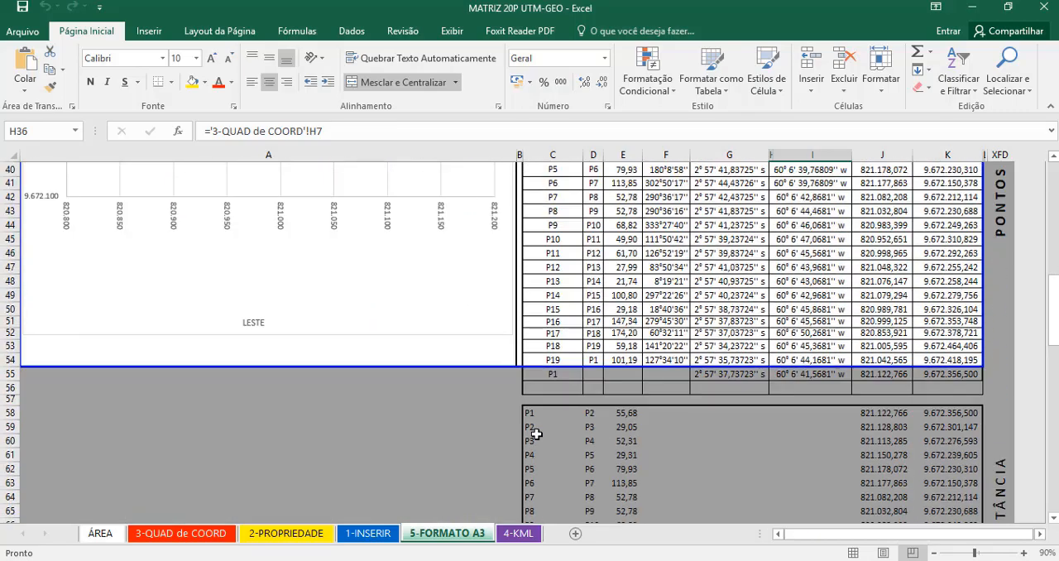
scroll(679, 439, "up", 7)
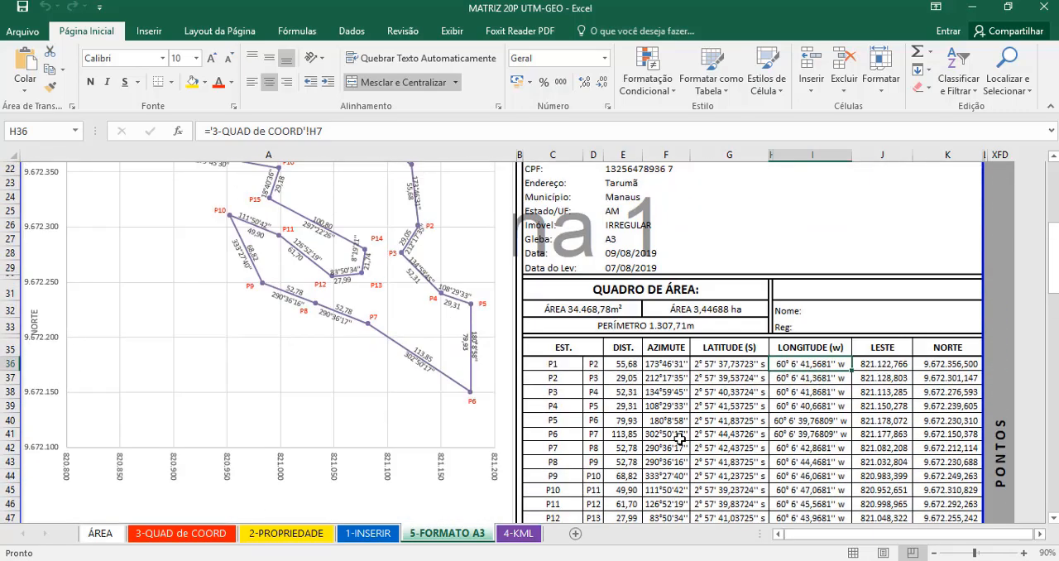
scroll(679, 428, "up", 3)
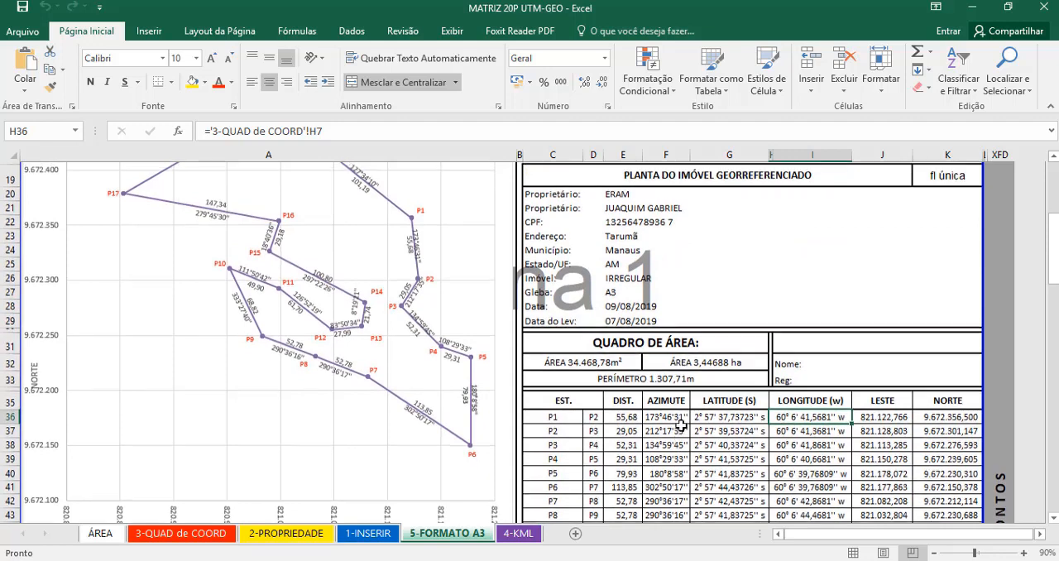
scroll(688, 421, "down", 1)
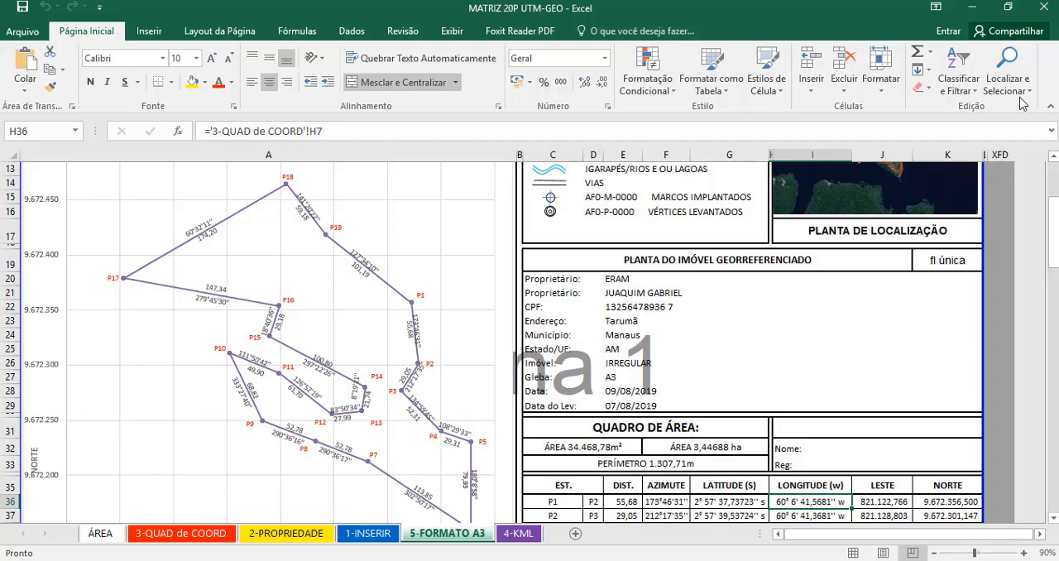
- Open the Lote 8-B text file from the desktop and copy its complete list of point coordinates
left_click(970, 7)
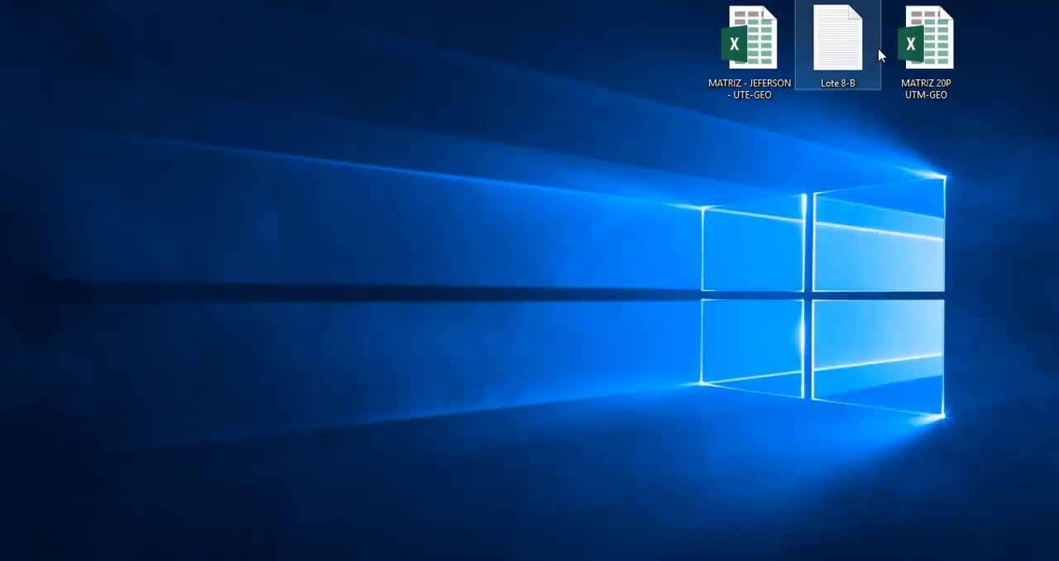
double_click(857, 53)
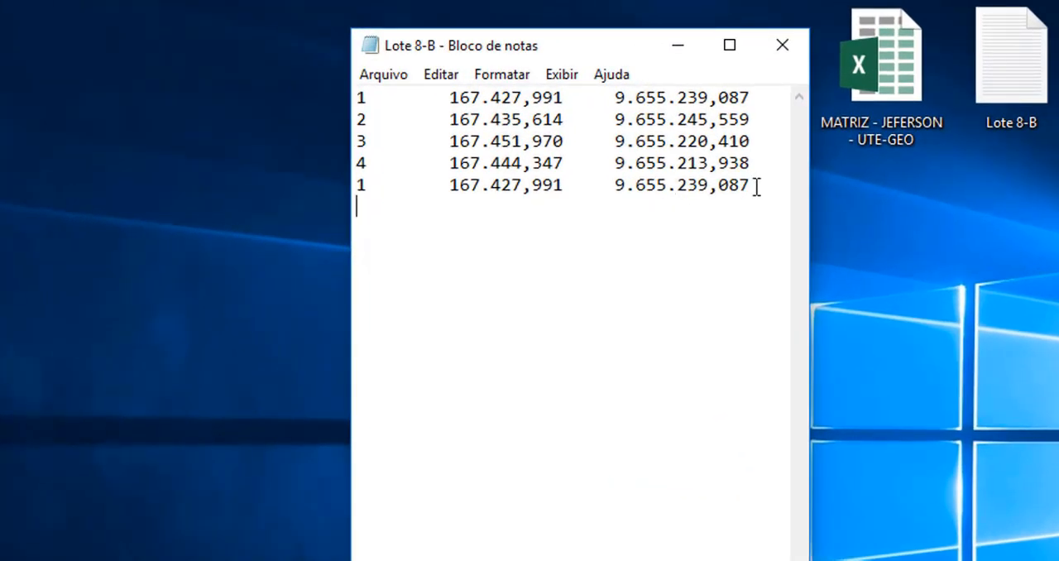
left_click_drag(756, 185, 344, 99)
key("ctrl+c")
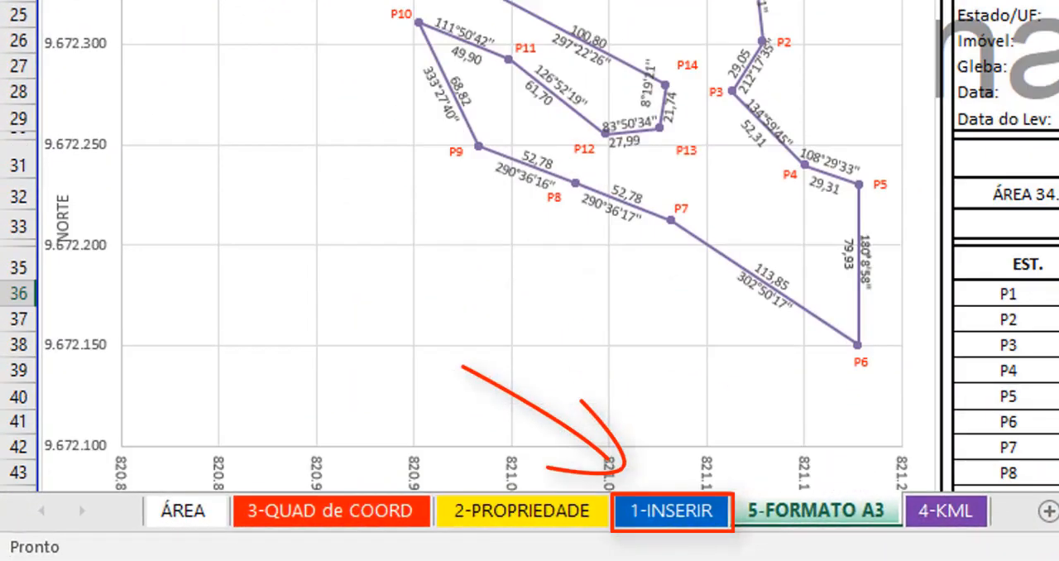
- Paste the copied point list into the 1-INSERIR sheet of the MATRIZ 20P UTM-GEO workbook, starting at cell A2
scroll(529, 248, "up", 1)
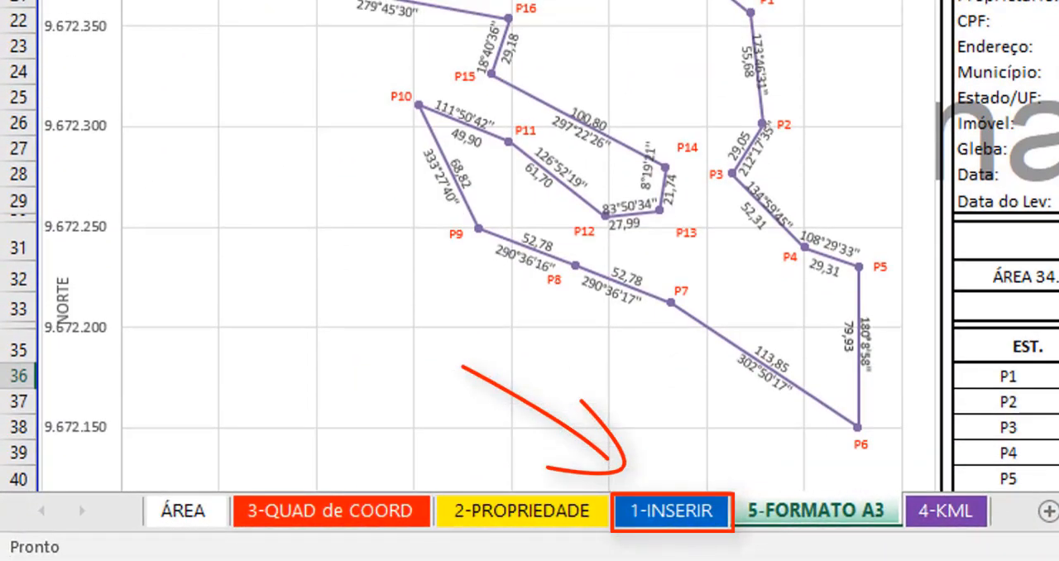
left_click(715, 512)
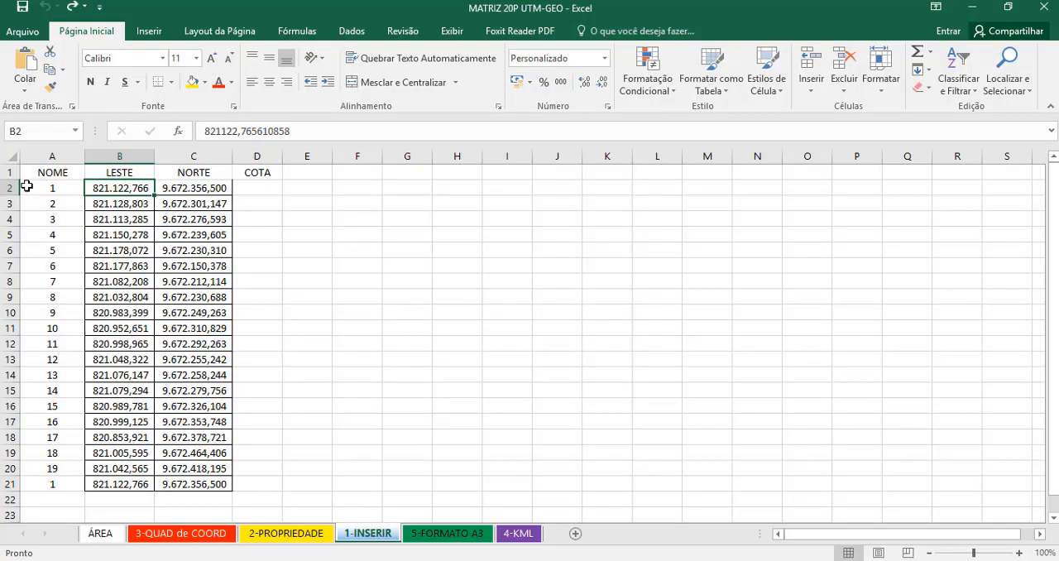
left_click(26, 187)
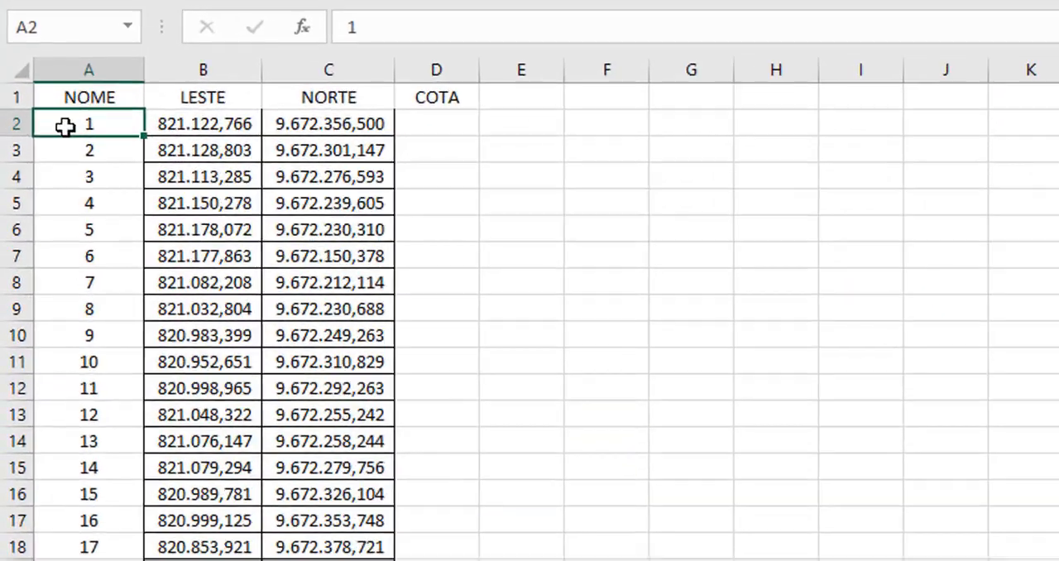
key("ctrl+v")
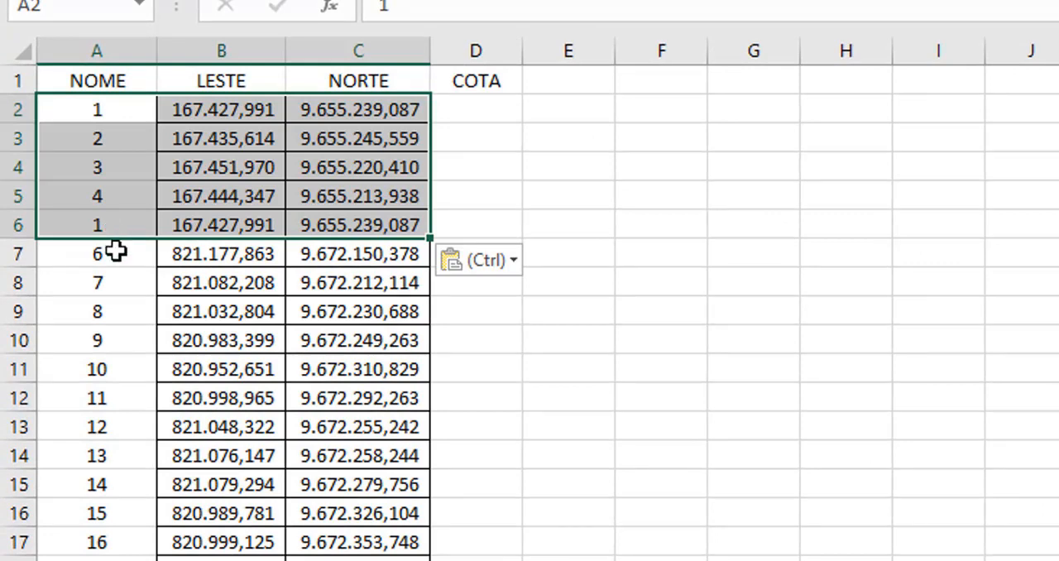
- Clear the NOME, LESTE and NORTE entries from row 6 down to the end of the point list
left_click_drag(111, 232, 326, 560)
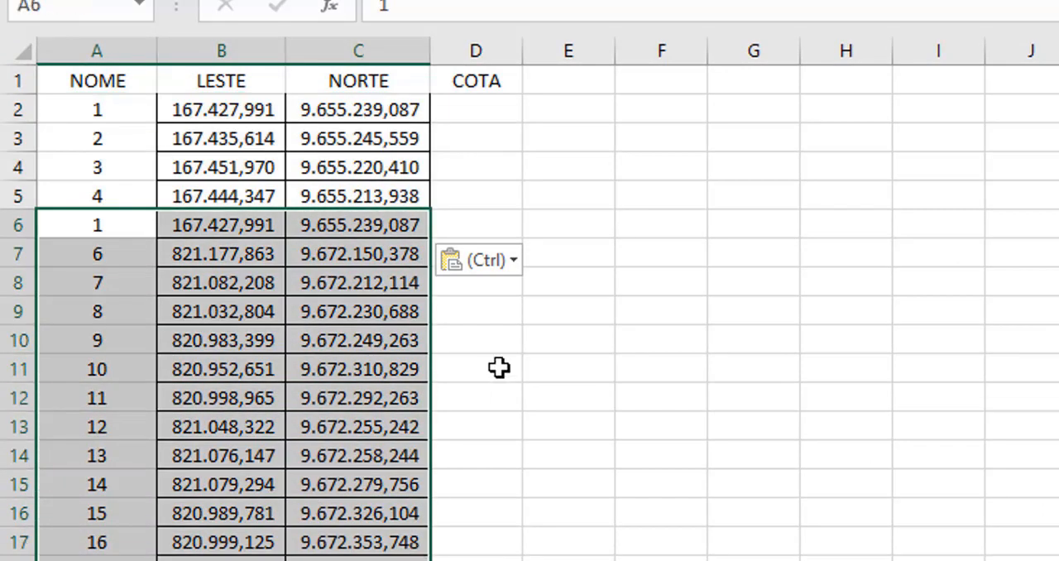
key("Delete")
left_click(358, 301)
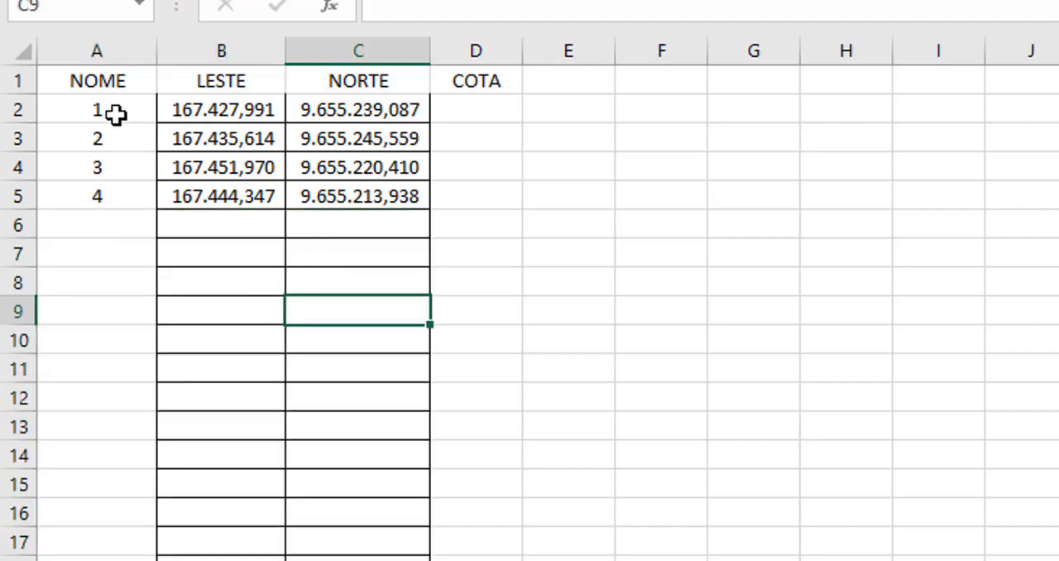
- Copy point 1 with its coordinates from row 2 into row 6 to close the polygon
left_click_drag(105, 112, 326, 102)
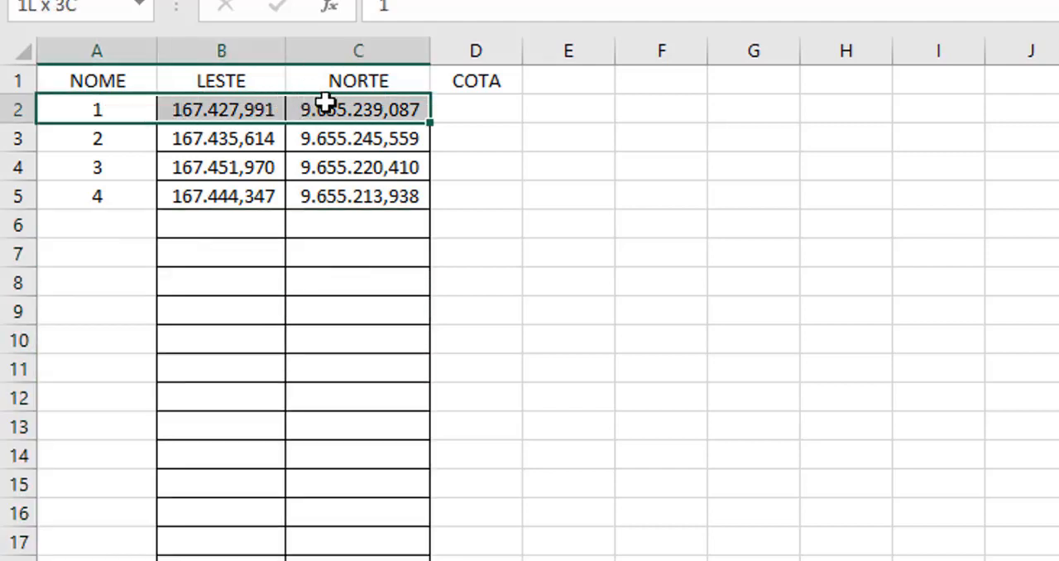
key("ctrl+c")
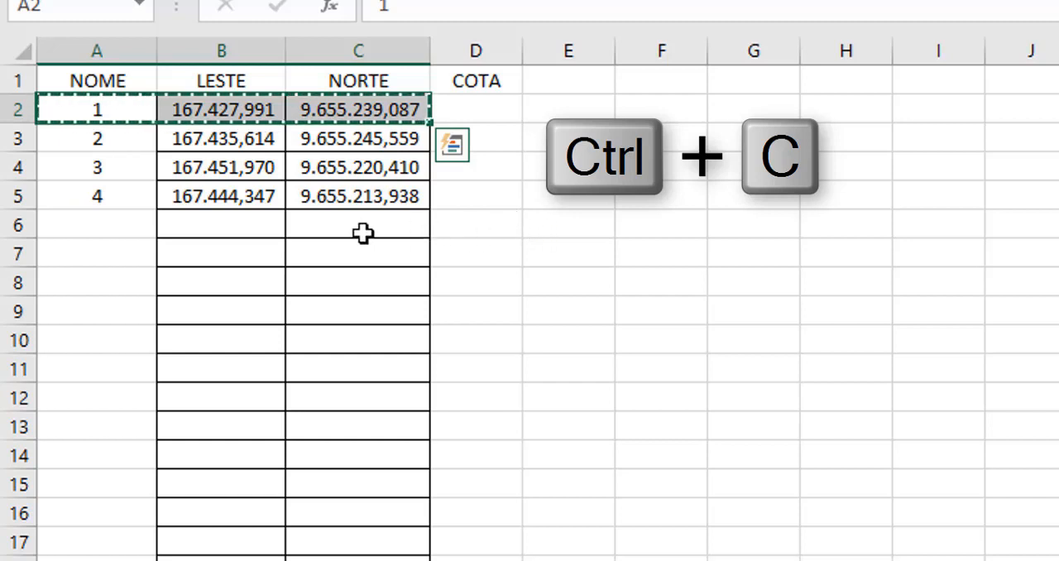
left_click(117, 221)
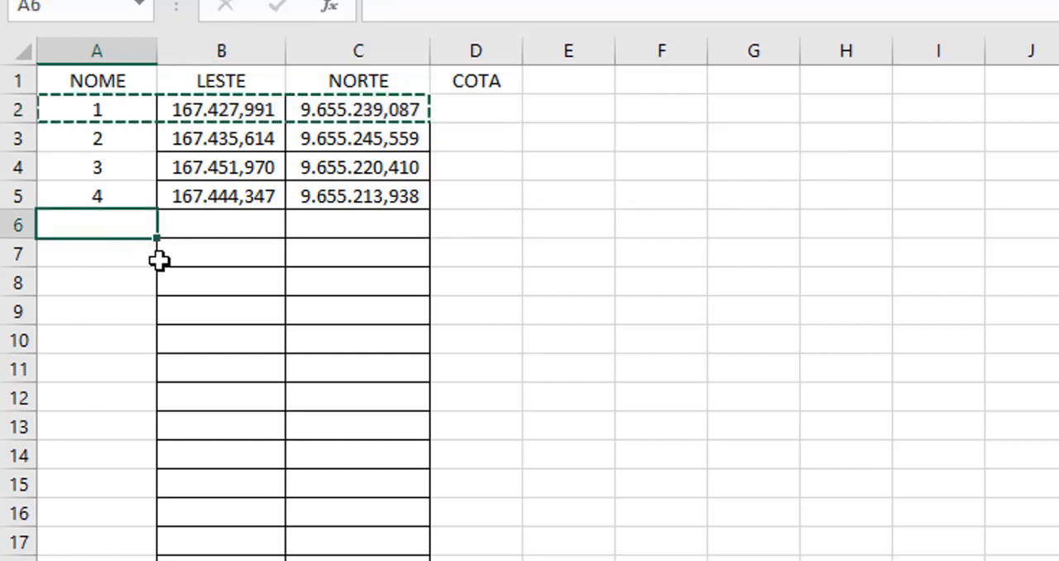
key("ctrl+v")
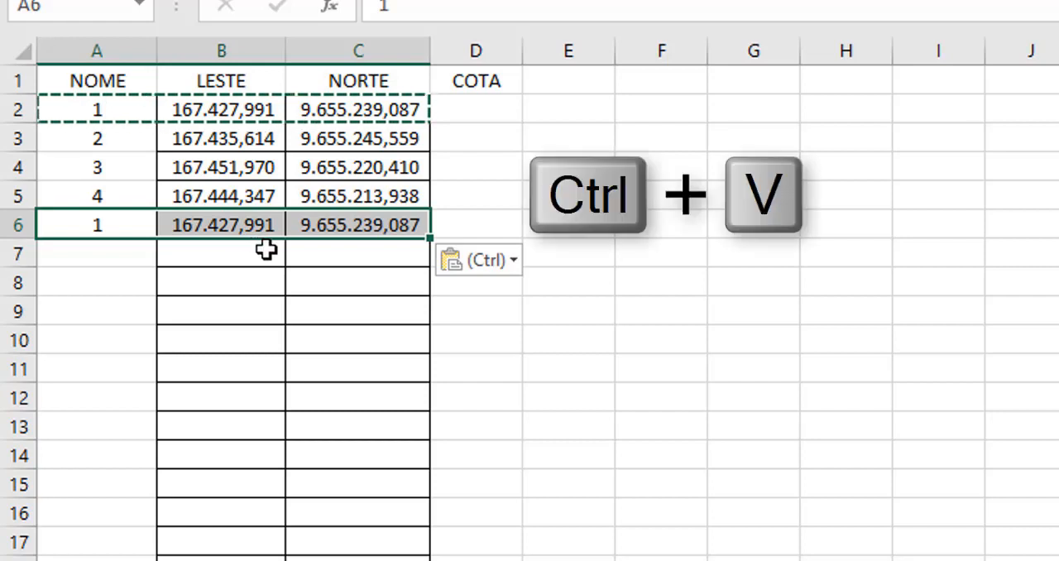
left_click_drag(456, 326, 455, 311)
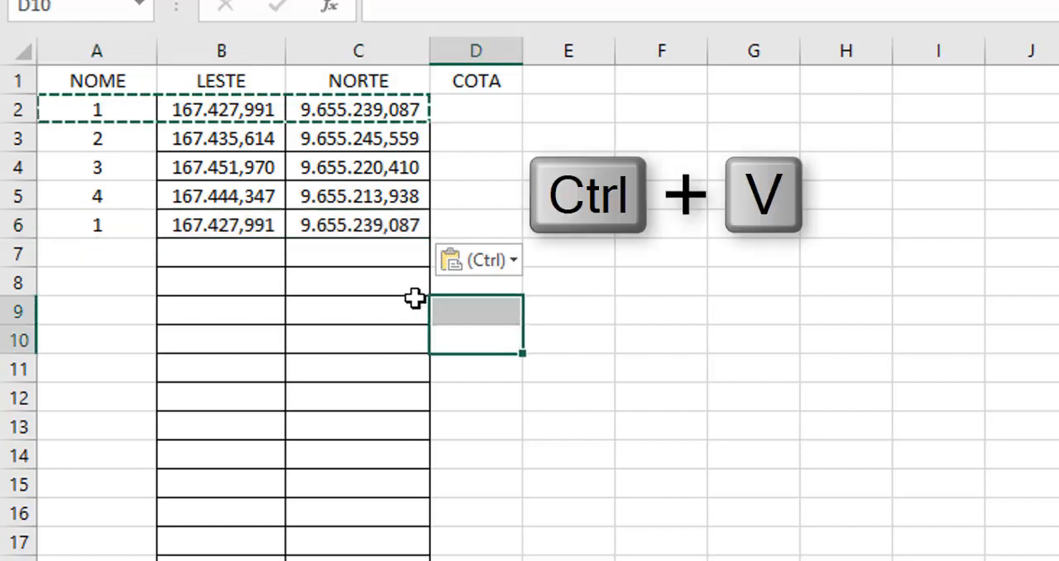
left_click(496, 368)
key("Escape")
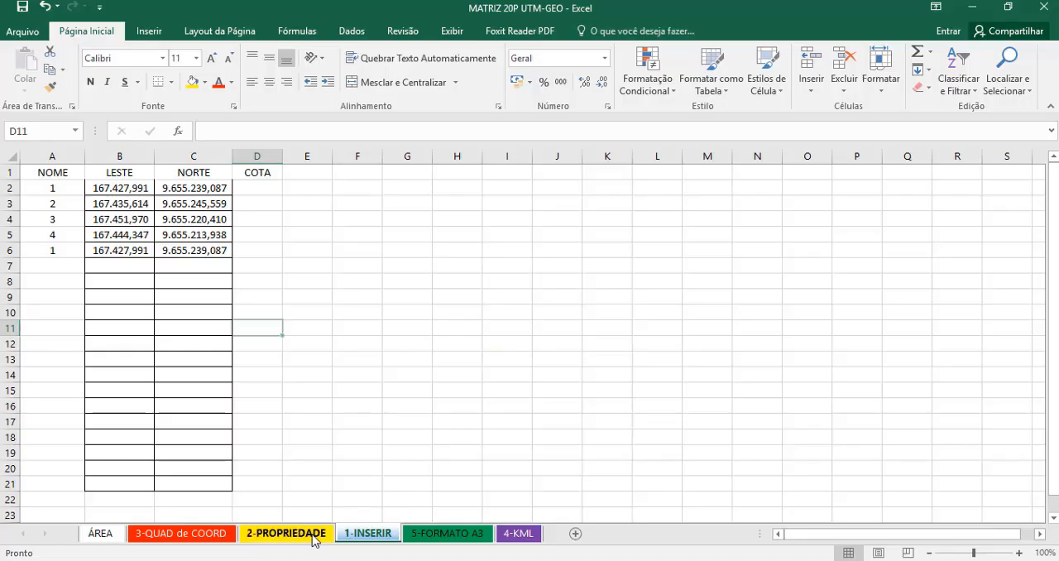
- On the 2-PROPRIEDADE sheet, clear the unused coordinates in D10:F24 and the leftover point labels in rows 10 to 24
left_click(313, 538)
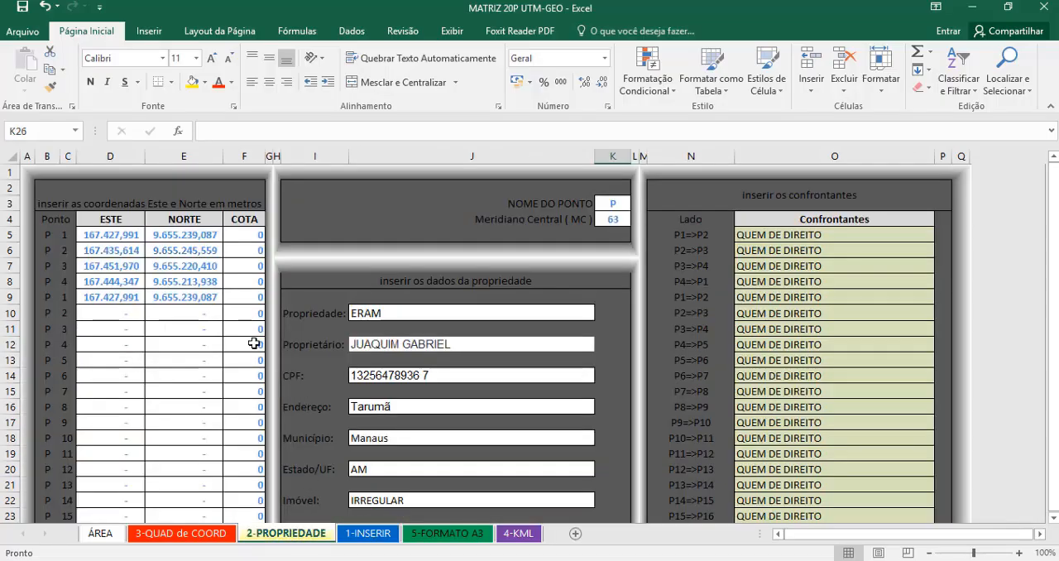
left_click_drag(111, 313, 253, 406)
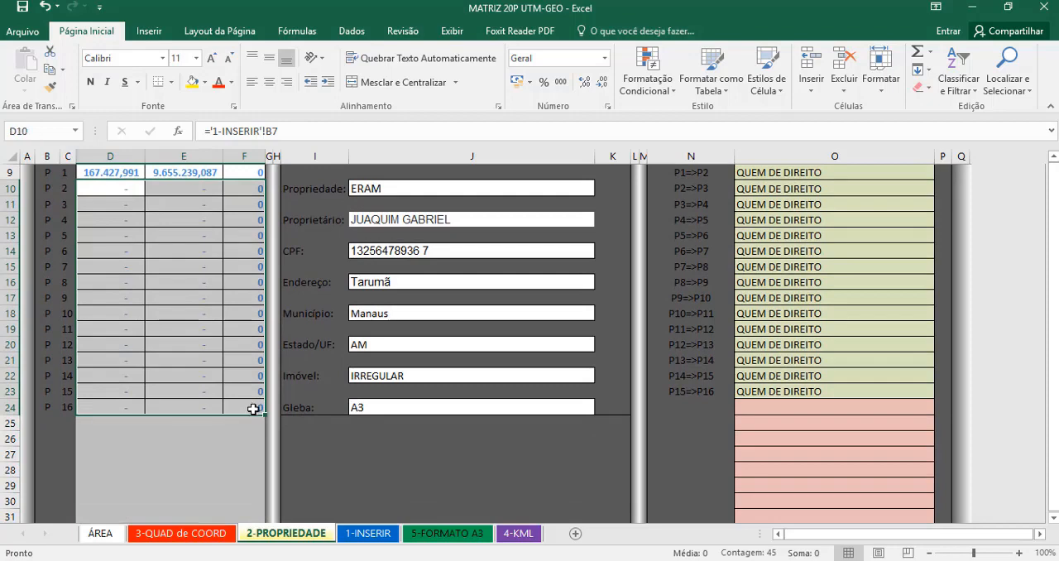
key("Delete")
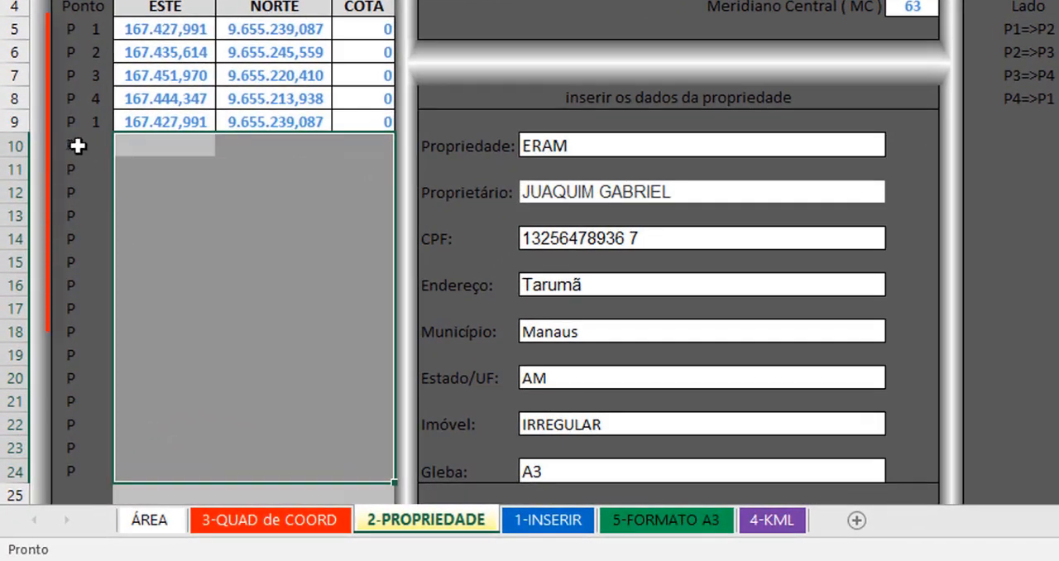
mouse_move(77, 146)
left_mouse_down()
mouse_move(71, 488)
mouse_move(70, 474)
left_mouse_up()
key("Delete")
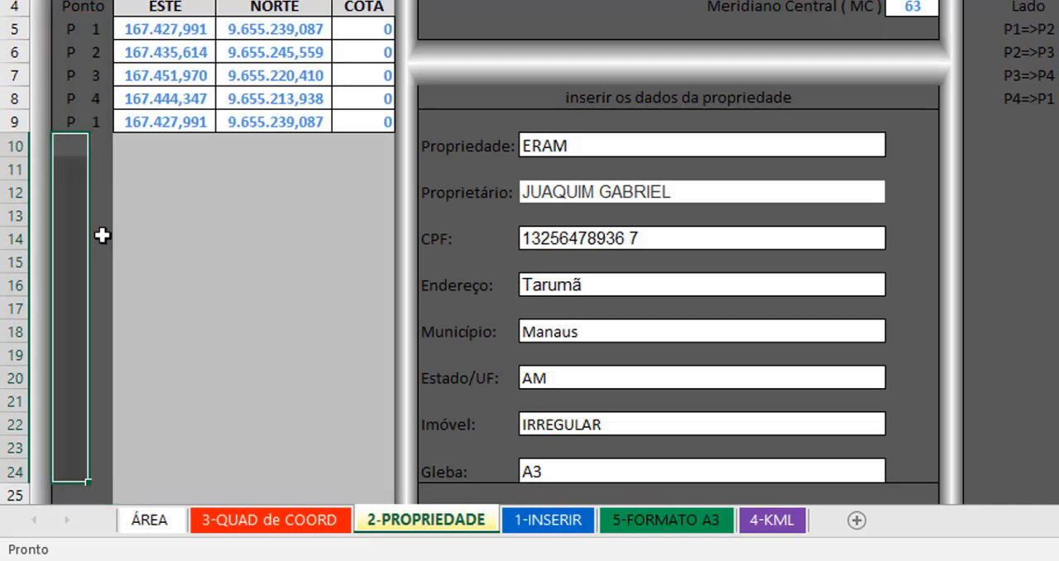
left_click(925, 191)
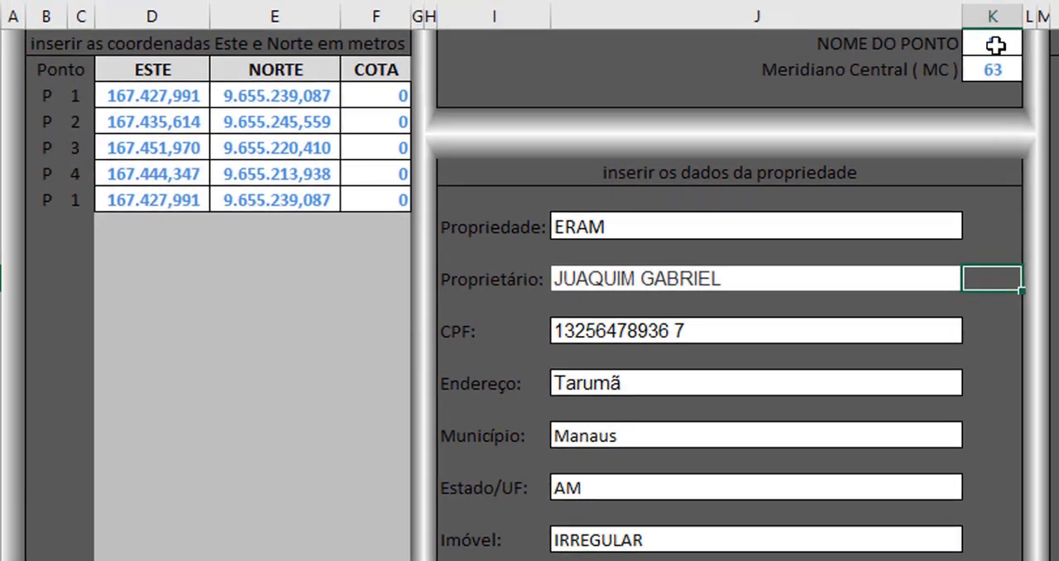
- Set the point name to M and the central meridian to 57
left_click(995, 45)
type("P")
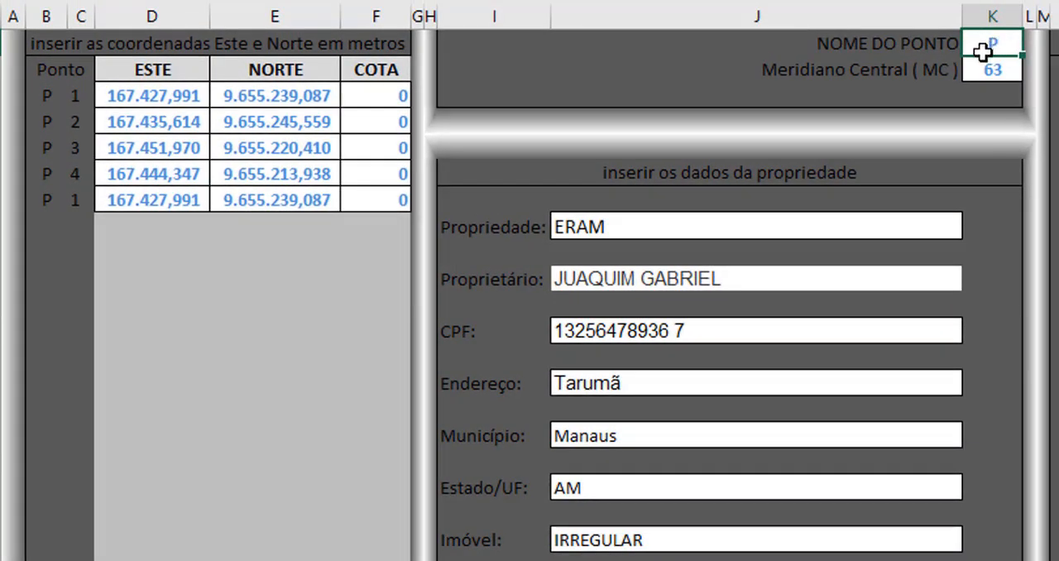
type("M")
left_click(999, 73)
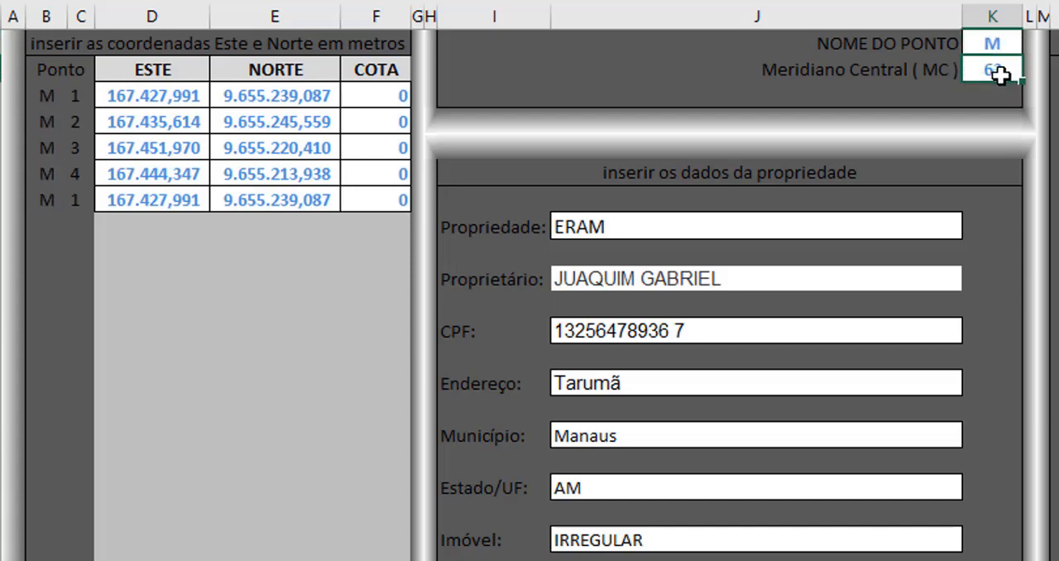
type("57")
left_click(1003, 92)
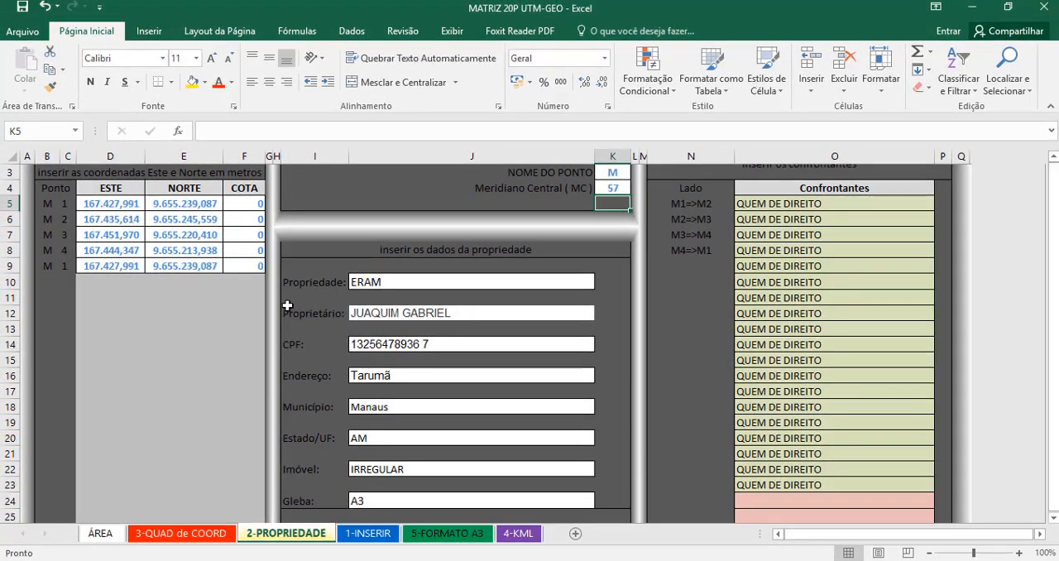
- Set Propriedade to LOTE 8-B and Imóvel to REGULAR, and fill in the owner's full name and address
left_click(398, 282)
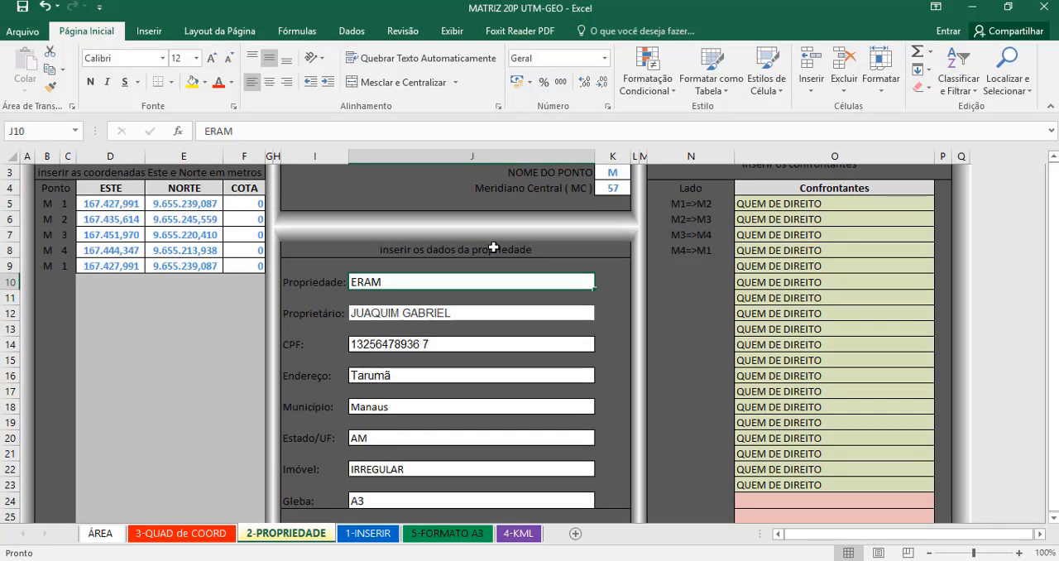
type("LOTE 8-B")
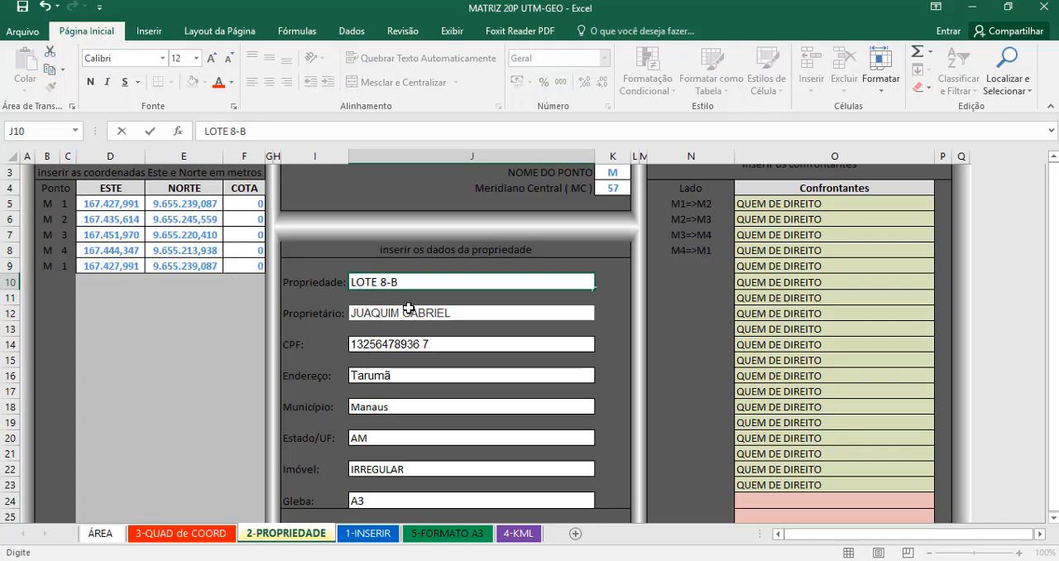
left_click(408, 309)
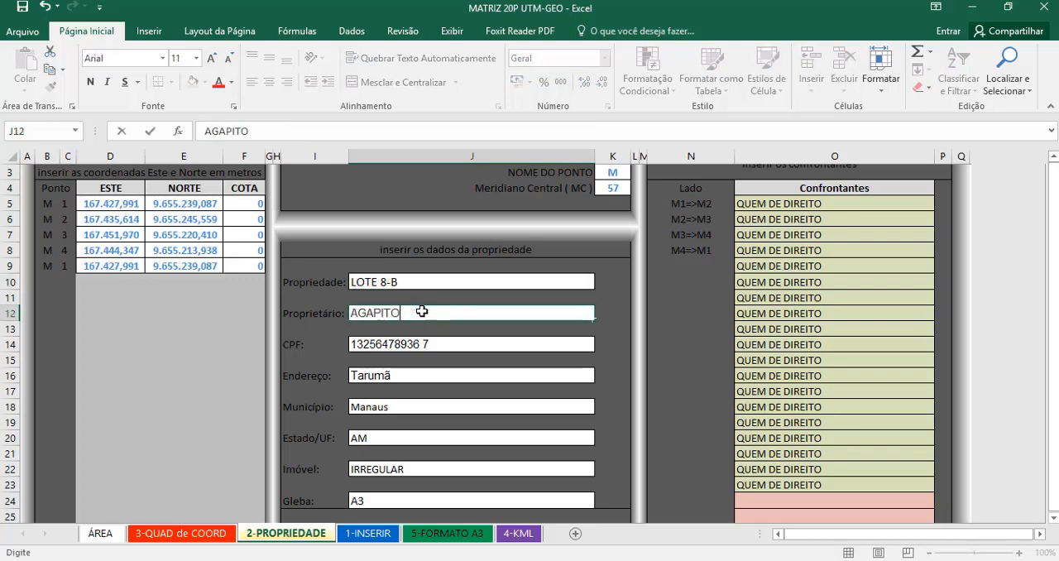
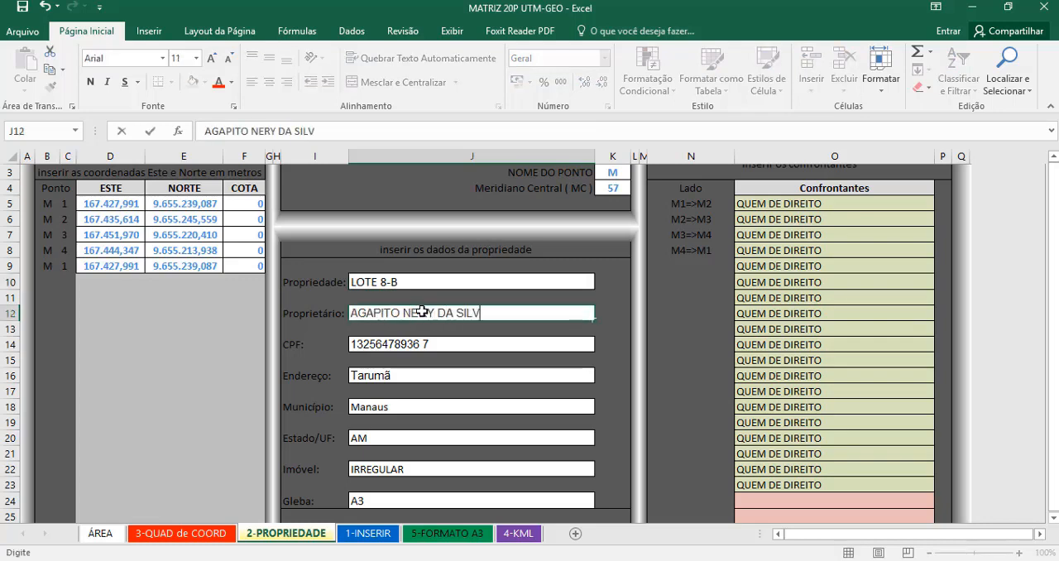
left_click(413, 345)
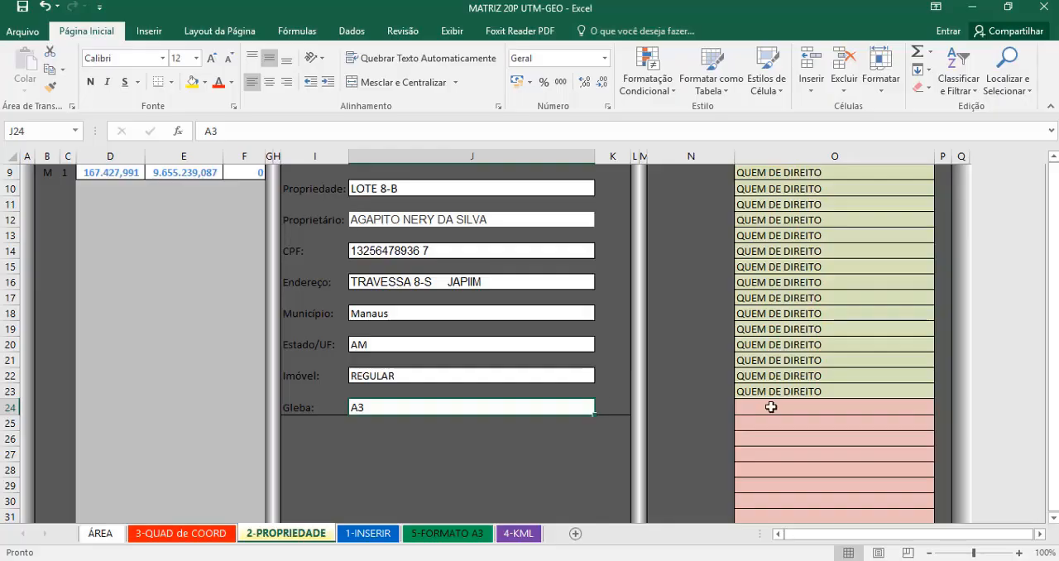
scroll(768, 401, "up", 3)
- Set the neighbour of side M1=>M2 to TRAVESSA 8-S and of side M2=>M3 to LOTE 8-A
left_click(799, 234)
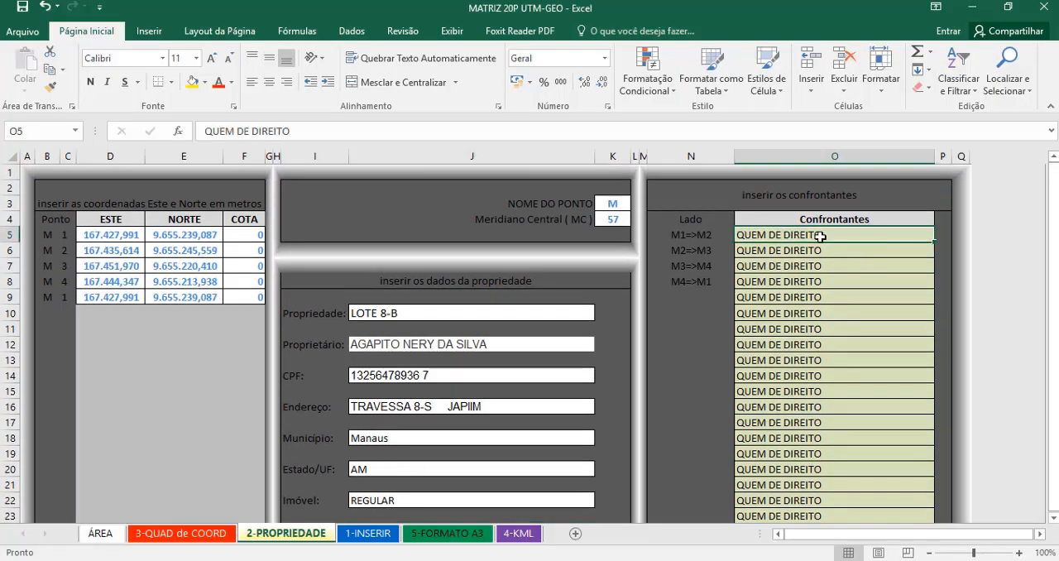
type("TRAVESSA")
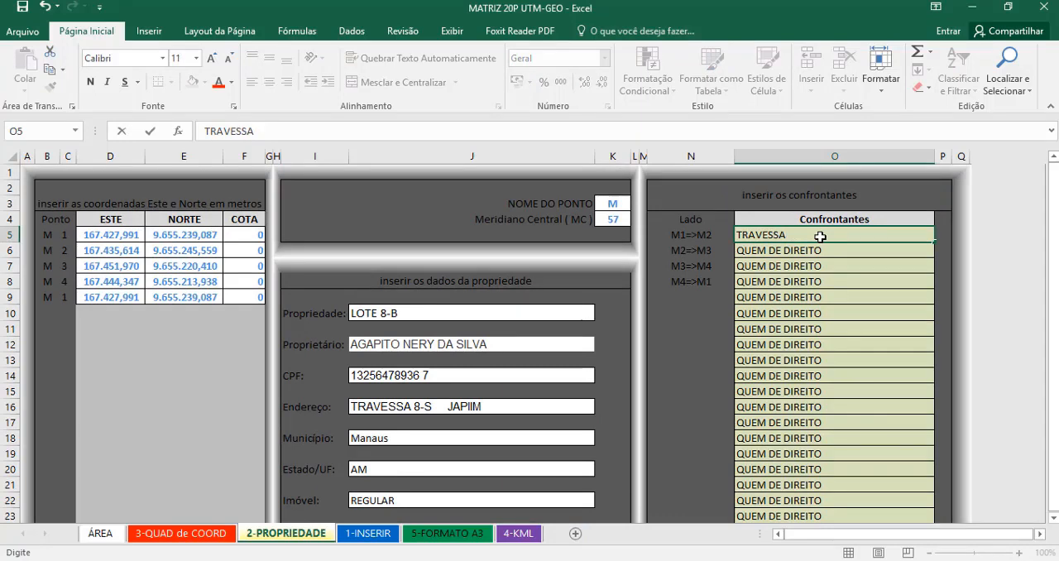
type(" 8-S")
key("Return")
type("LOTE")
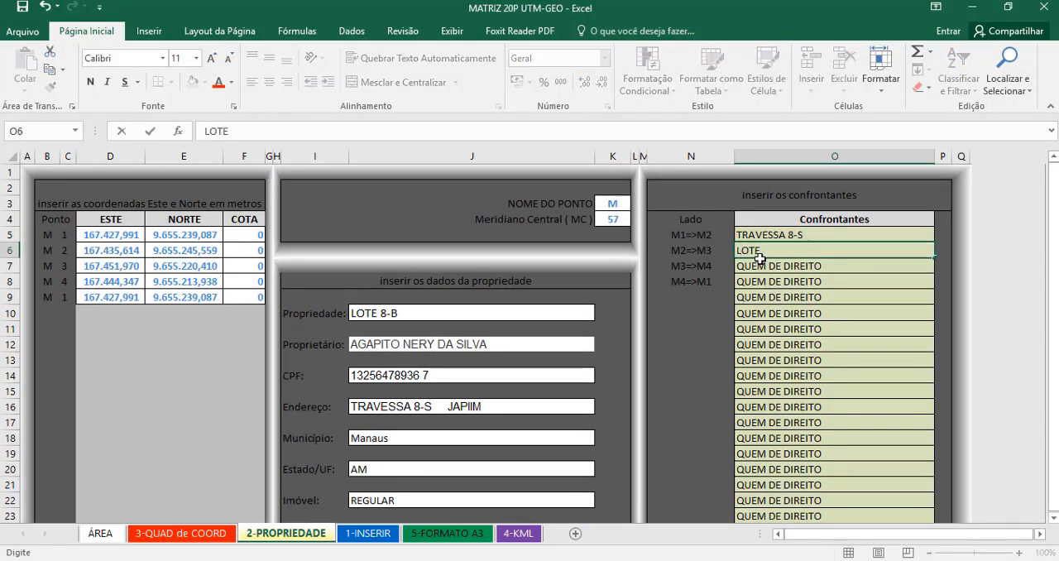
type(" 8-A")
key("Return")
- Set the neighbour of side M3=>M4 to LOTE 9-A and of side M4=>M1 to LOTE 5-A
type("LOTE 9-A")
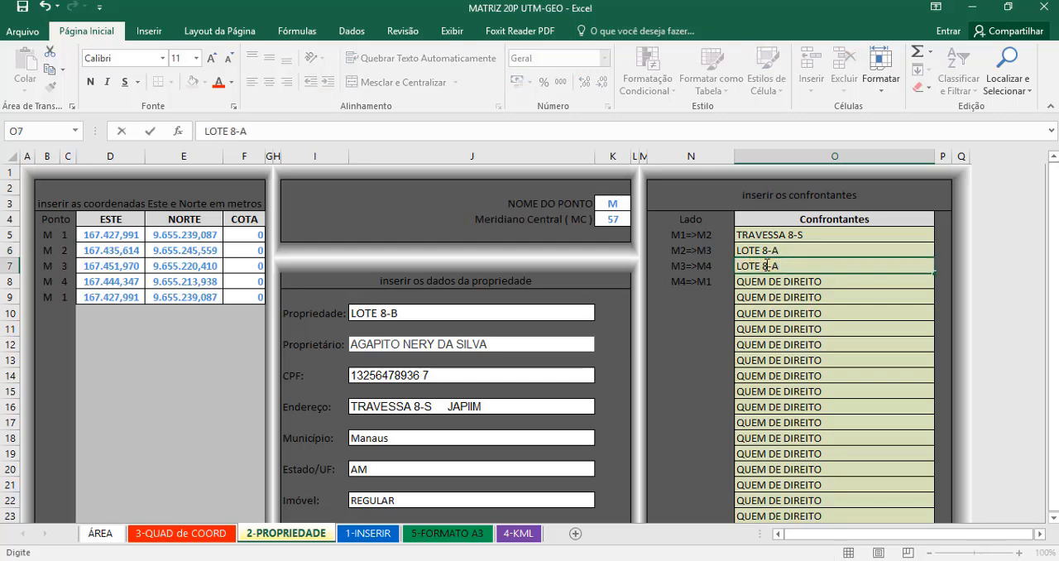
key("Return")
type("LO")
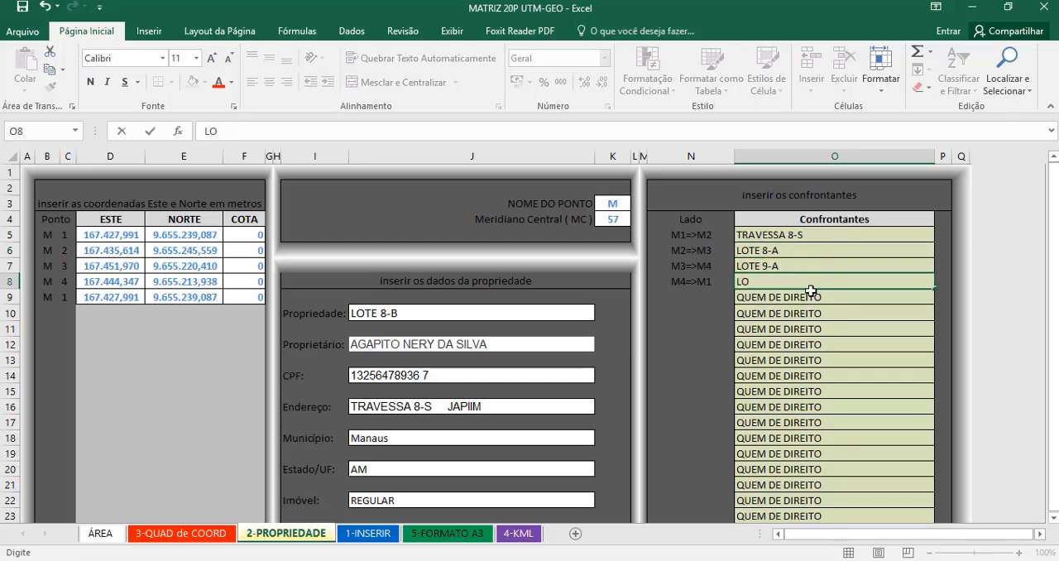
type("TE 5-A")
key("Return")
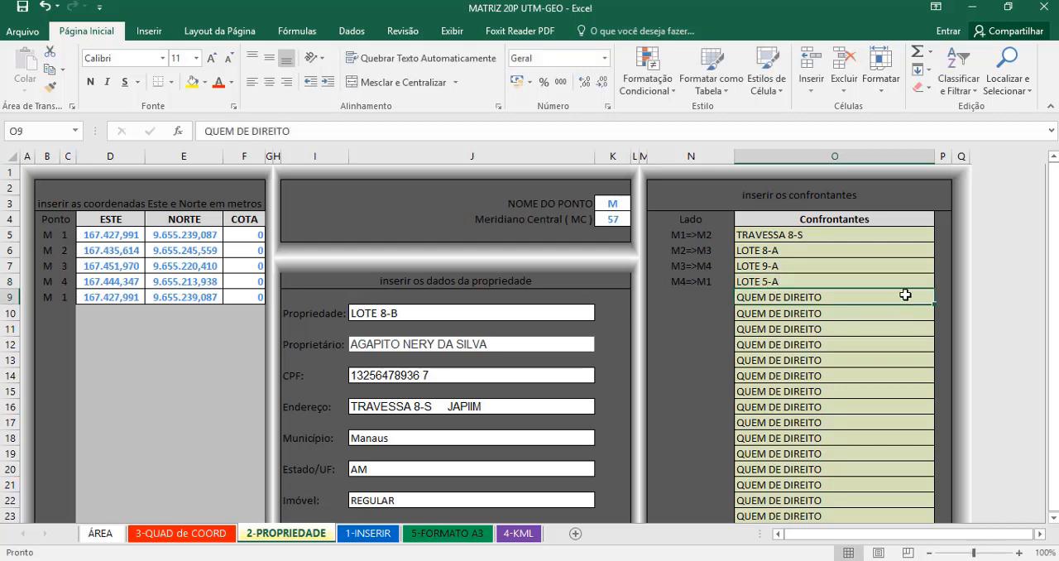
- Clear the leftover QUEM DE DIREITO entries in O9:O23 of the neighbours list
left_click_drag(905, 294, 902, 468)
key("Delete")
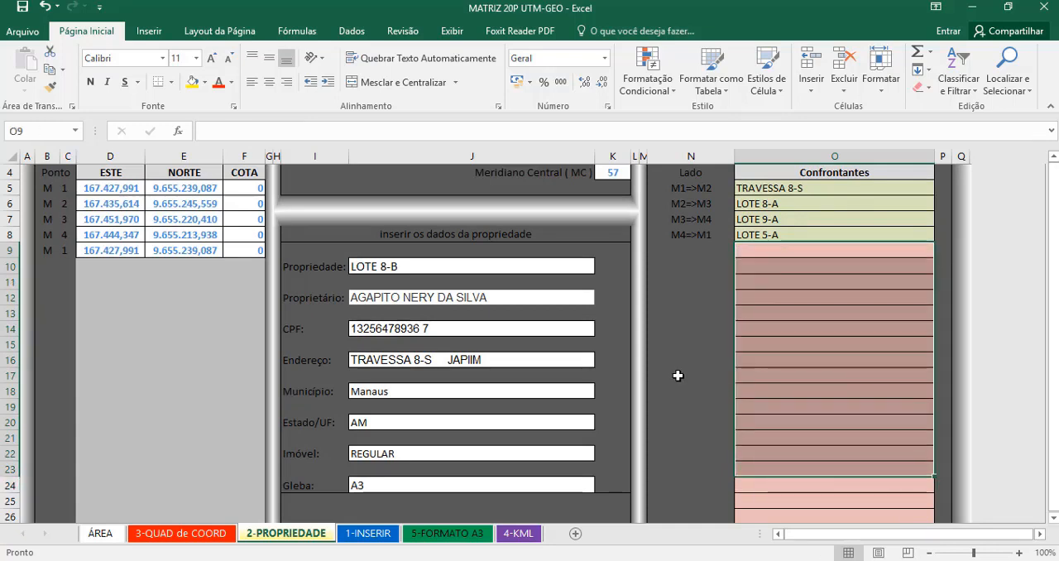
scroll(679, 373, "up", 1)
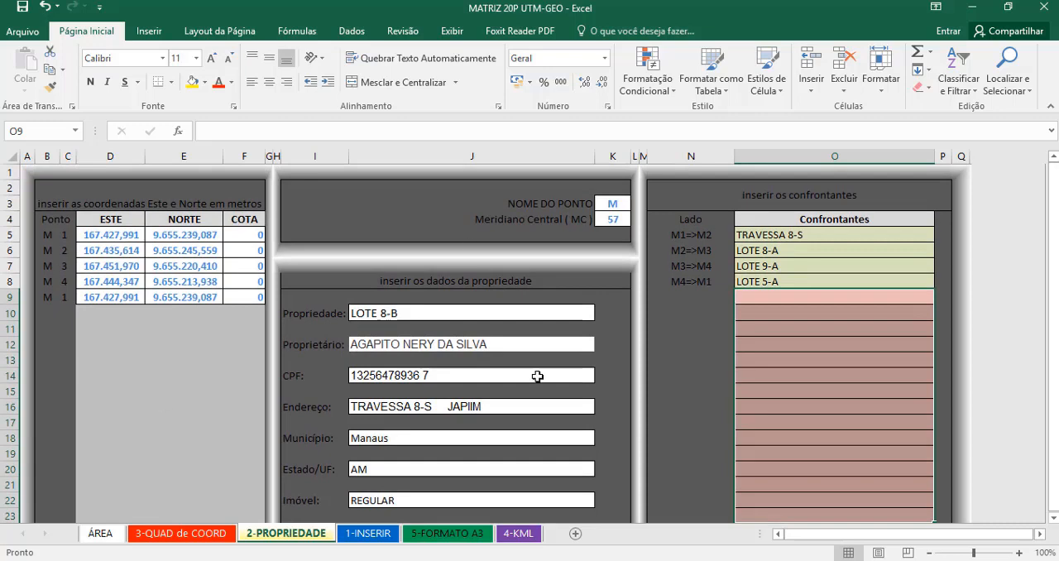
scroll(414, 364, "down", 2)
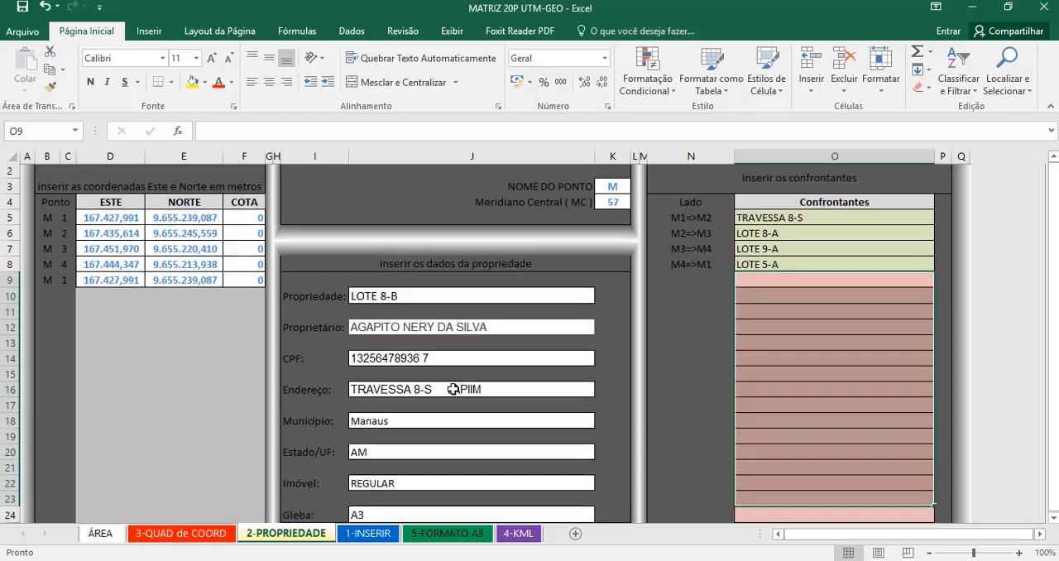
scroll(446, 418, "up", 2)
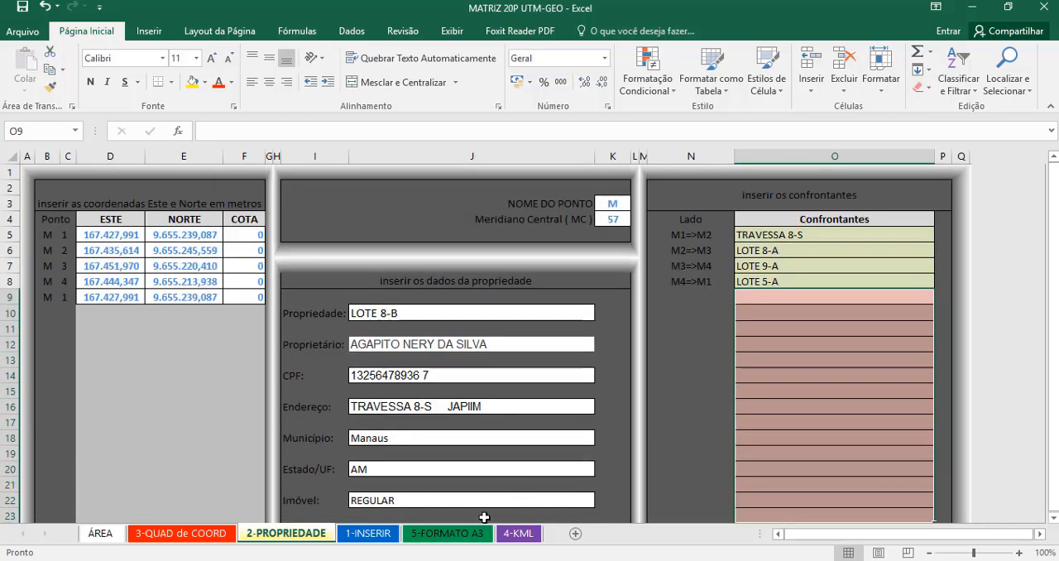
scroll(538, 449, "down", 5)
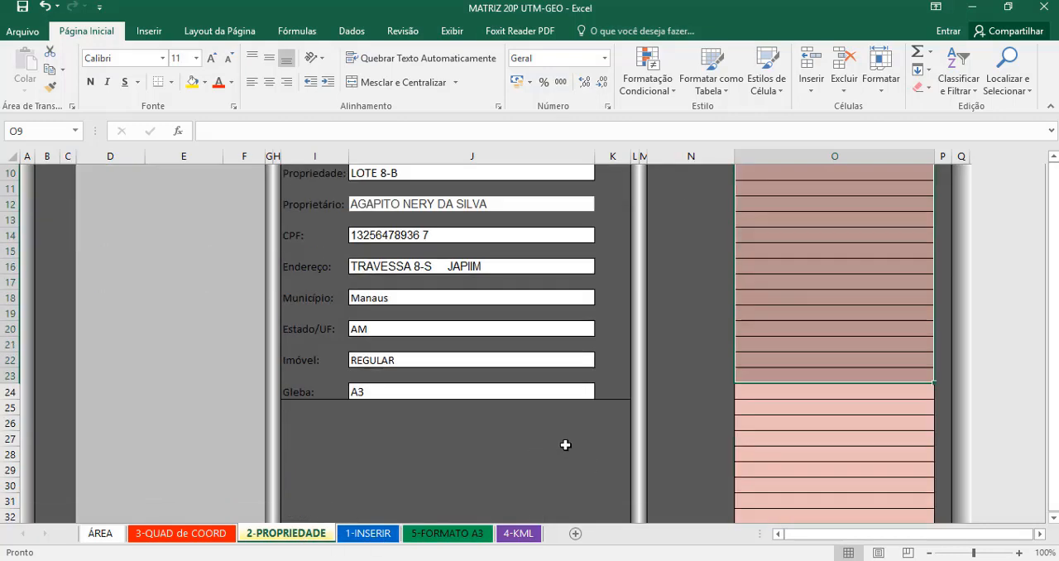
scroll(574, 447, "up", 3)
scroll(866, 360, "up", 2)
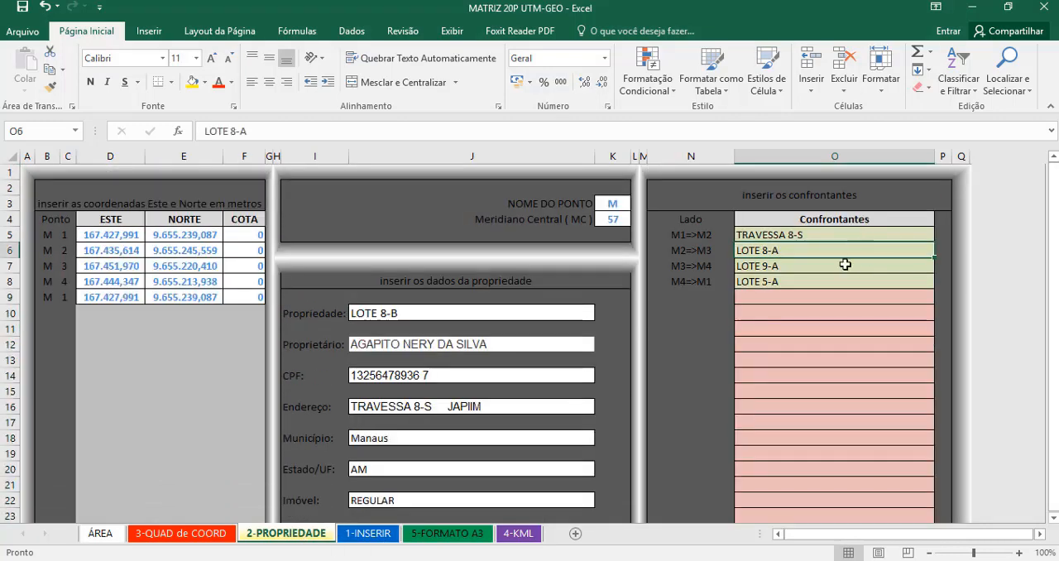
- On the 3-QUAD de COORD sheet, clear the distance and azimuth in D11:E11 and all unused table rows from row 12 down
left_click(180, 533)
scroll(516, 344, "down", 1)
scroll(516, 344, "up", 1)
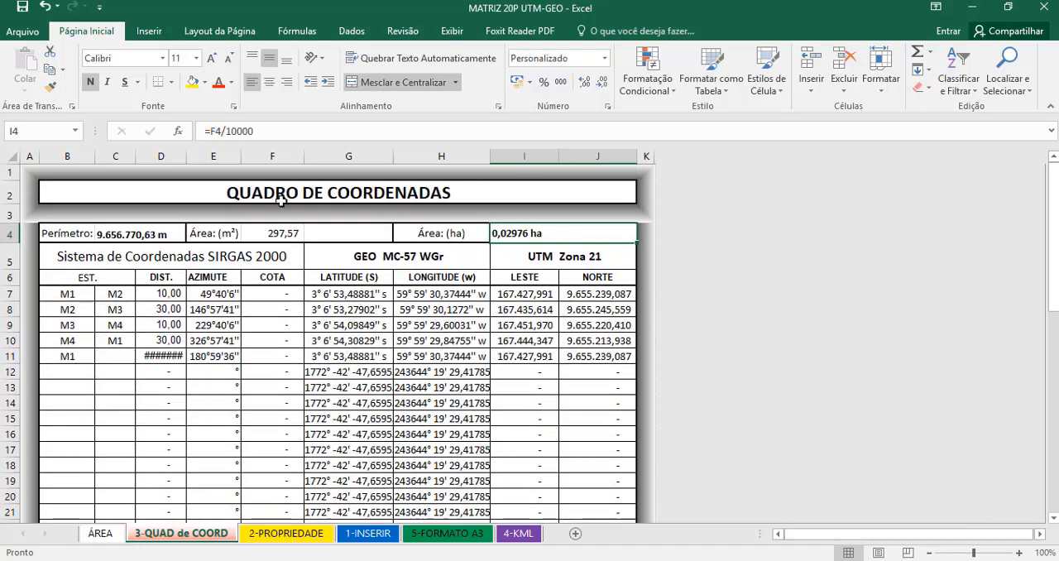
left_click_drag(157, 356, 211, 356)
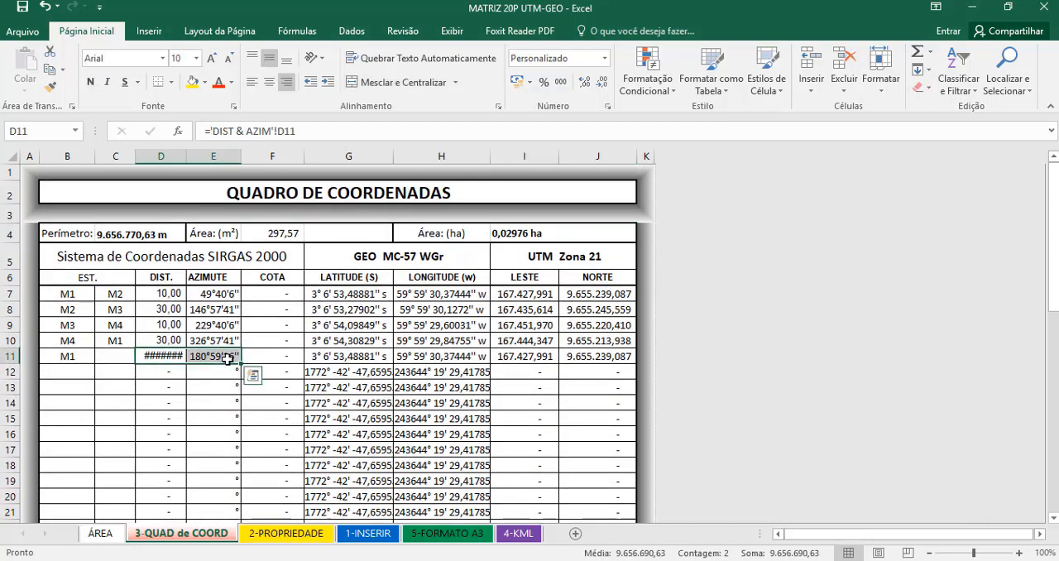
key("Delete")
left_click_drag(67, 372, 602, 482)
key("Delete")
scroll(518, 331, "up", 2)
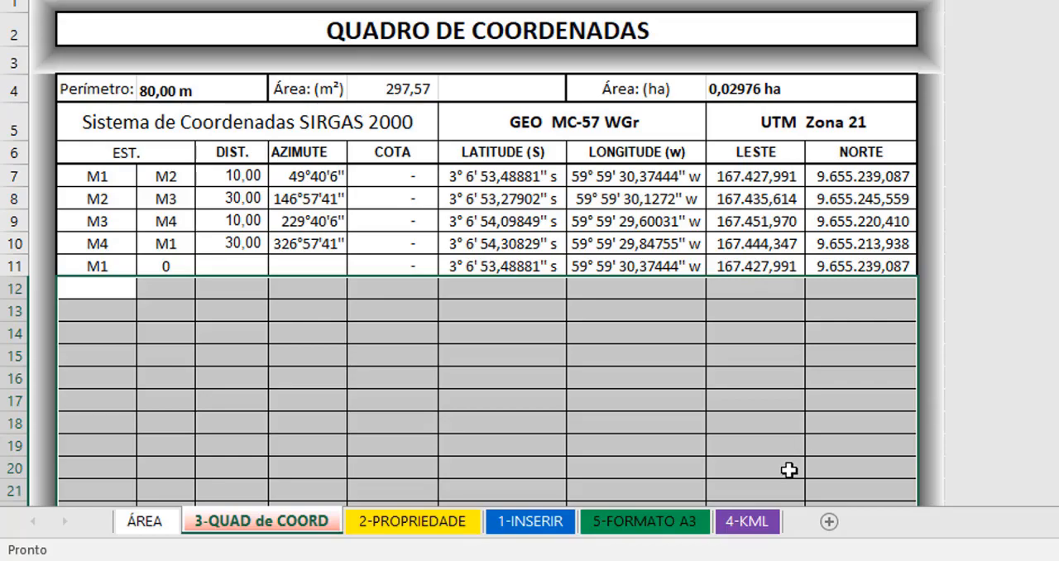
- On the 4-DESENHO A3 sheet, clear the unused rows of the points table from row 41 down
left_click(654, 521)
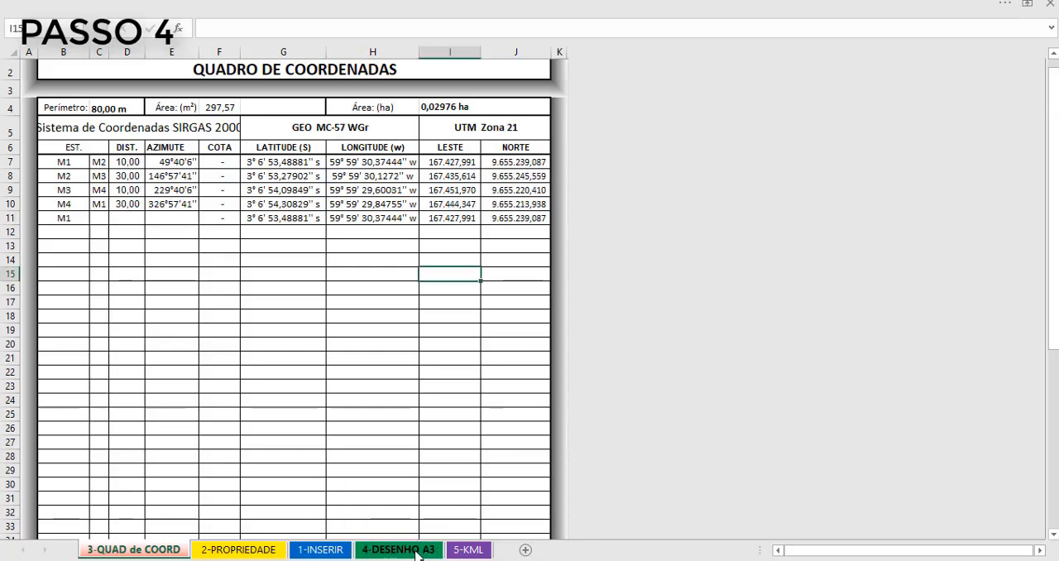
left_click(418, 550)
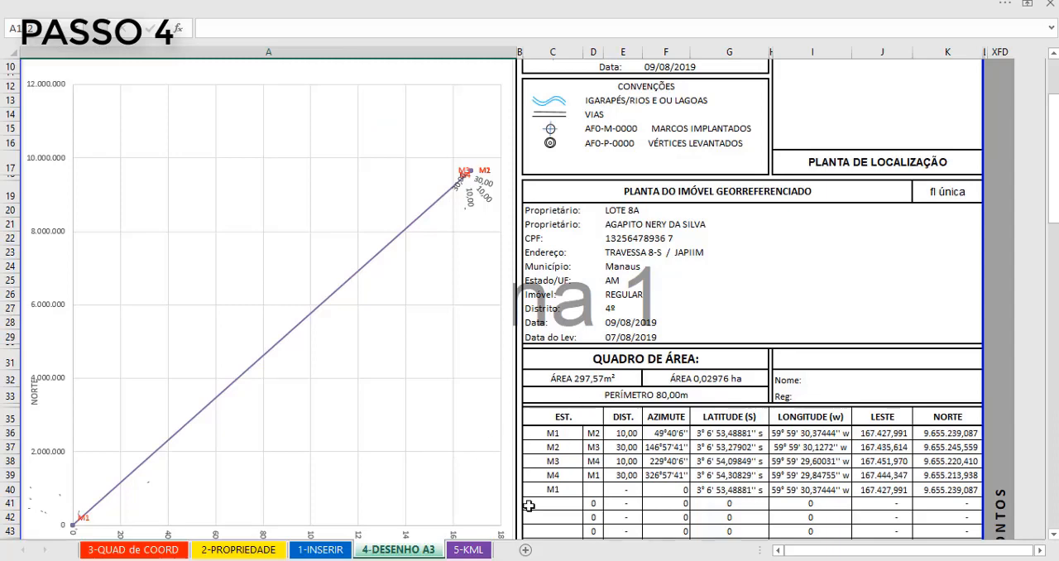
scroll(819, 451, "down", 4)
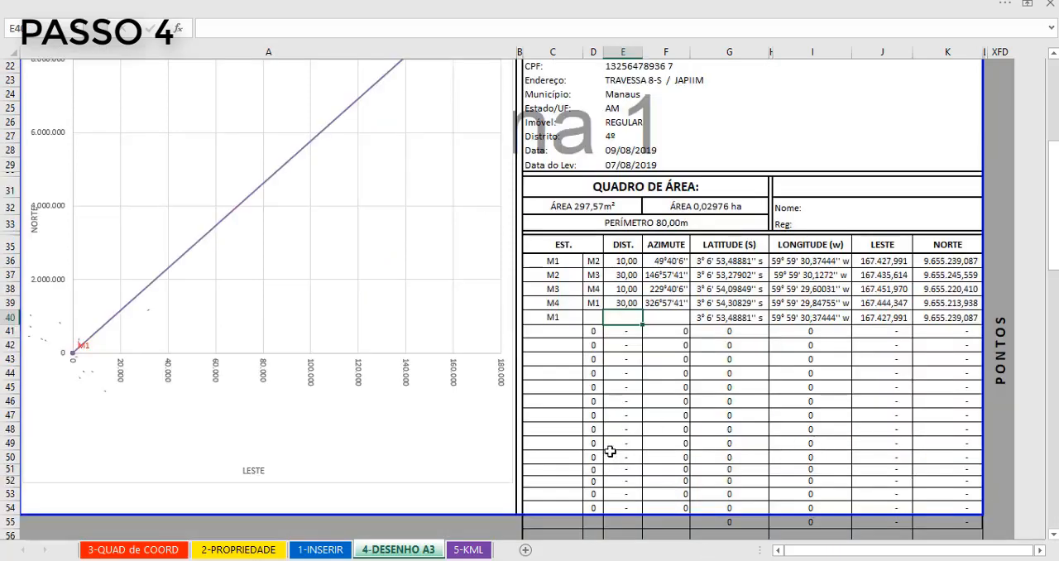
left_click_drag(553, 331, 940, 516)
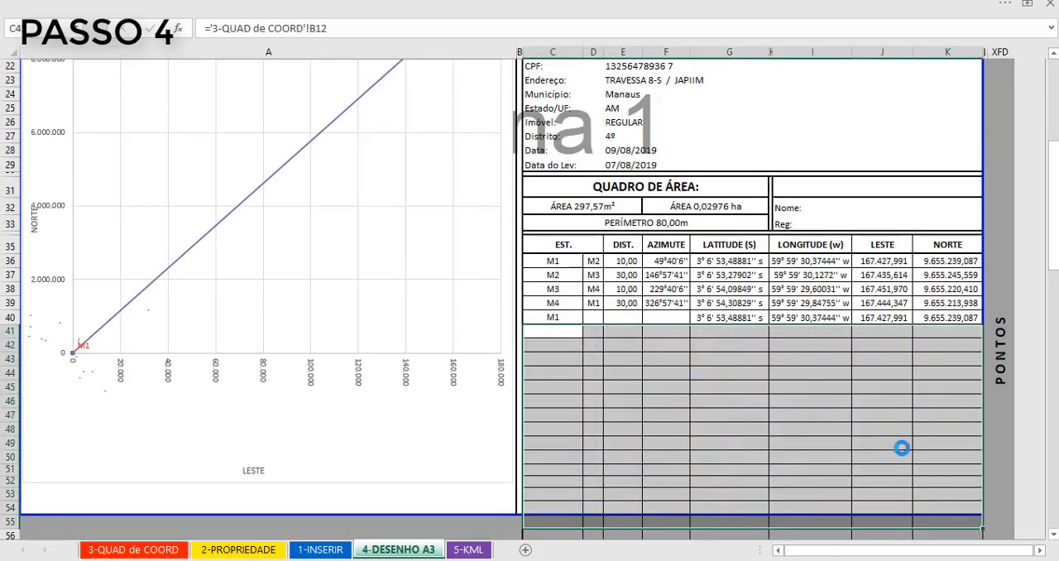
- Clear the unused rows of the DISTÂNCIA block from row 62 down and of the AZIMUTE block from row 84 down
scroll(901, 448, "down", 8)
left_click_drag(553, 282, 965, 509)
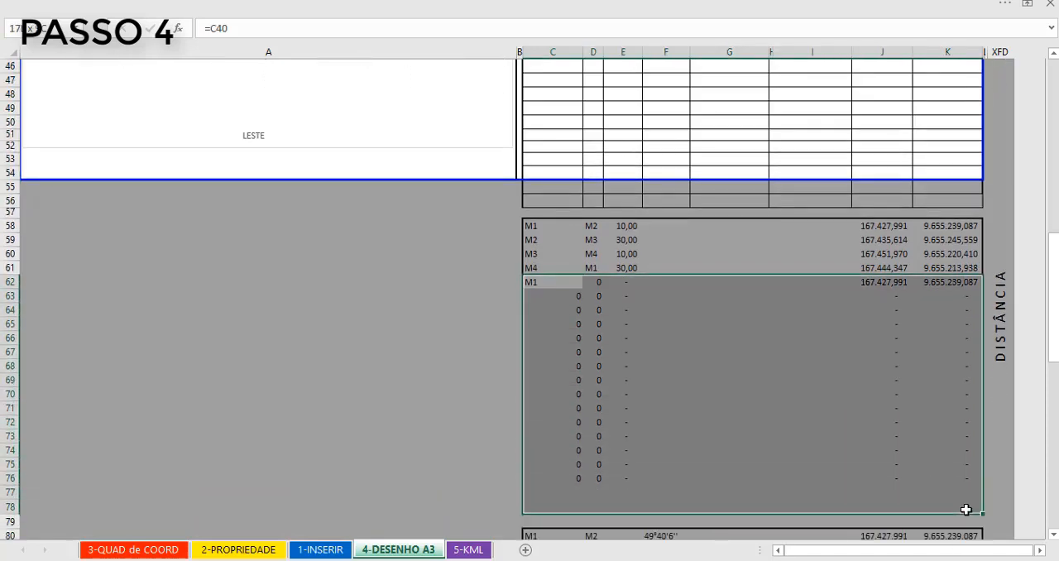
scroll(587, 426, "down", 3)
left_click_drag(539, 468, 952, 489)
key("Delete")
- Clear the unused rows of the CONFRONTANTES block from row 106 down
scroll(817, 440, "down", 5)
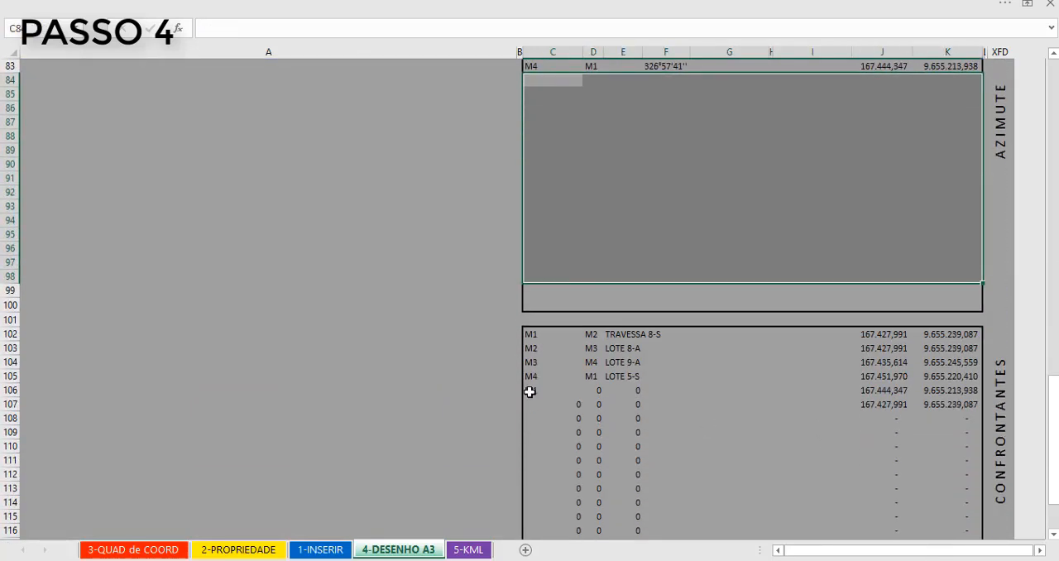
left_click_drag(530, 391, 978, 516)
key("Delete")
scroll(638, 406, "up", 20)
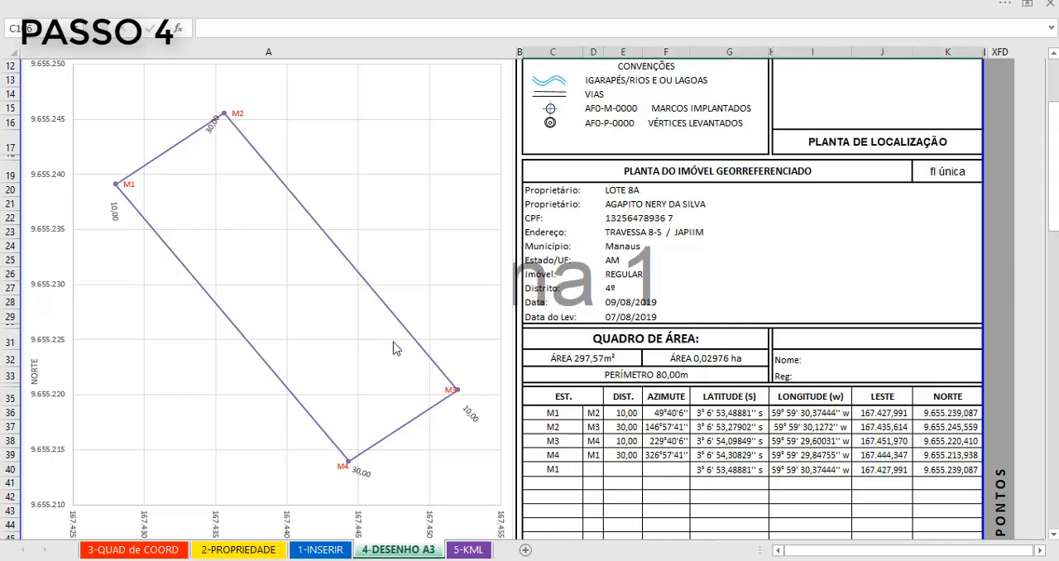
- Narrow the chart's plot area from both sides to bring the lot drawing closer to its real proportions
left_click(484, 416)
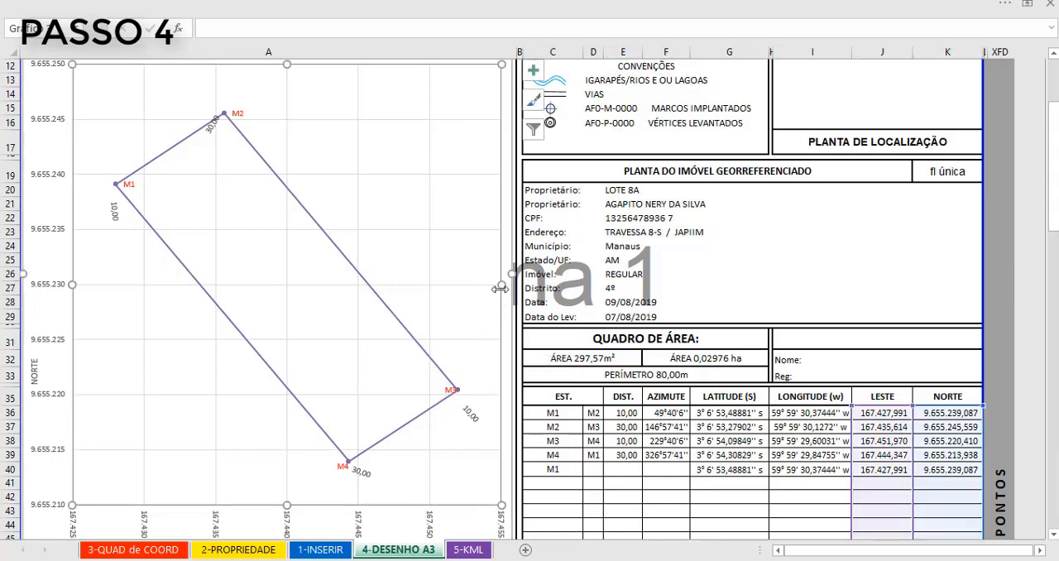
left_click_drag(501, 286, 456, 289)
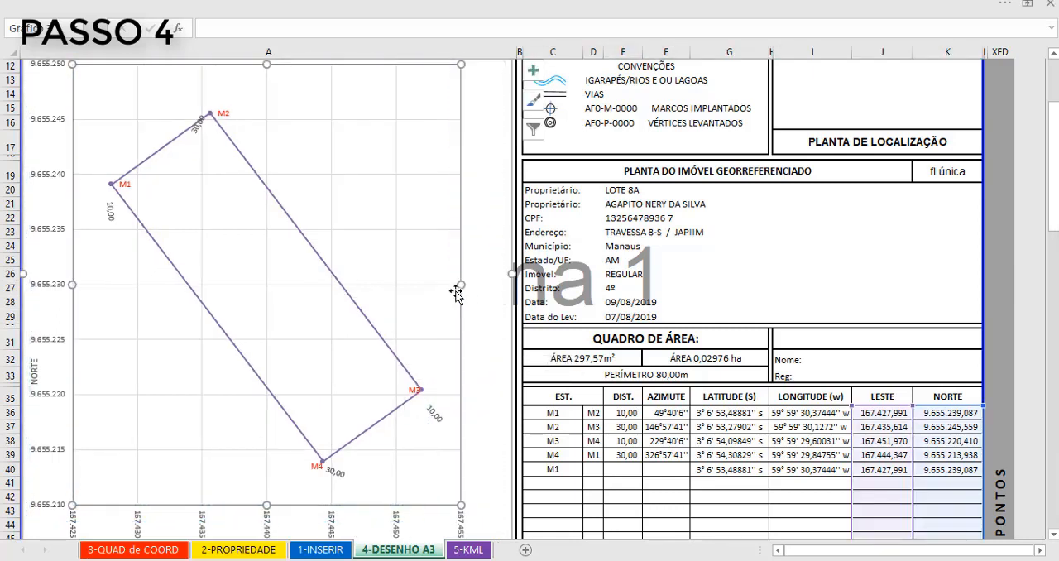
left_click_drag(73, 284, 129, 285)
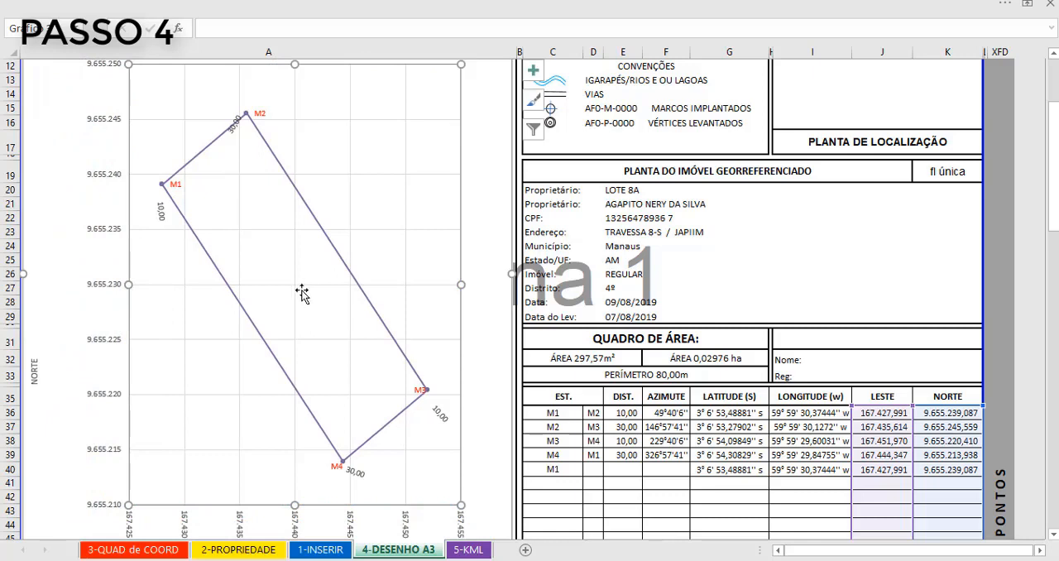
- Examine the chart's highlighted LESTE and NORTE source ranges across the PONTOS and DISTÂNCIA blocks
left_click(296, 296)
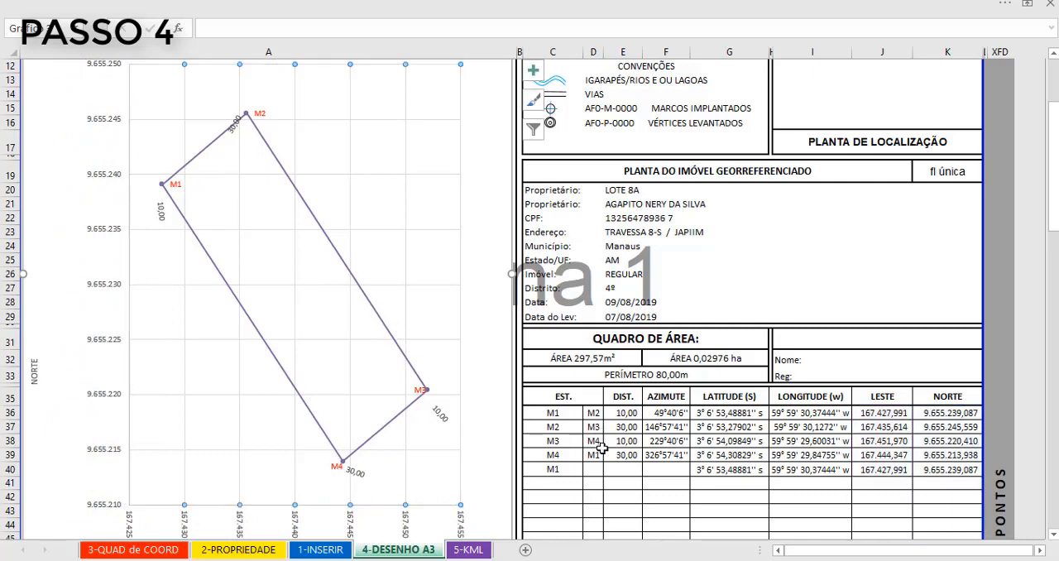
left_click(282, 298)
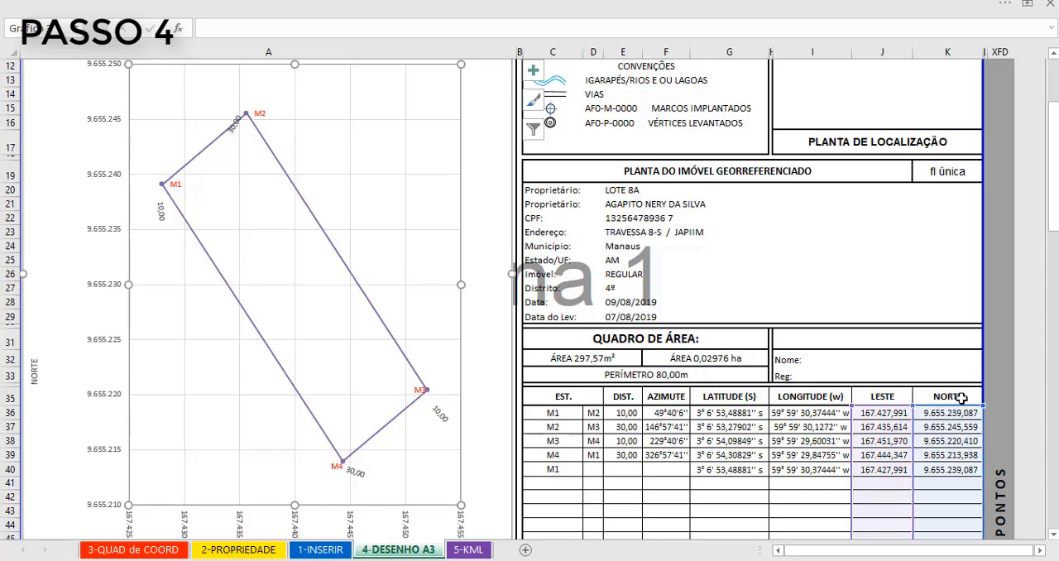
scroll(966, 454, "down", 2)
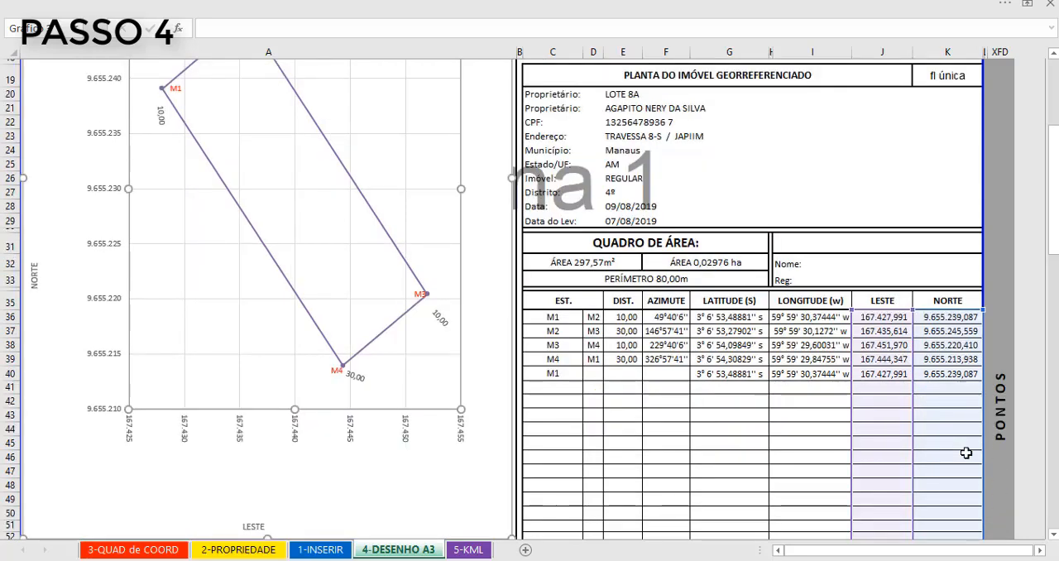
scroll(966, 453, "down", 4)
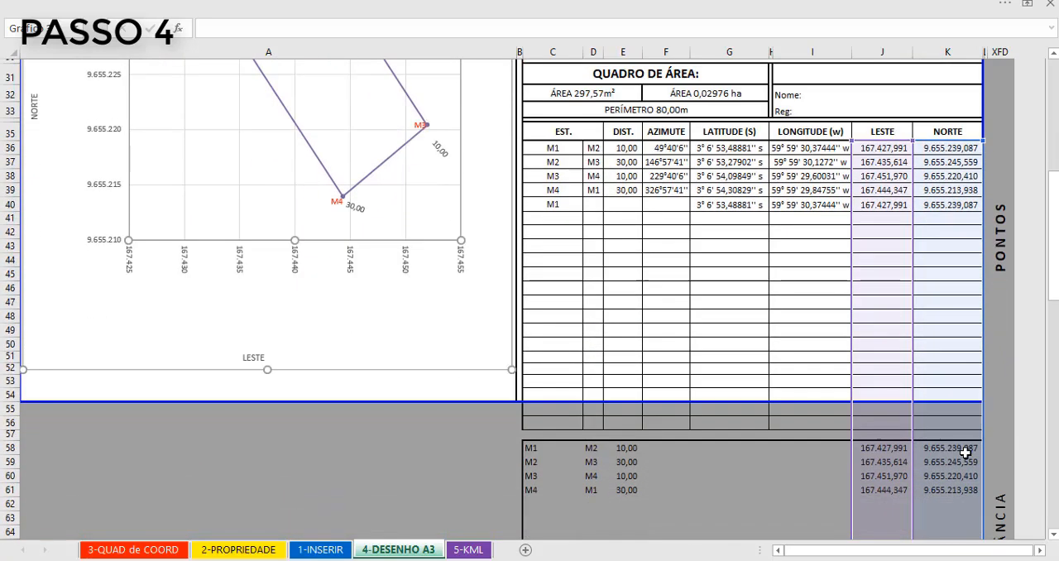
scroll(952, 366, "up", 2)
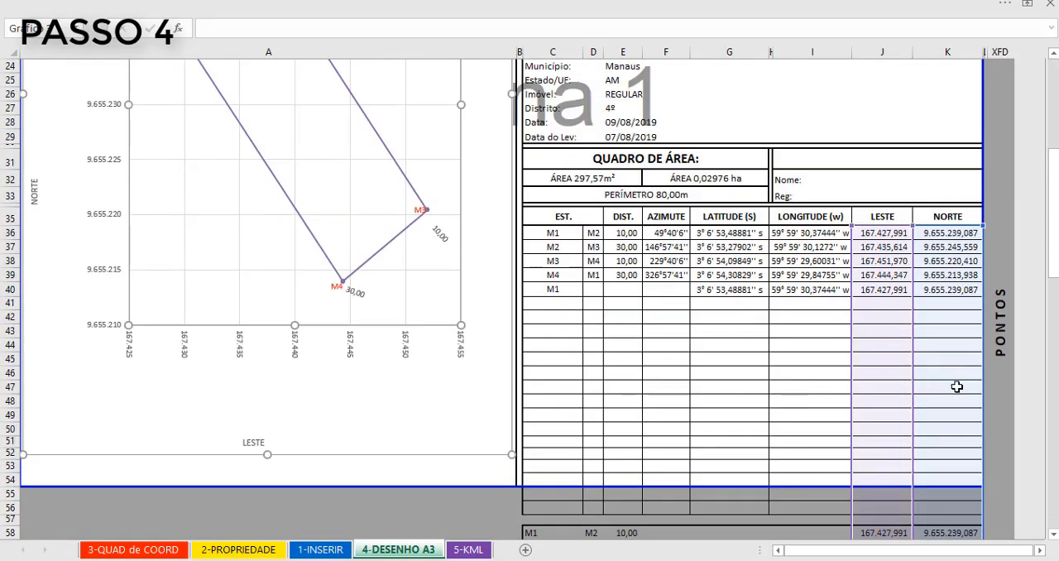
scroll(956, 386, "down", 2)
scroll(956, 386, "down", 5)
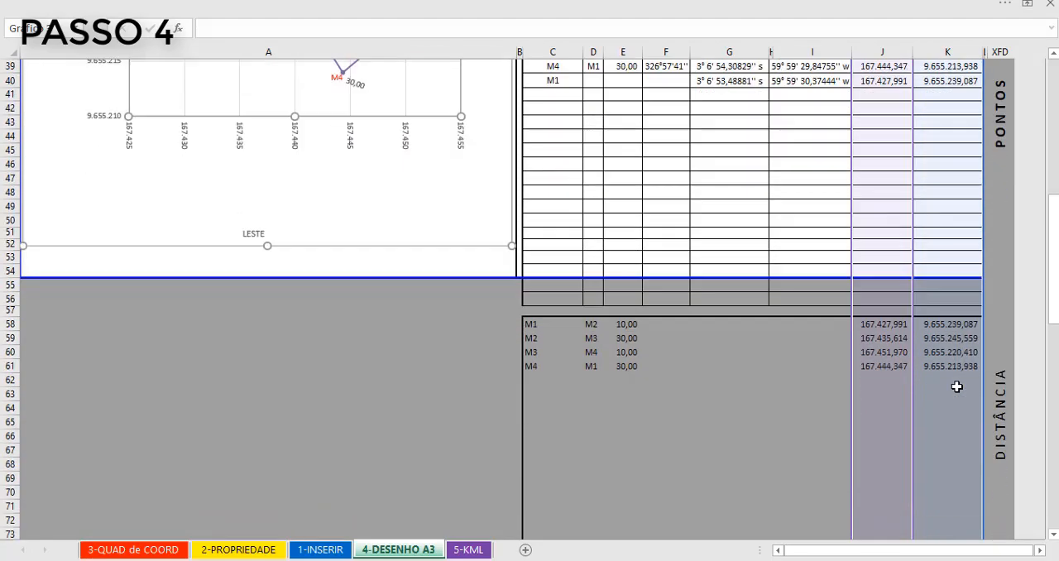
scroll(956, 386, "down", 2)
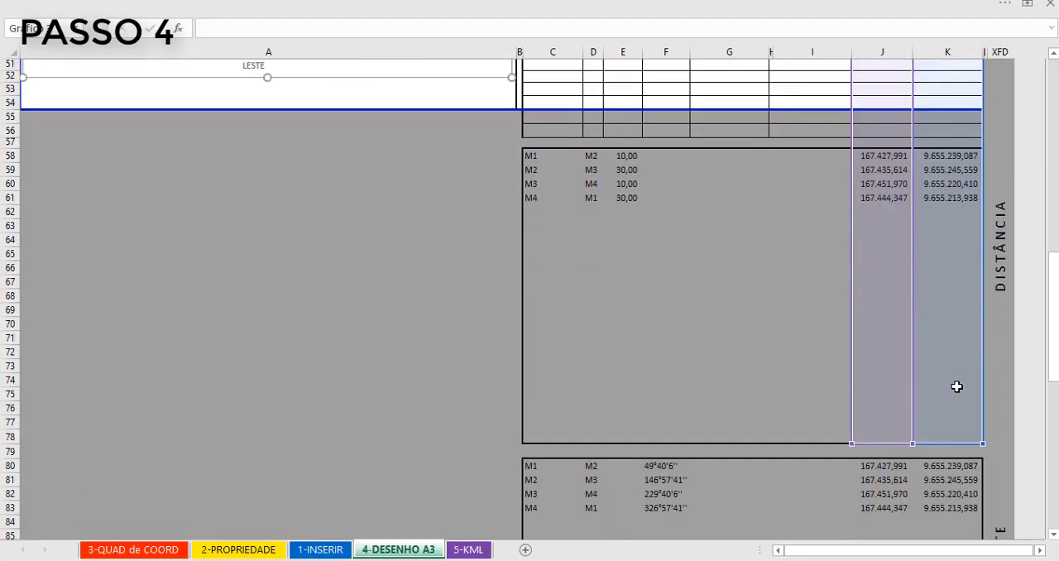
scroll(956, 387, "up", 5)
scroll(956, 387, "down", 2)
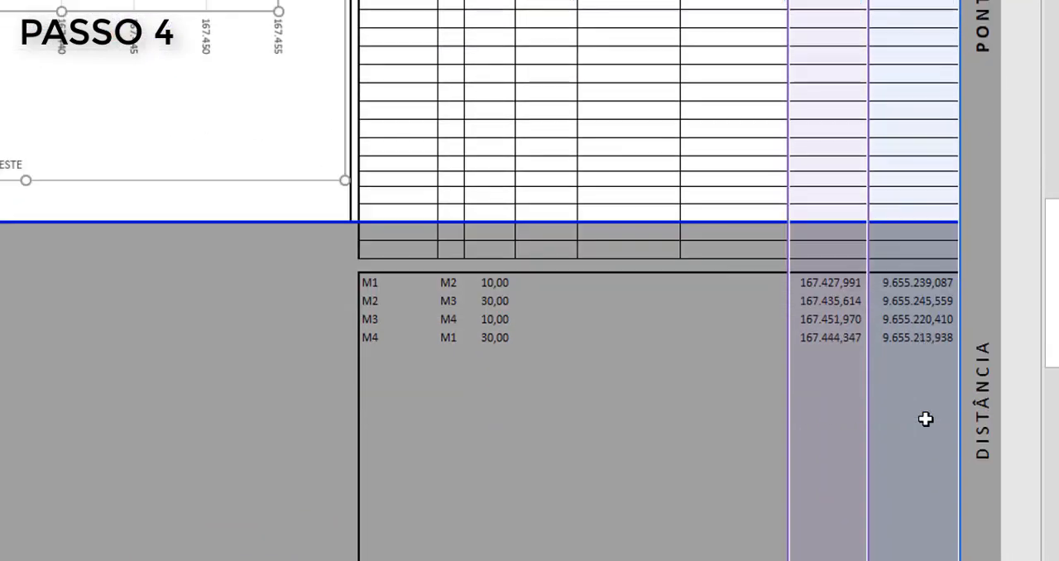
scroll(926, 420, "up", 6)
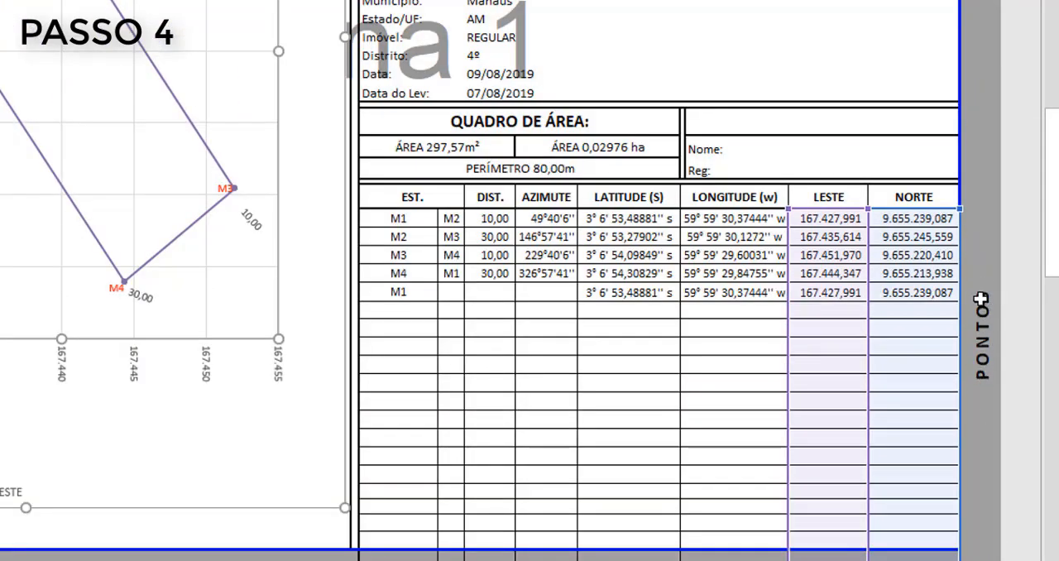
scroll(960, 455, "down", 5)
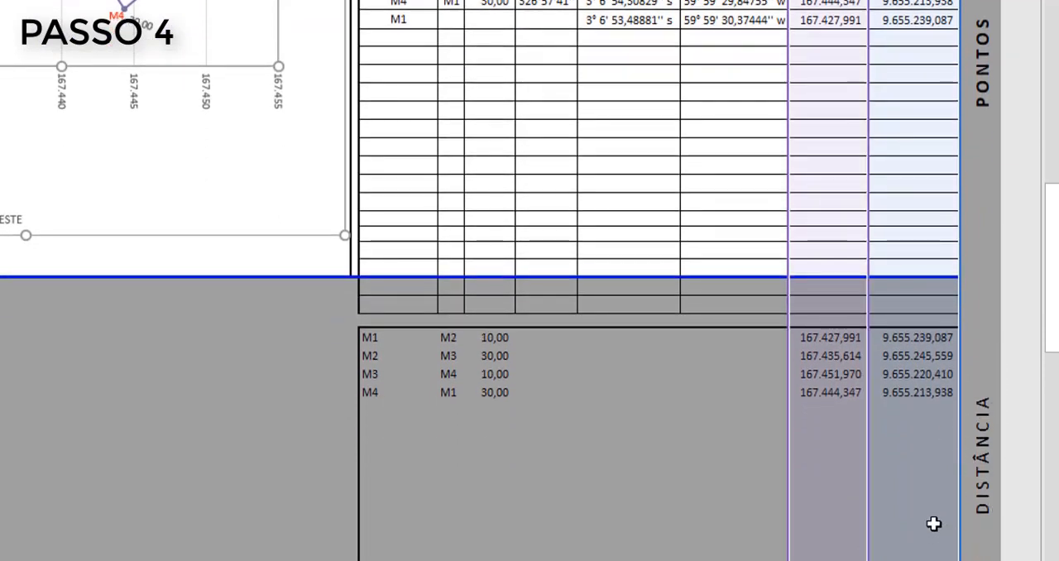
- Shorten the chart's LESTE and NORTE source ranges so they end at row 55, leaving out the DISTÂNCIA block
scroll(931, 510, "down", 2)
scroll(931, 510, "down", 6)
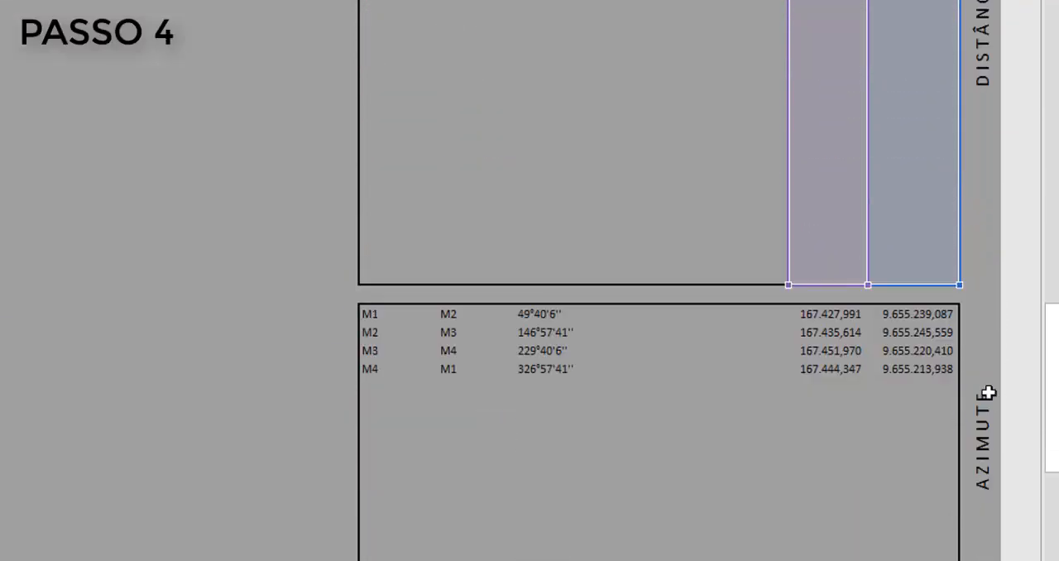
scroll(928, 487, "down", 7)
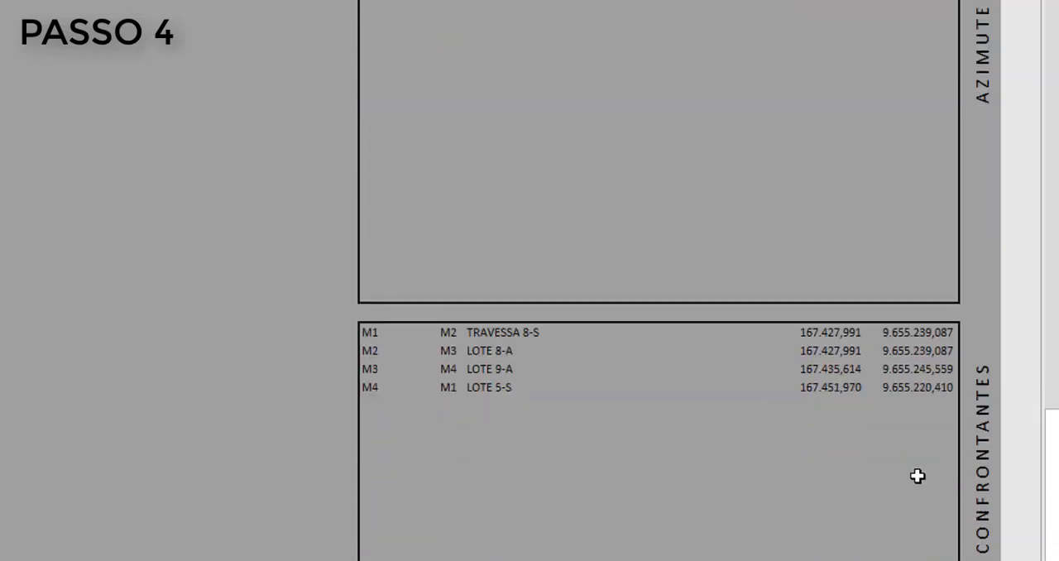
scroll(886, 478, "up", 9)
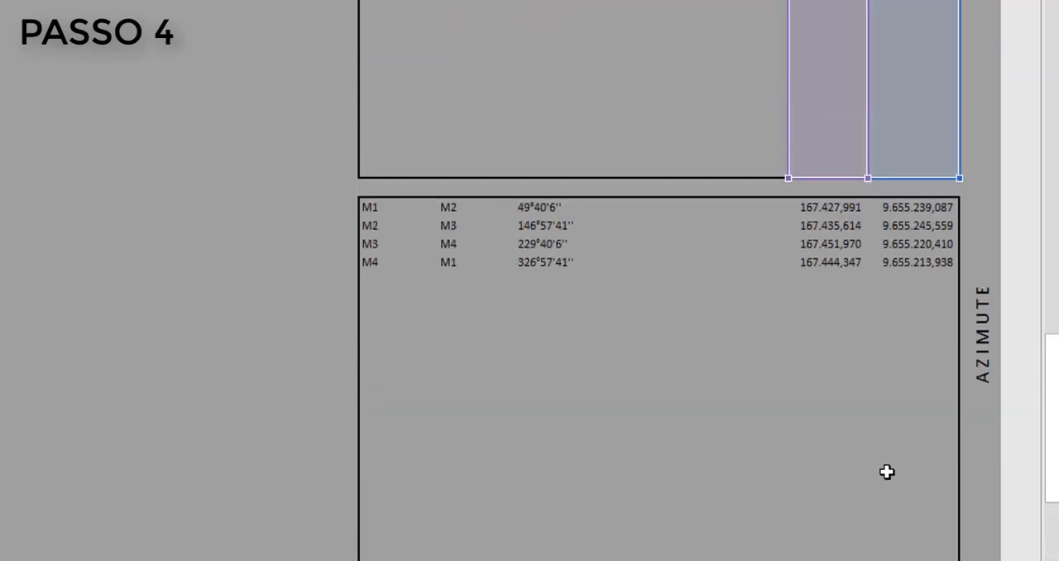
scroll(886, 472, "up", 5)
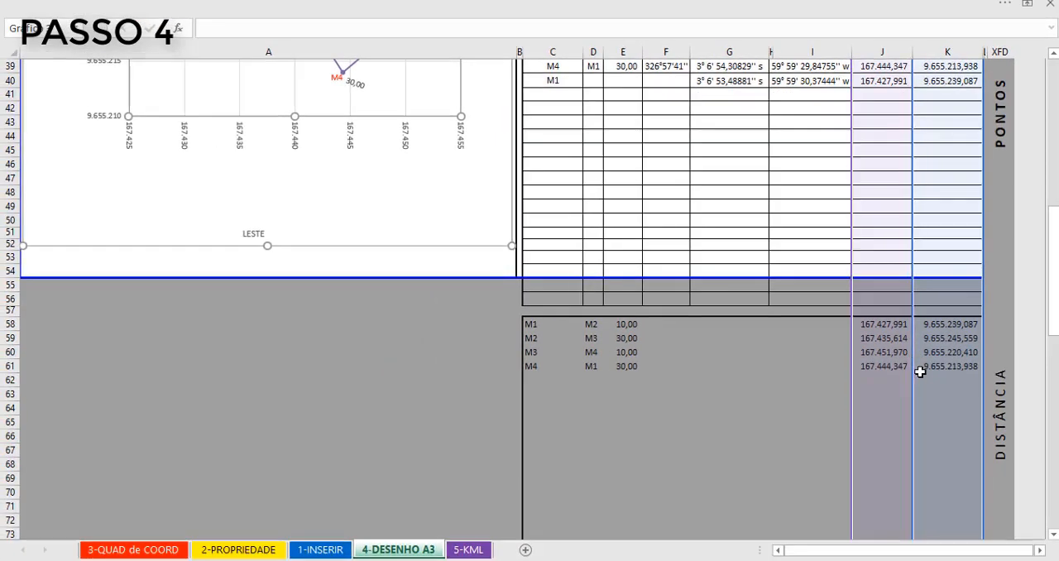
scroll(920, 372, "down", 4)
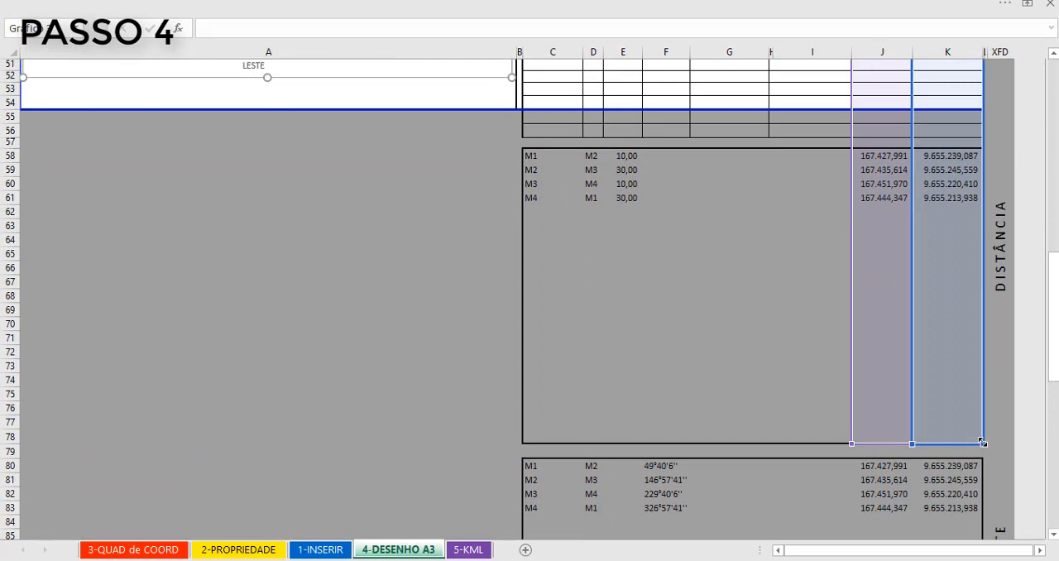
left_click_drag(981, 442, 981, 82)
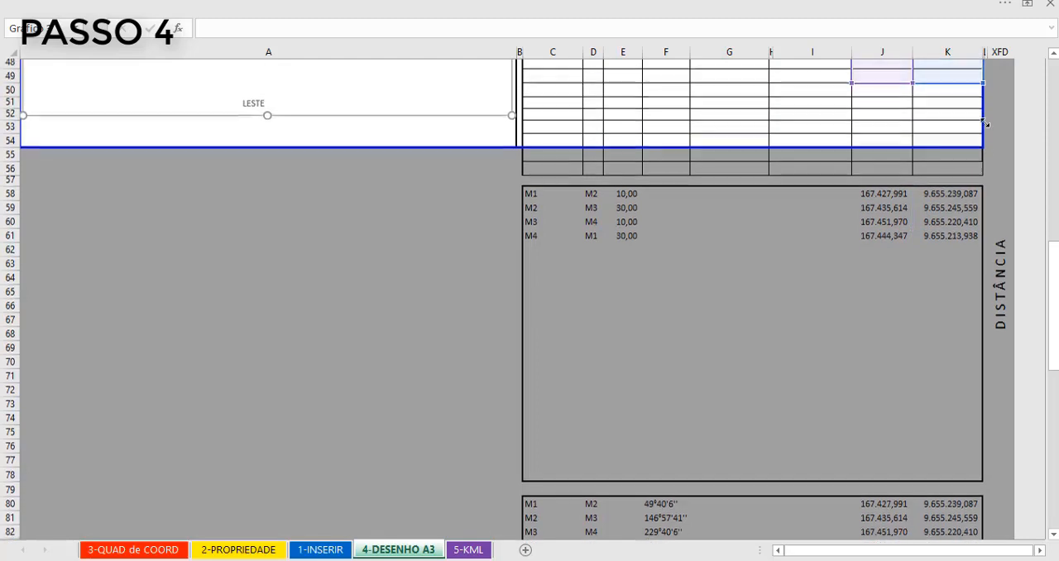
left_click_drag(985, 123, 960, 261)
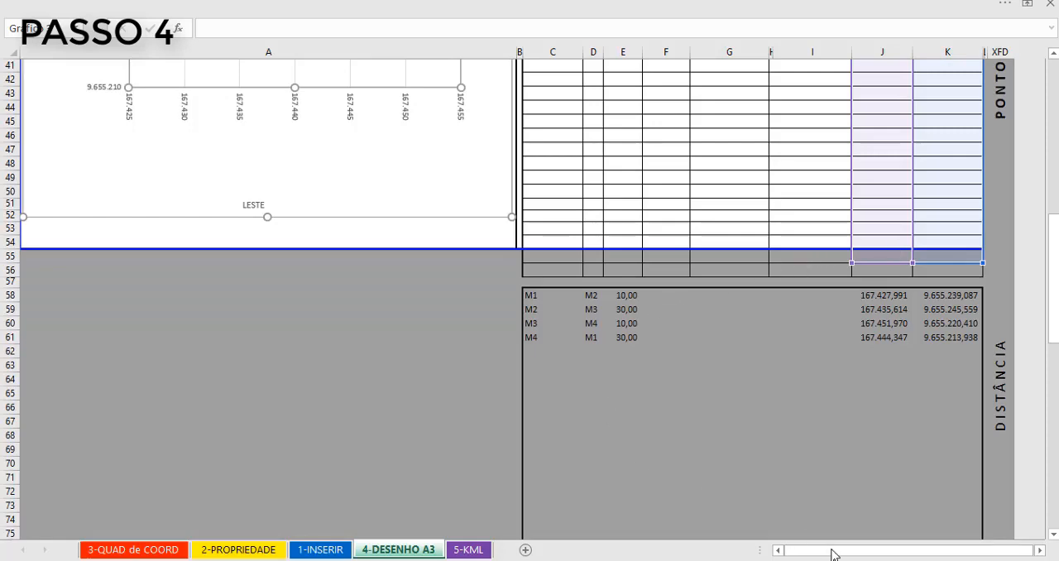
- Move the chart's M1 and M2 vertex labels outside the lot outline, M1 to the left of its vertex and M2 above its vertex
scroll(246, 350, "up", 9)
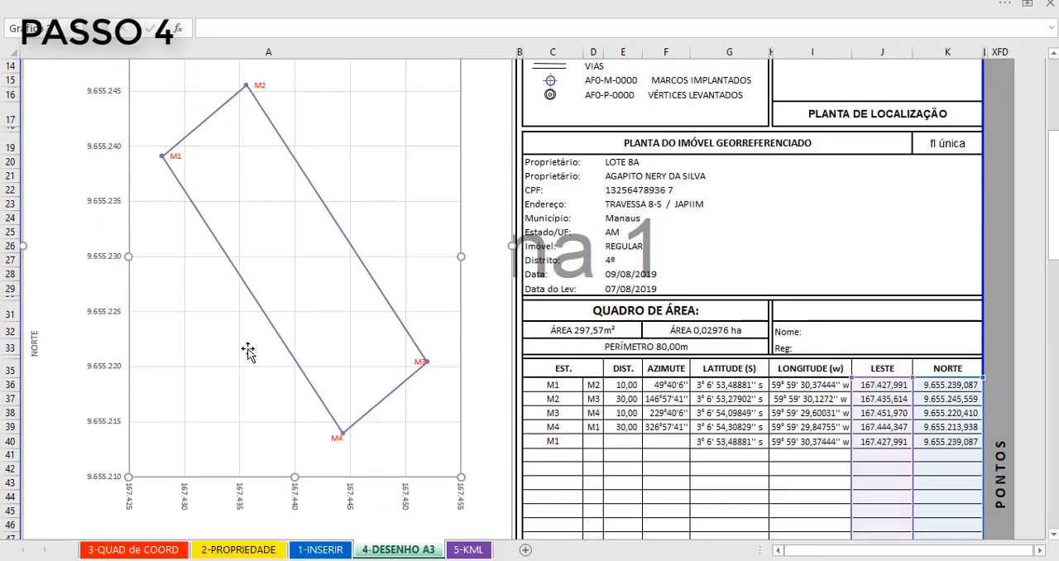
scroll(244, 248, "up", 2)
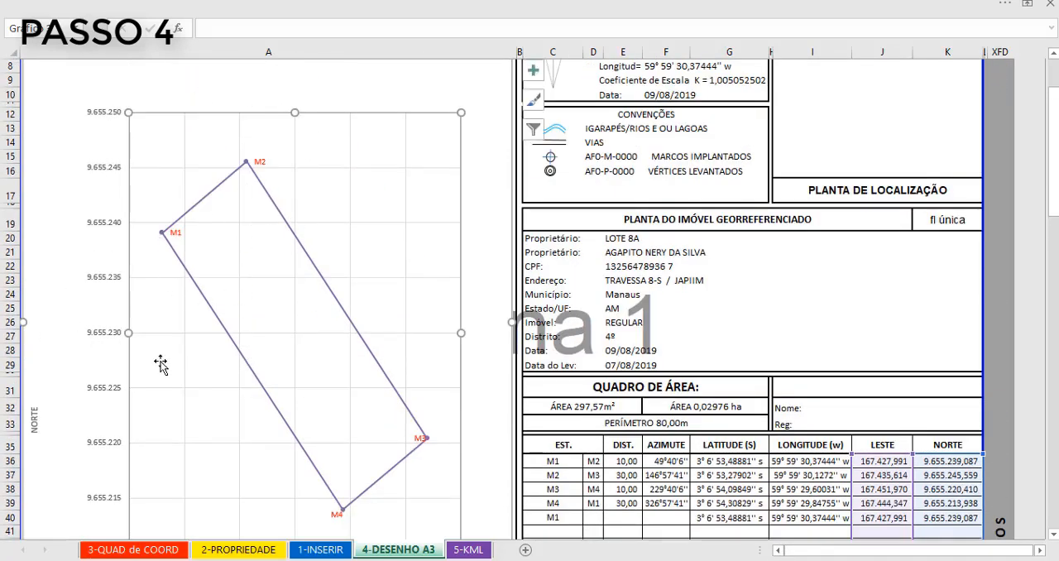
left_click(180, 234)
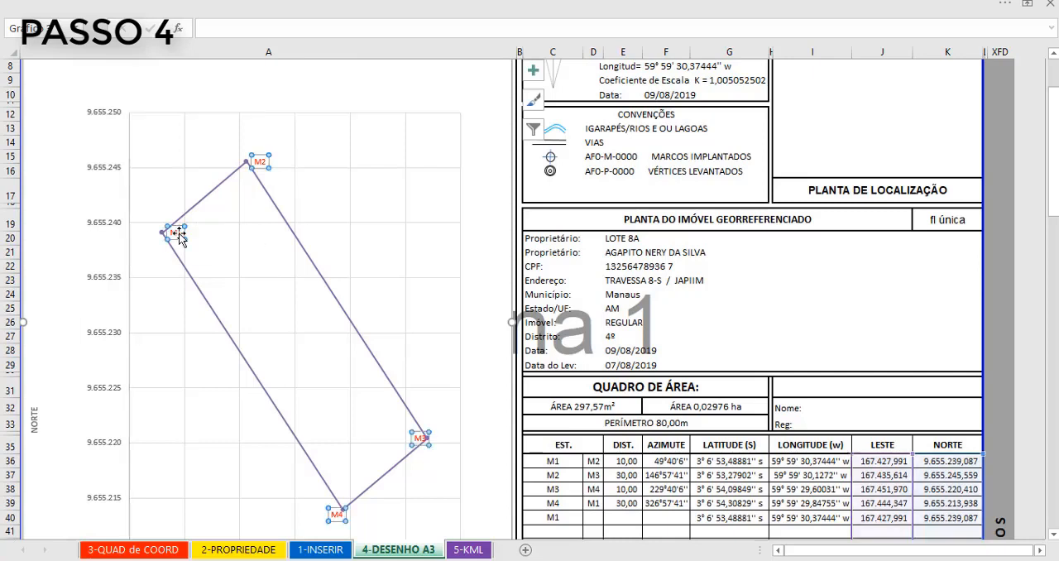
left_click_drag(179, 229, 153, 228)
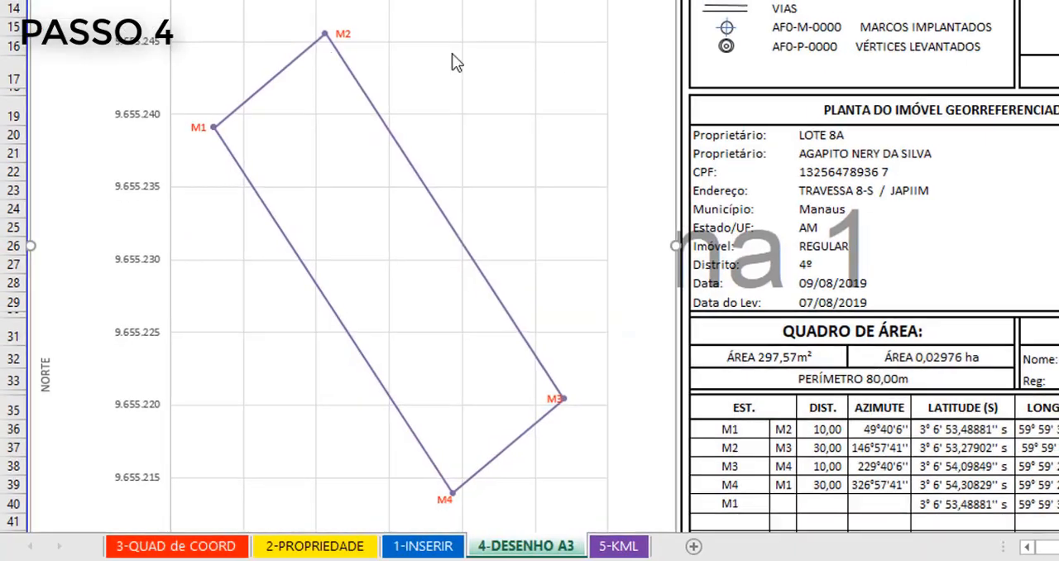
left_click(258, 162)
left_click_drag(257, 155, 234, 143)
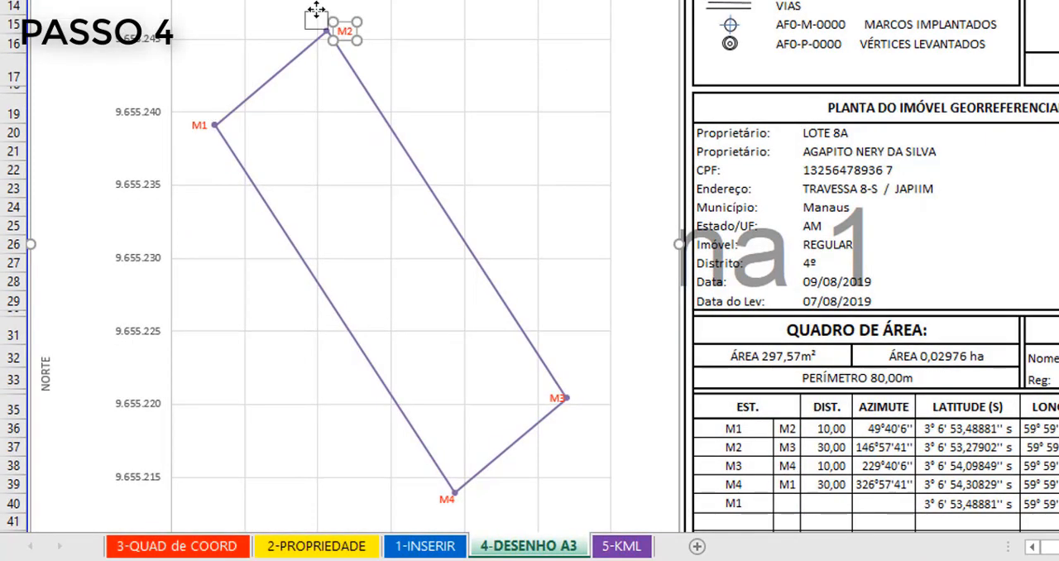
left_click_drag(315, 10, 316, 10)
- Move the M3 vertex label to the right of its vertex and the M4 label just below its vertex
left_click(558, 398)
left_click_drag(558, 398, 582, 399)
left_click(442, 500)
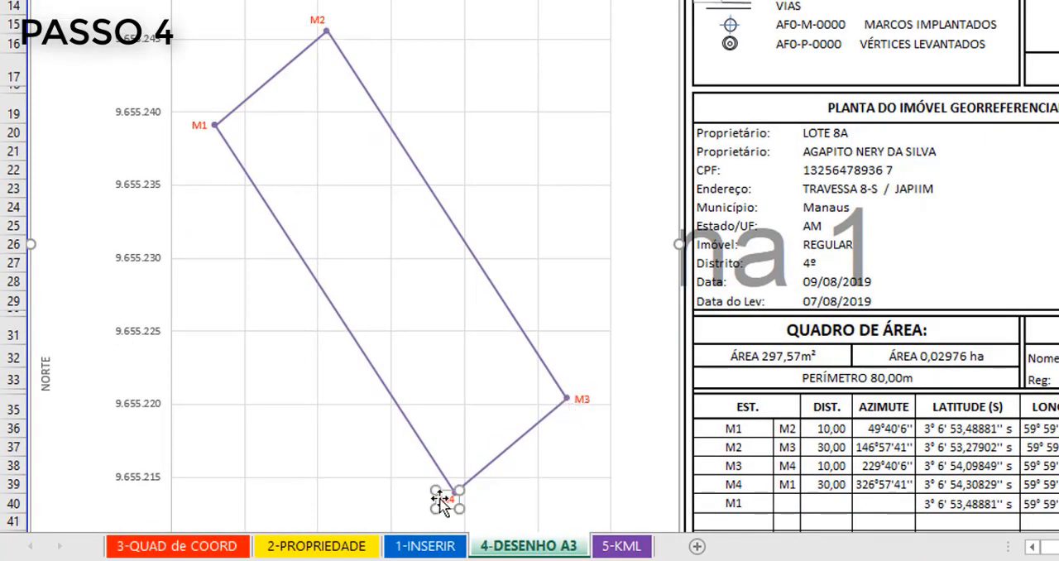
left_click_drag(442, 500, 449, 504)
- Shift the M2 label slightly right so it sits directly above its vertex
left_click(318, 13)
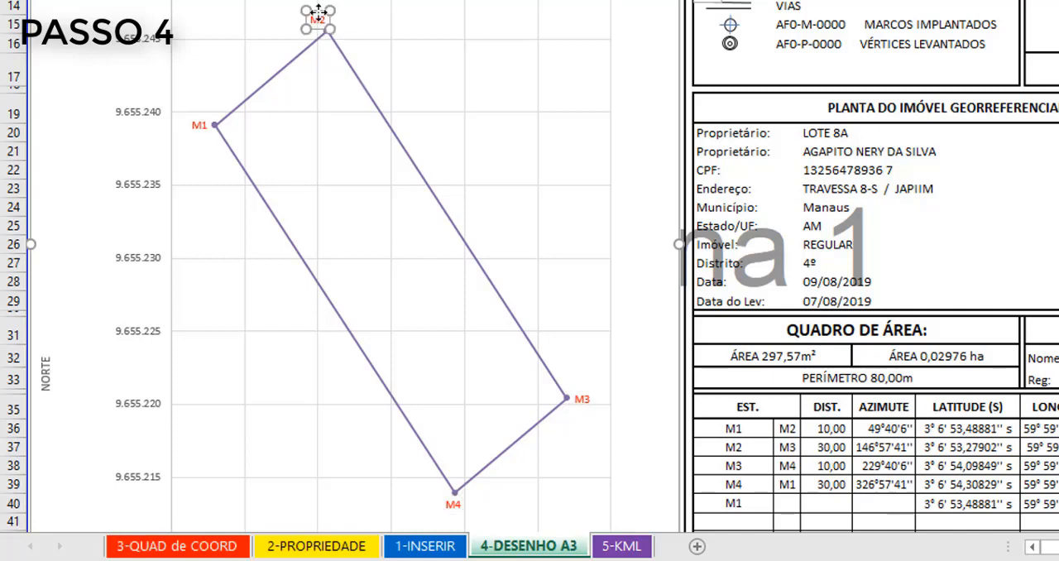
left_click_drag(318, 9, 331, 9)
left_click(204, 124)
left_click(362, 230)
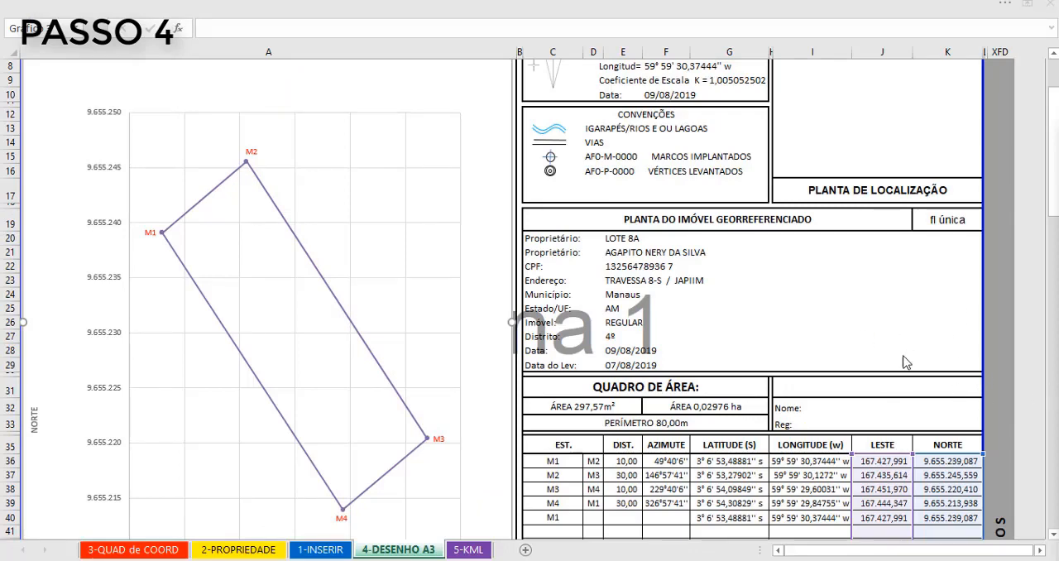
- Extend the chart's LESTE and NORTE source ranges back down over the DISTÂNCIA block to restore the distance labels
scroll(904, 445, "down", 8)
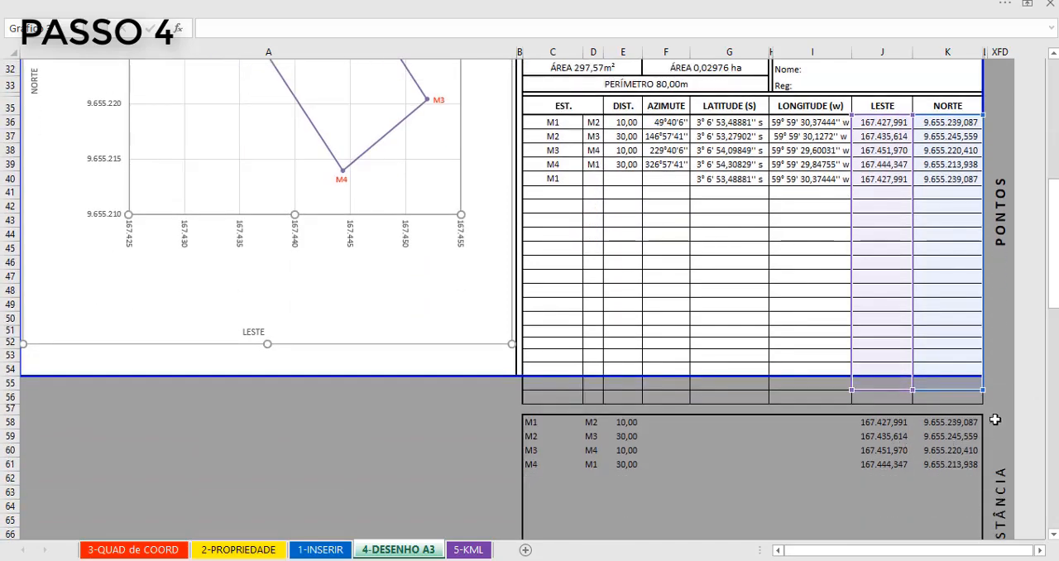
left_click_drag(980, 389, 969, 542)
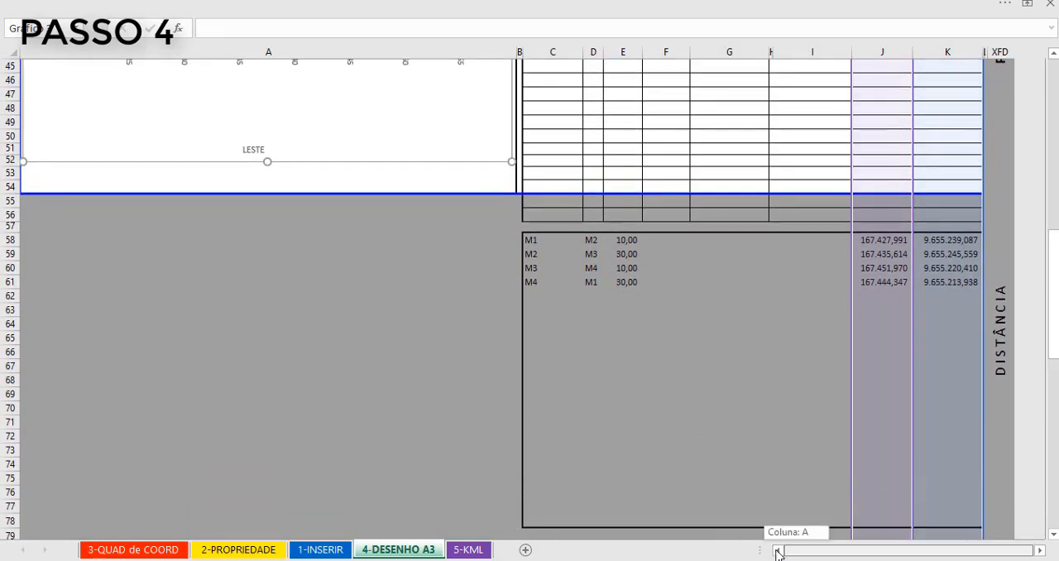
scroll(427, 371, "up", 9)
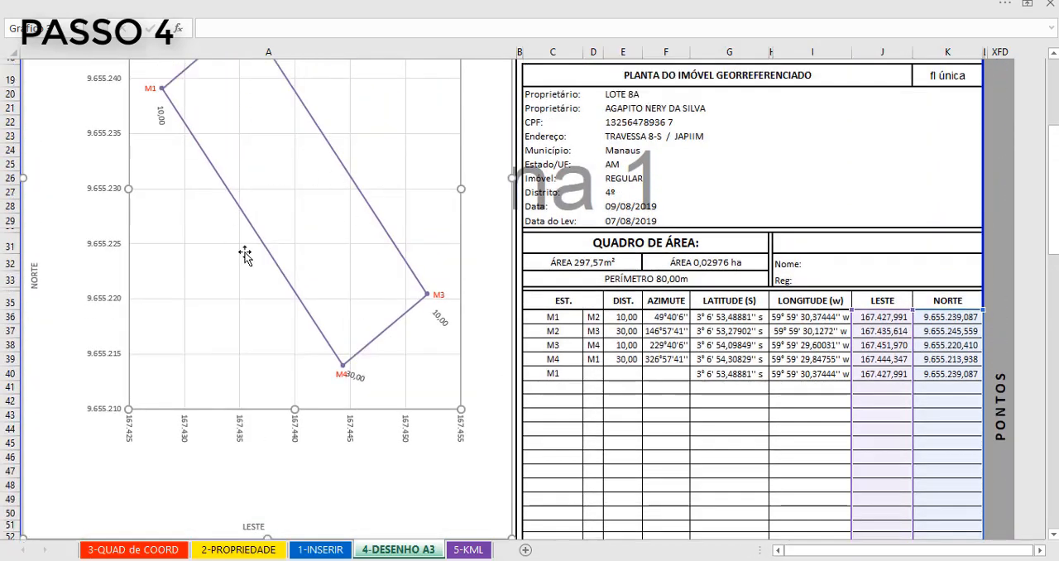
scroll(245, 255, "up", 3)
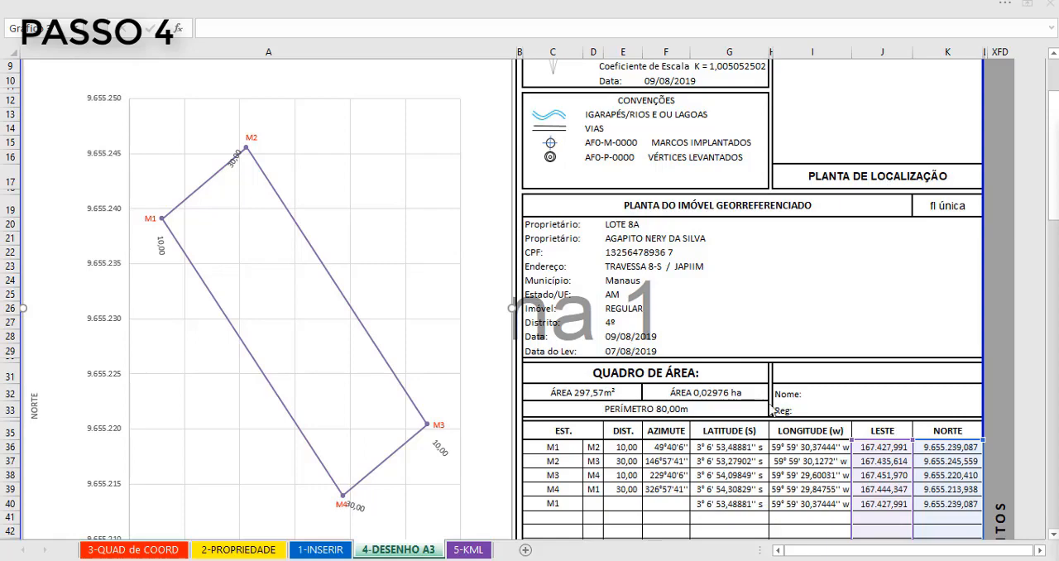
- Check where the DISTÂNCIA block begins in the sheet by selecting rows 57 and 58
scroll(843, 450, "down", 6)
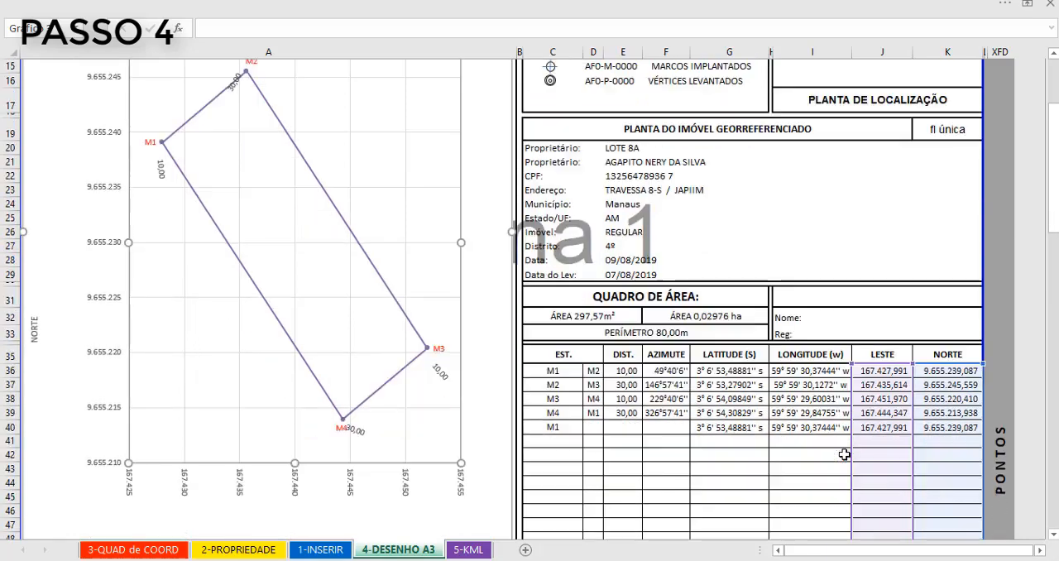
scroll(843, 456, "down", 6)
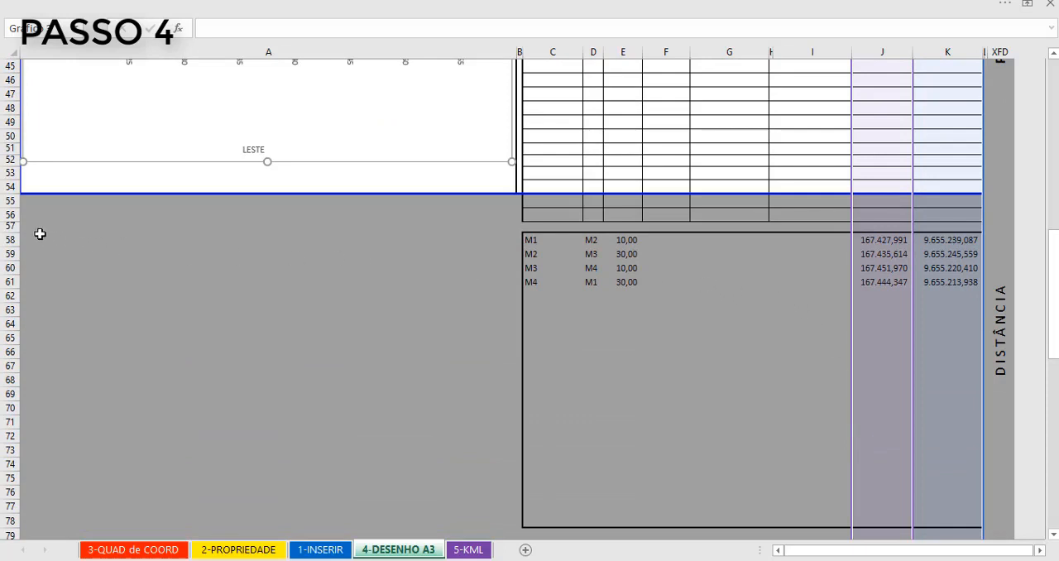
left_click(12, 225)
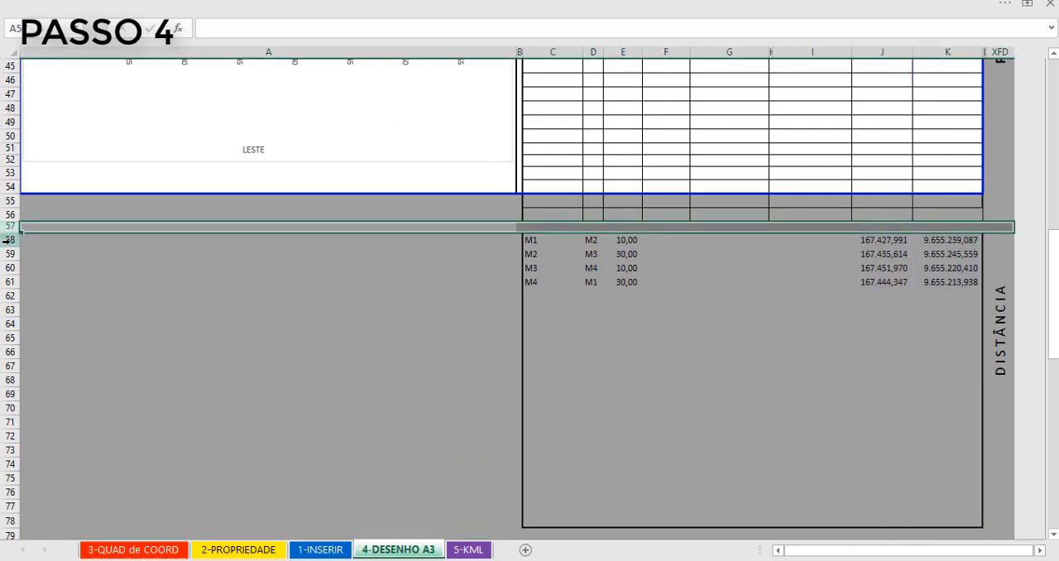
left_click(10, 239)
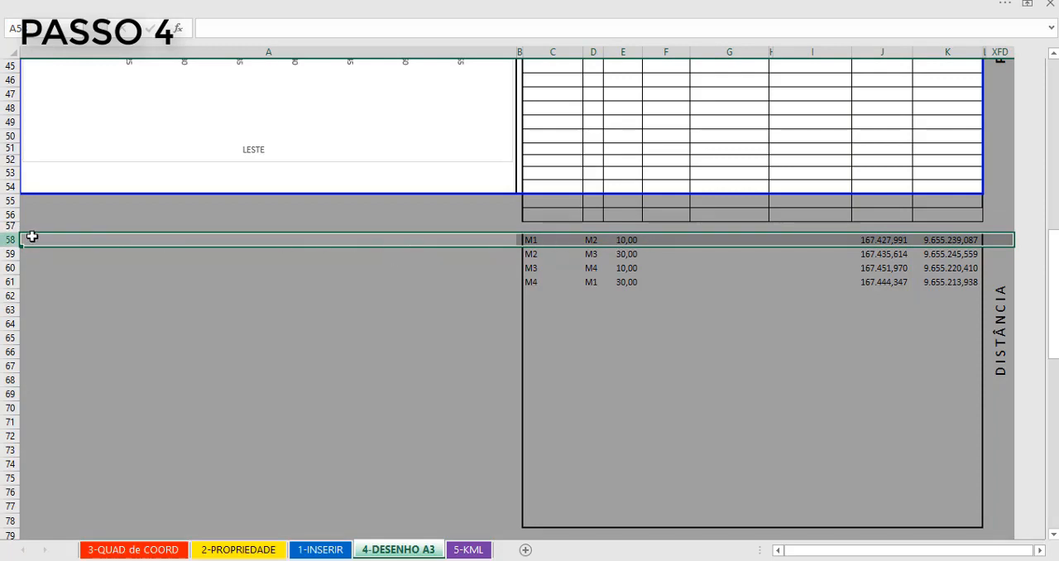
- Move the distance labels to the middle of their sides, 10,00 on M1–M2 and M3–M4, and 30,00 on M2–M3 and M4–M1
scroll(366, 247, "up", 13)
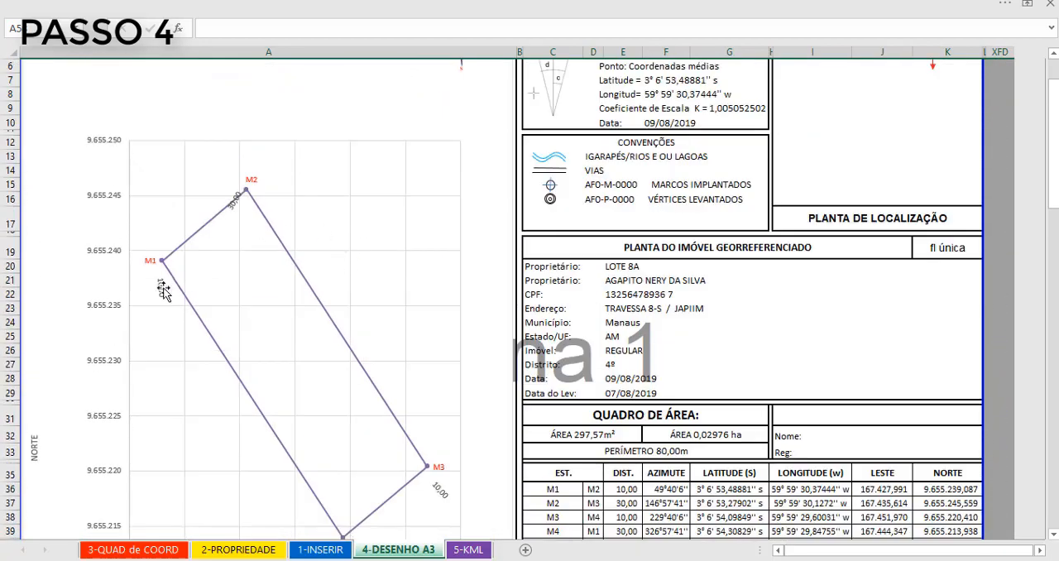
scroll(166, 293, "up", 1)
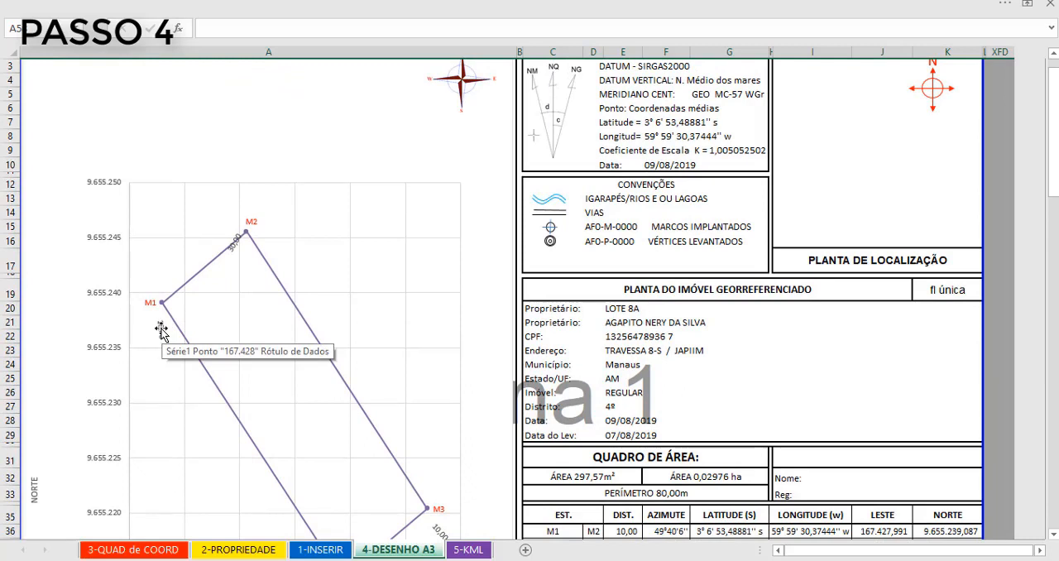
left_click(161, 330)
left_click(163, 329)
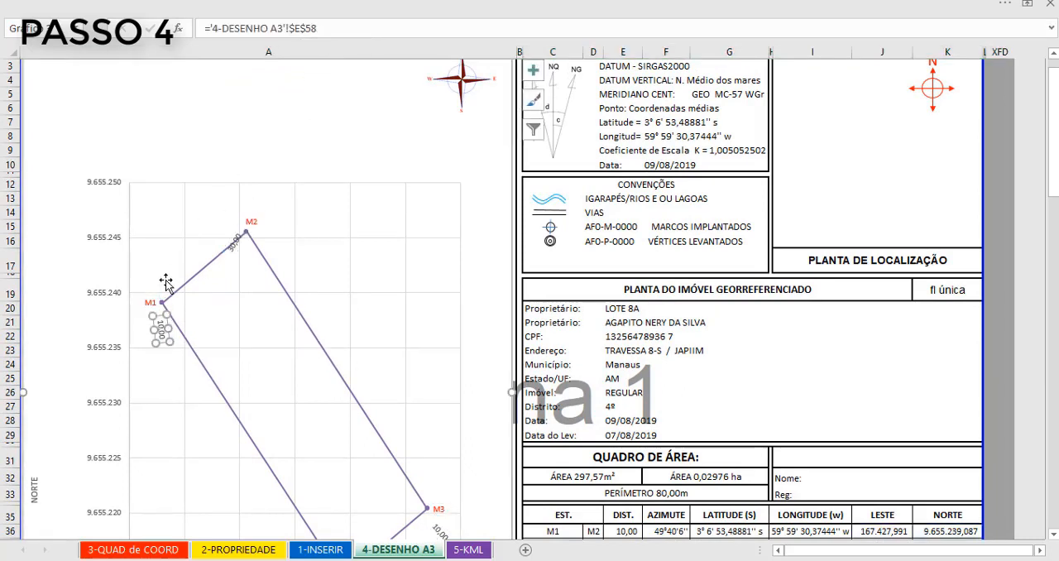
left_click_drag(163, 323, 332, 372)
left_click(234, 253)
scroll(362, 381, "down", 3)
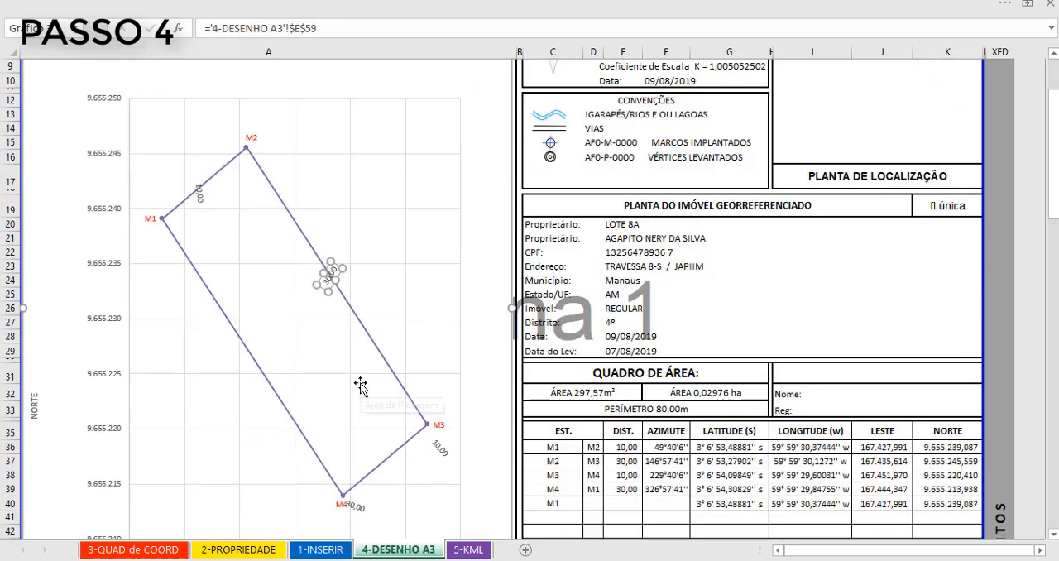
- Open the alignment settings for the single 10,00 distance label on side M1–M2
left_click(205, 171)
left_click(206, 171)
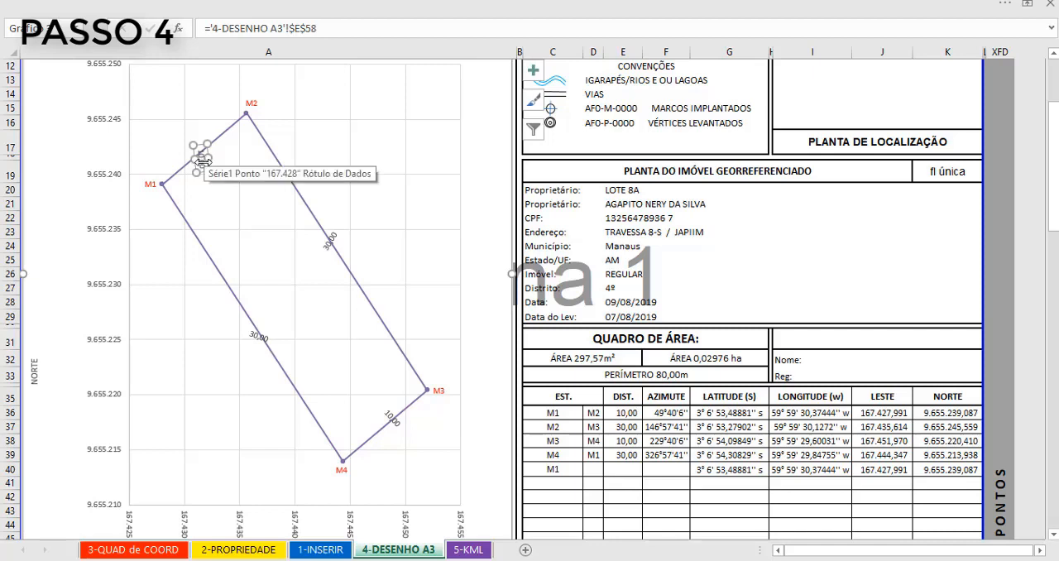
right_click(203, 162)
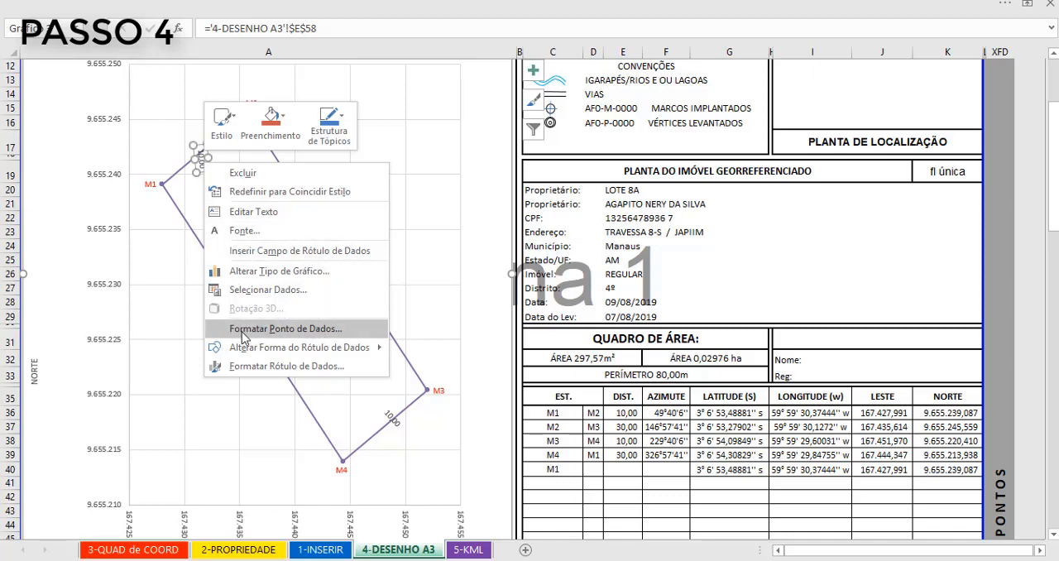
left_click(286, 328)
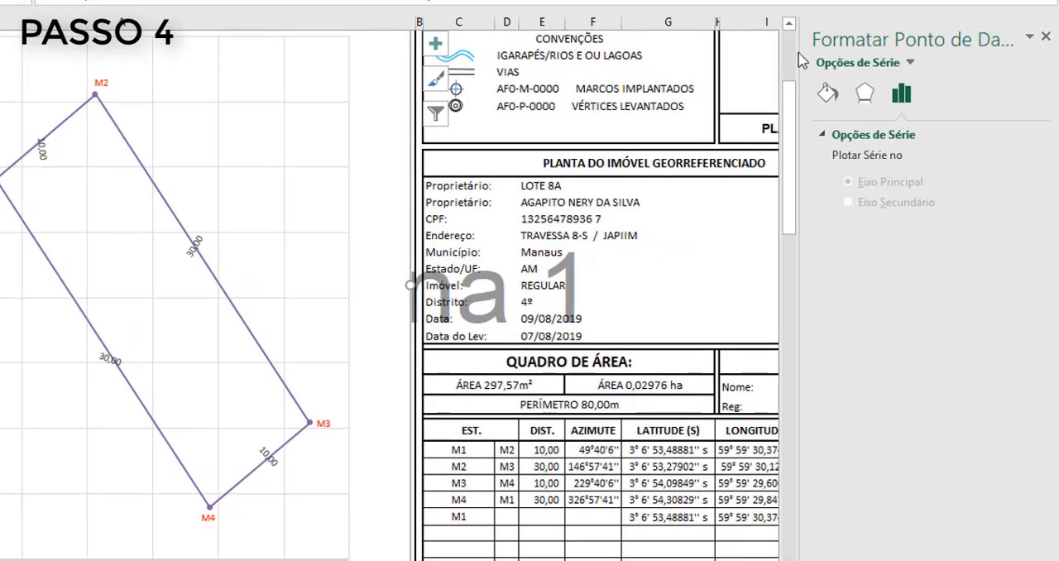
left_click(42, 156)
left_click(42, 155)
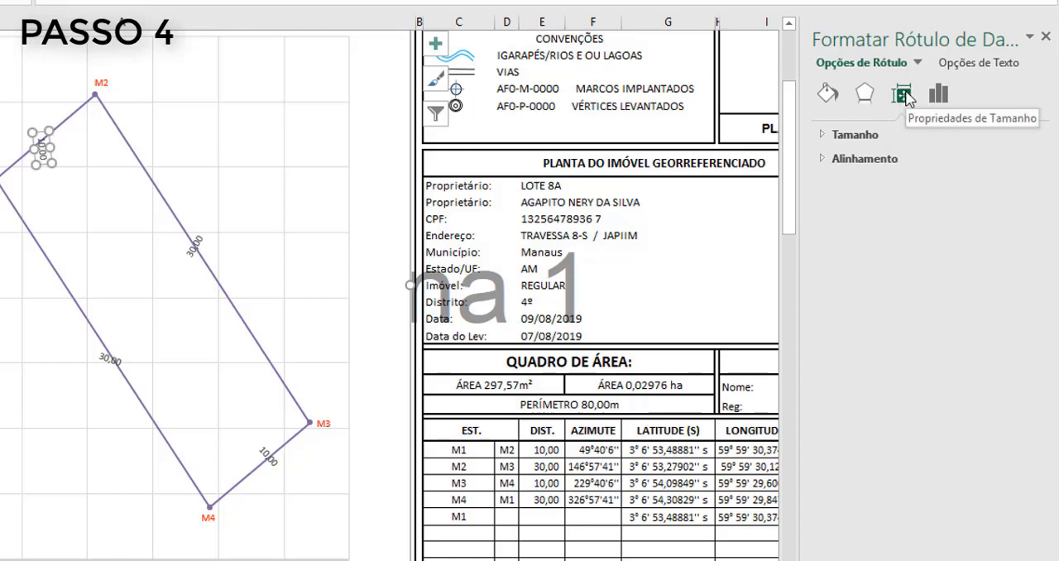
left_click(860, 159)
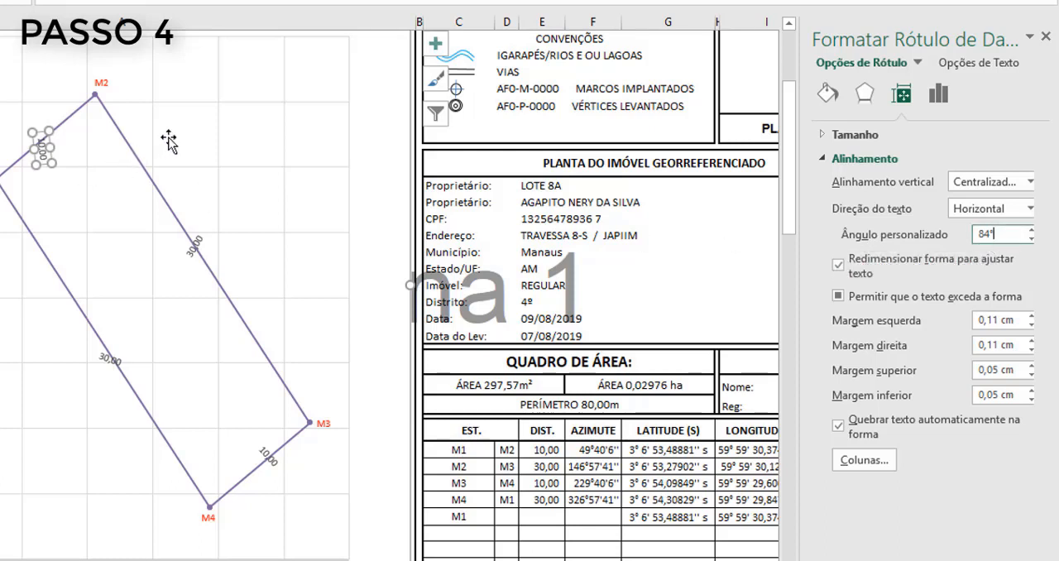
- Set the custom angle of the 10,00 distance label on side M1–M2 to -40° so it runs parallel to the side
key("Up")
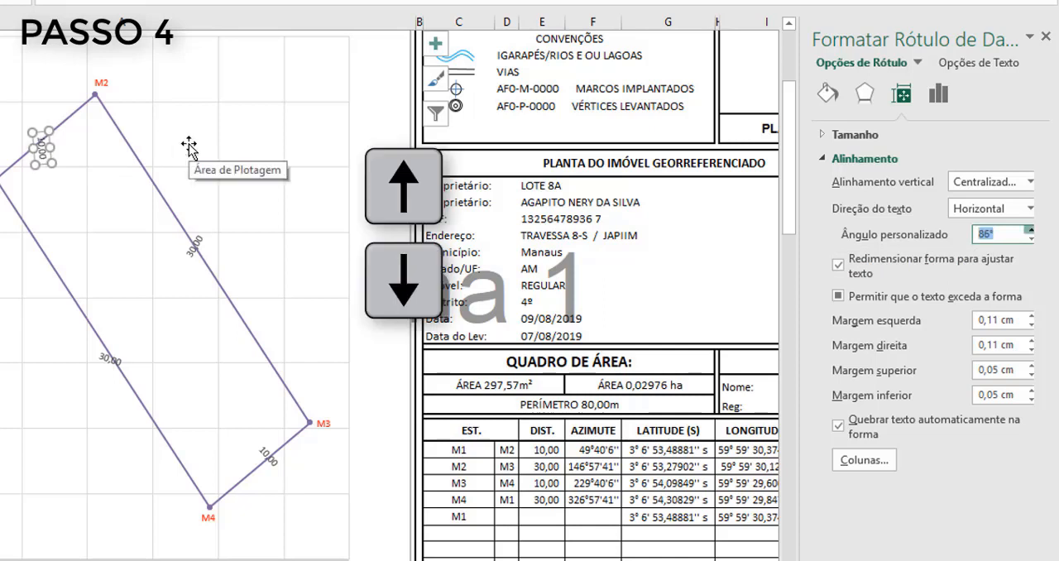
key("Down")
key("Down")
key("Down")
key("Down")
key("Down")
key("Down")
key("Down")
key("Down")
key("Down")
key("Down")
key("Down")
key("Down")
key("Down")
key("Down")
key("Down")
key("Down")
key("Down")
key("Down")
key("Down")
key("Down")
key("Down")
key("Down")
key("Down")
key("Down")
key("Down")
key("Down")
key("Down")
key("Down")
key("Down")
key("Down")
key("Down")
key("Down")
key("Down")
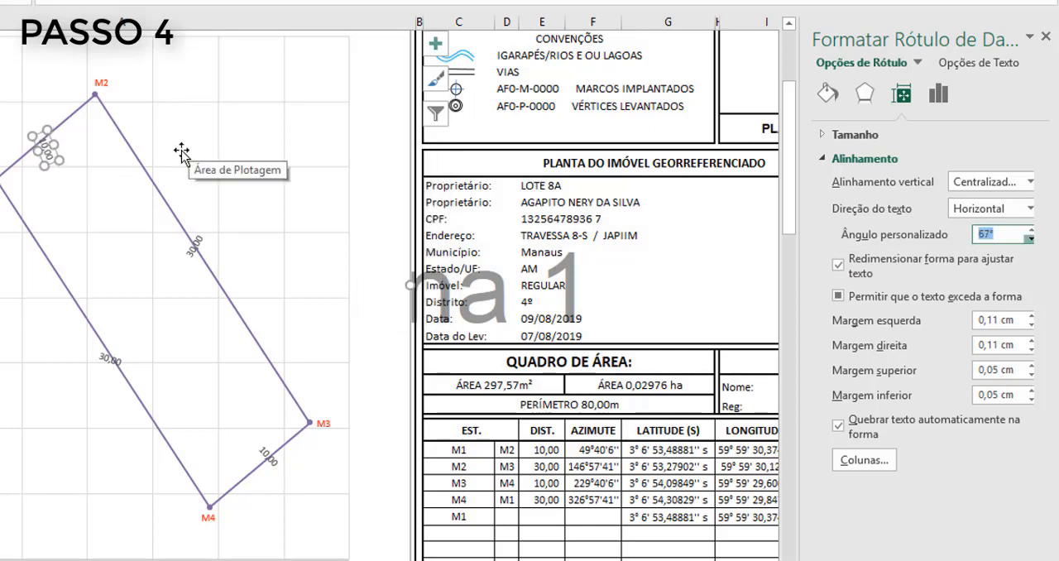
key("Down")
key("Down")
key("Down")
key("Down")
key("Down")
key("Down")
key("Down")
key("Down")
key("Down")
key("Down")
key("Down")
key("Down")
key("Down")
key("Down")
key("Down")
key("Down")
key("Down")
key("Down")
key("Down")
key("Down")
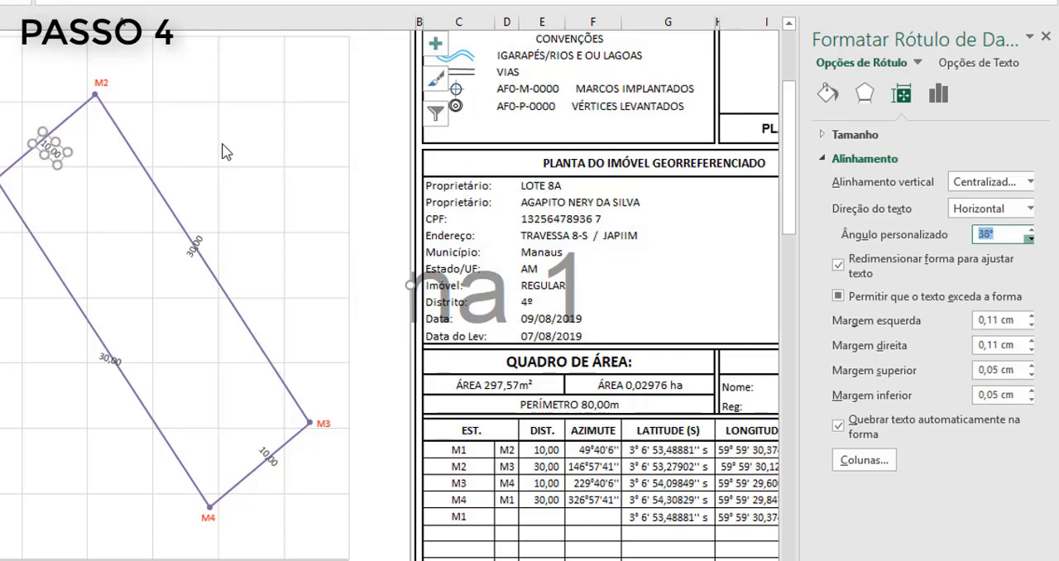
key("Down")
key("Down")
key("Down")
key("Down")
key("Down")
key("Down")
key("Down")
key("Down")
key("Down")
key("Down")
key("Down")
key("Down")
key("Down")
key("Down")
key("Down")
key("Down")
key("Down")
key("Down")
key("Down")
key("Down")
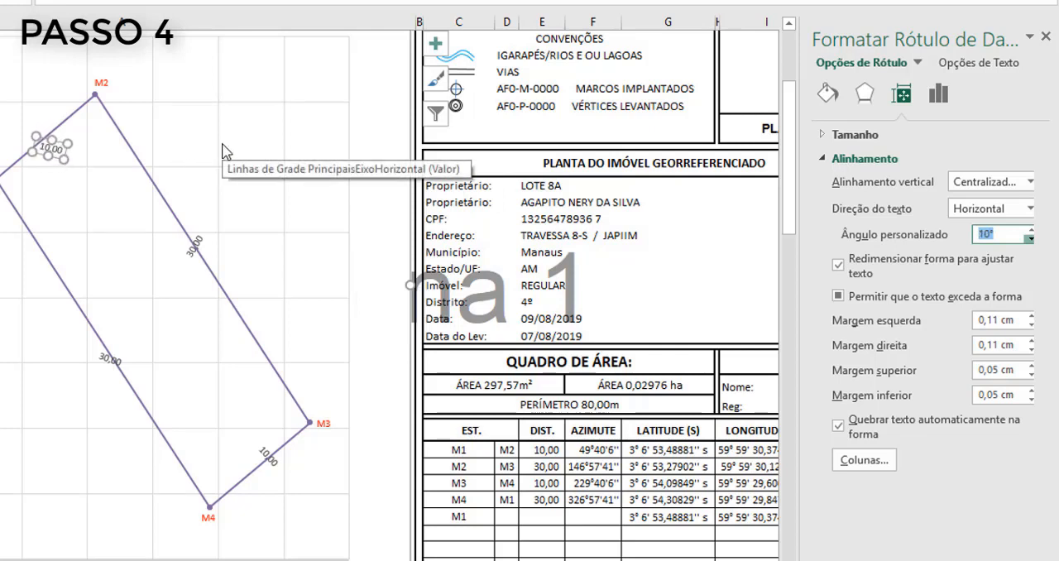
key("Down")
key("Down")
key("Down")
key("Down")
key("Down")
key("Down")
key("Down")
key("Down")
key("Down")
key("Down")
key("Down")
key("Down")
key("Down")
key("Down")
key("Down")
key("Down")
key("Down")
key("Down")
key("Down")
key("Down")
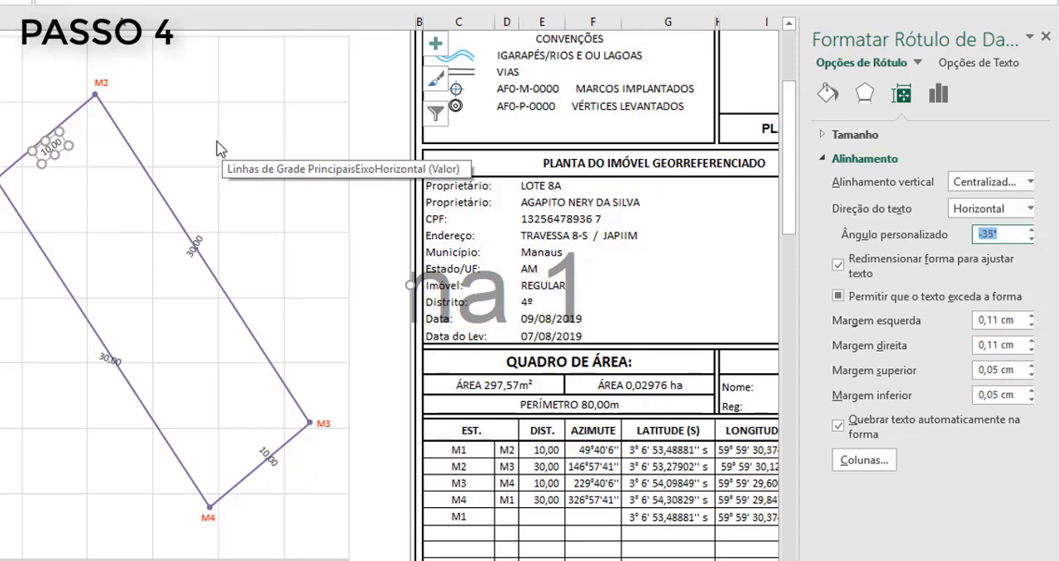
key("Down")
key("Down")
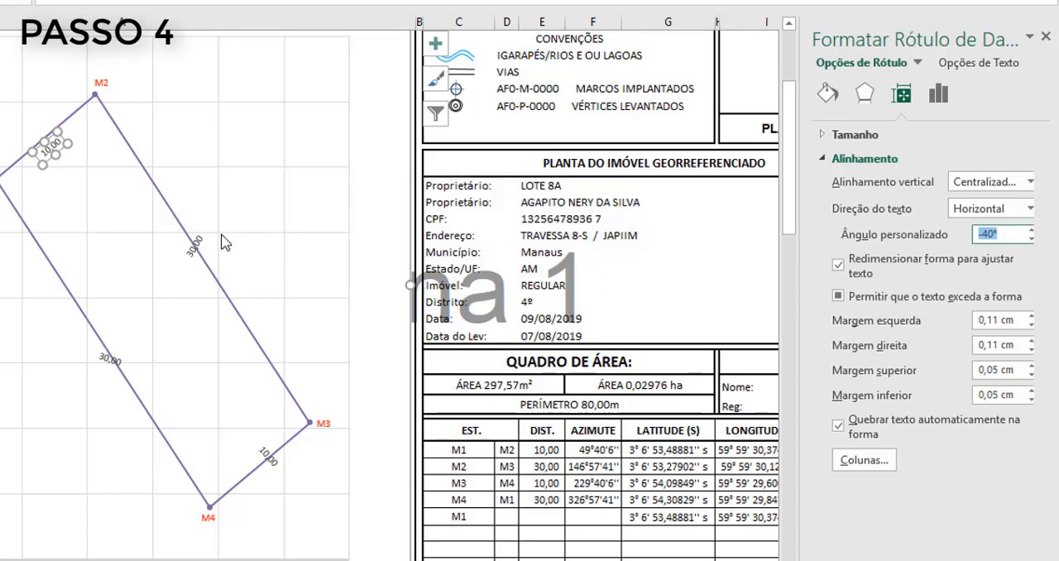
key("Down")
key("Up")
- Rotate the 30,00 distance label on side M2–M3 until it runs parallel to the side
left_click(201, 245)
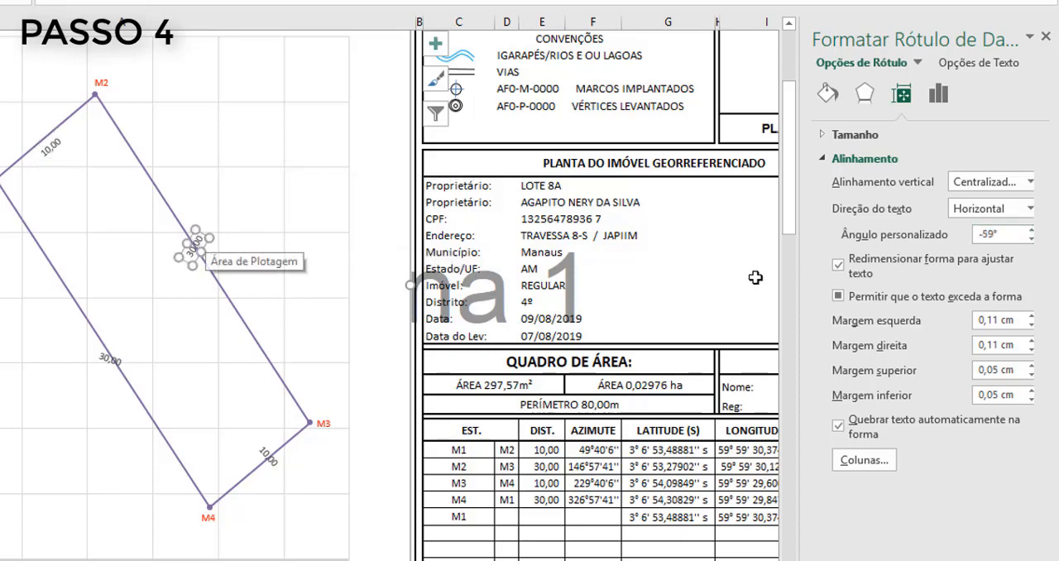
left_click(1001, 236)
key("Down")
key("Down")
key("Down")
key("Down")
key("Down")
key("Down")
key("Down")
key("Down")
key("Down")
key("Down")
key("Down")
key("Down")
key("Down")
key("Down")
key("Up")
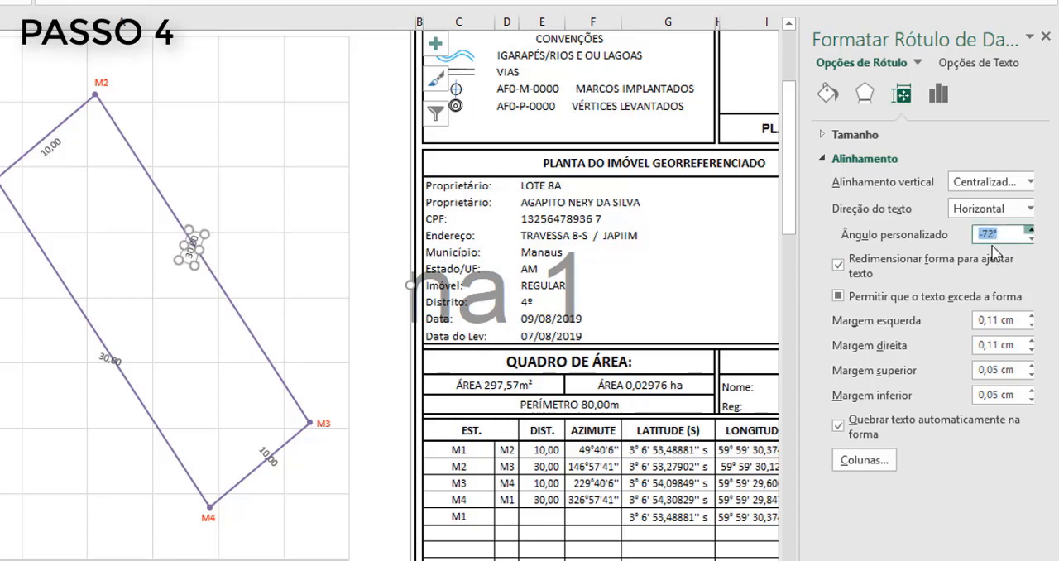
key("Up")
key("Up")
key("Up")
key("Up")
key("Up")
key("Up")
key("Up")
key("Up")
key("Up")
key("Up")
key("Up")
key("Up")
key("Up")
key("Up")
key("Up")
key("Up")
key("Up")
key("Up")
key("Up")
key("Up")
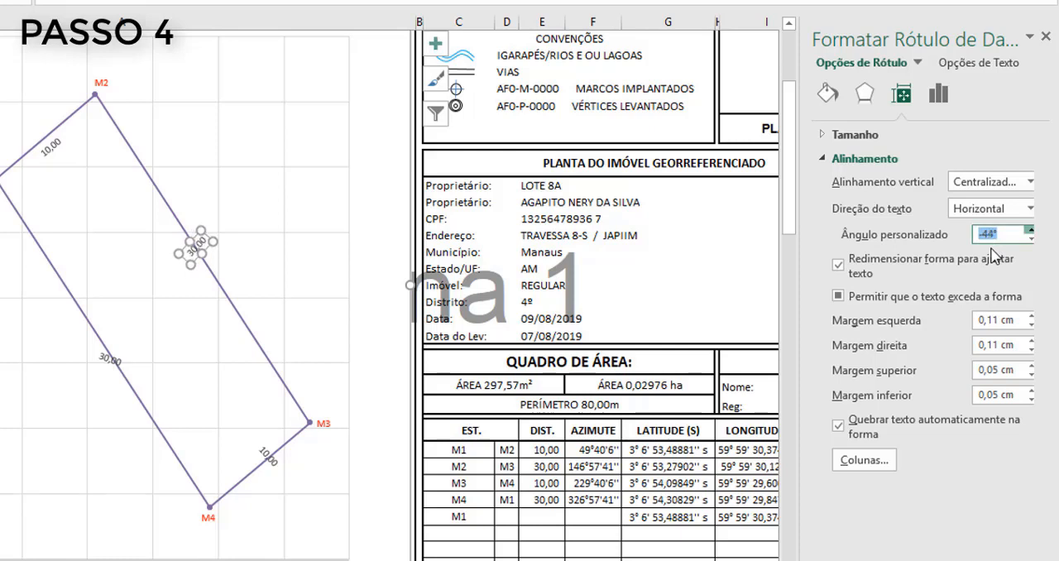
key("Up")
key("Up")
key("Up")
key("Up")
key("Up")
key("Up")
key("Up")
key("Up")
key("Up")
key("Up")
key("Up")
key("Up")
key("Up")
key("Up")
key("Up")
key("Up")
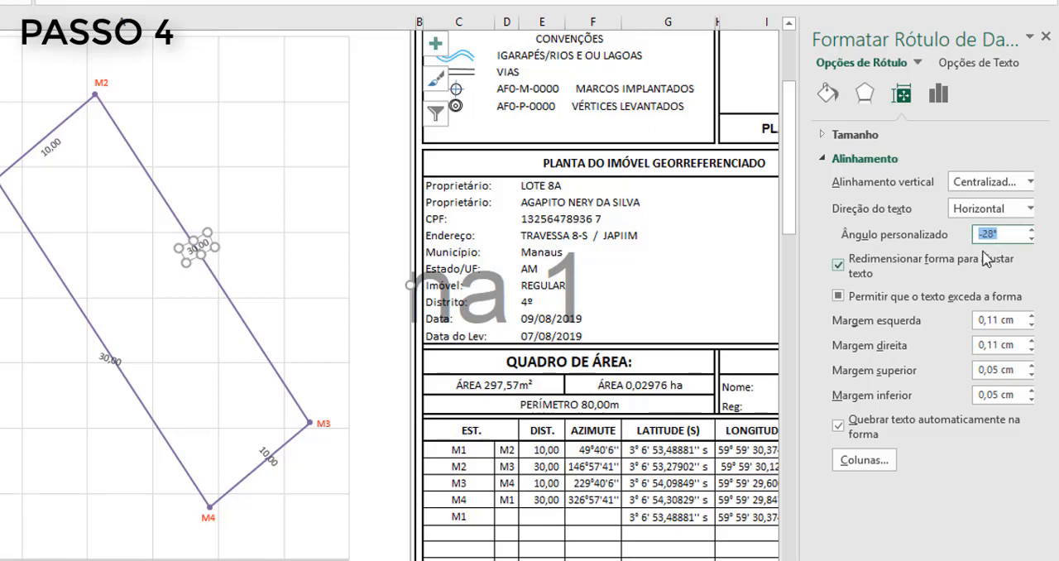
key("Return")
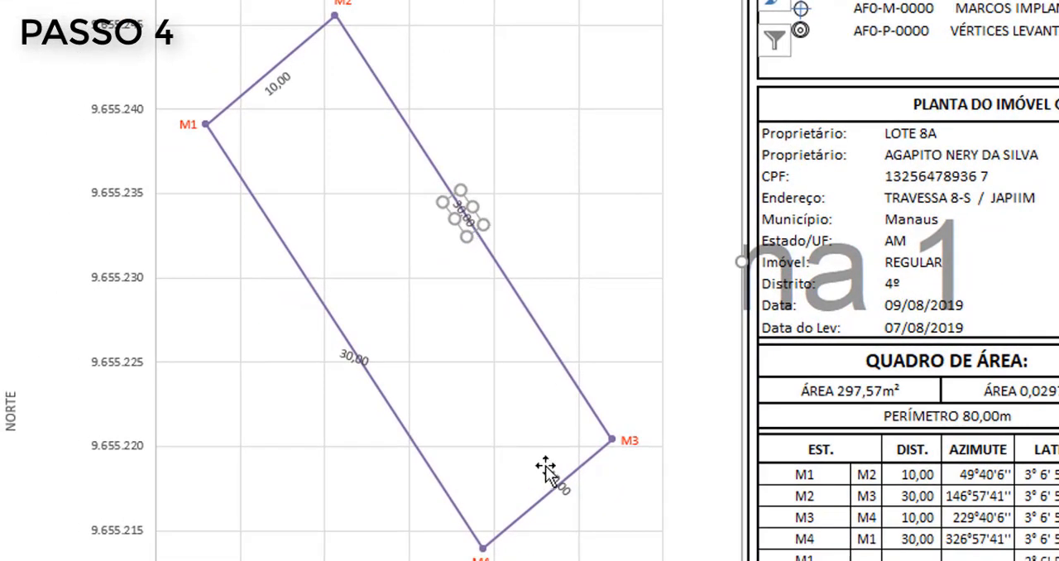
- Rotate the 10,00 label on M3–M4 and the 30,00 label on M4–M1 until they run parallel to their sides
left_click(547, 472)
key("Down")
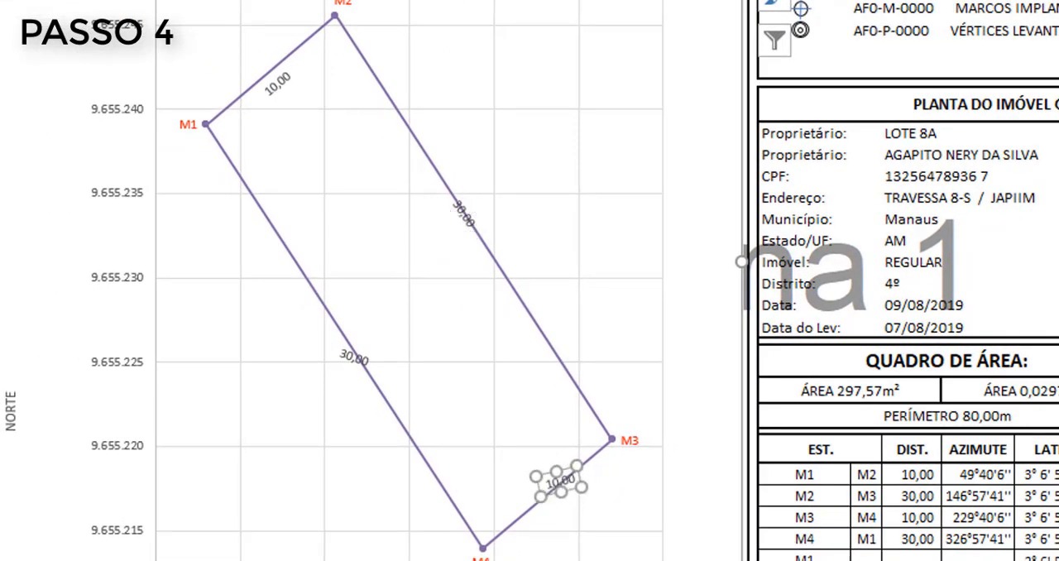
left_click(362, 351)
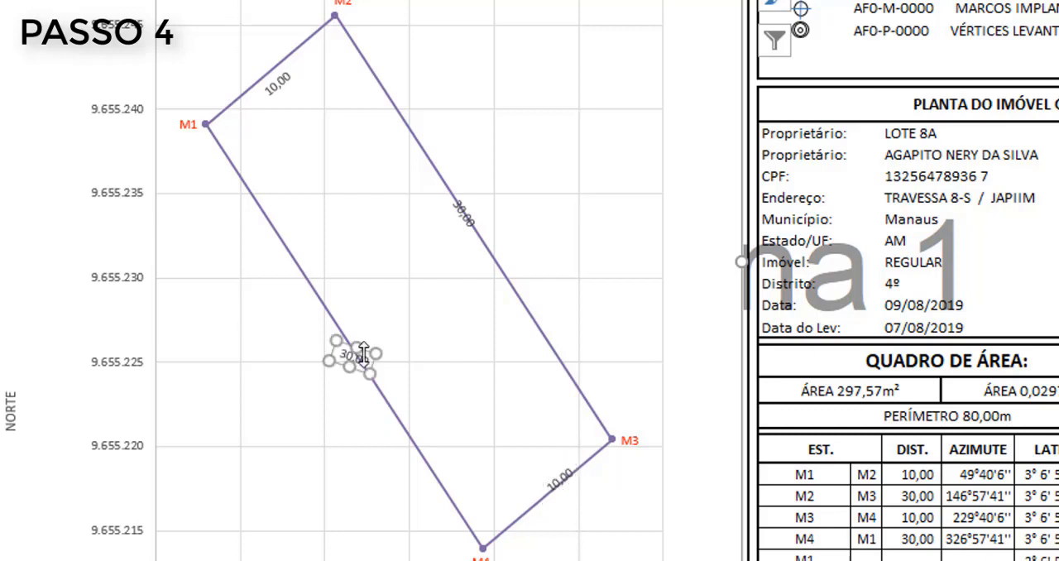
key("Up")
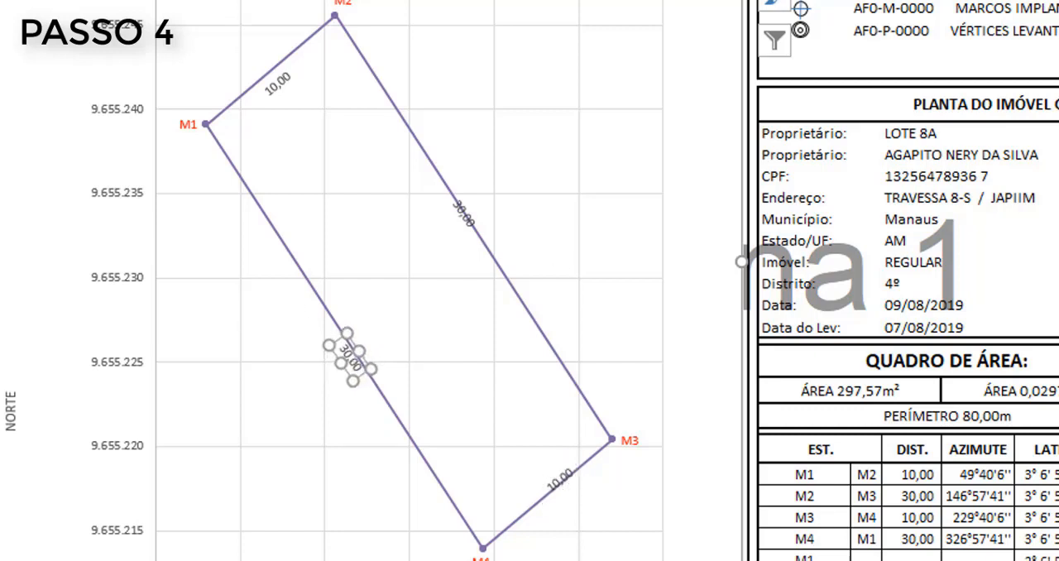
- Shift the four distance labels slightly so each sits just inside the parcel beside its side line
left_click(350, 356)
left_click(350, 355)
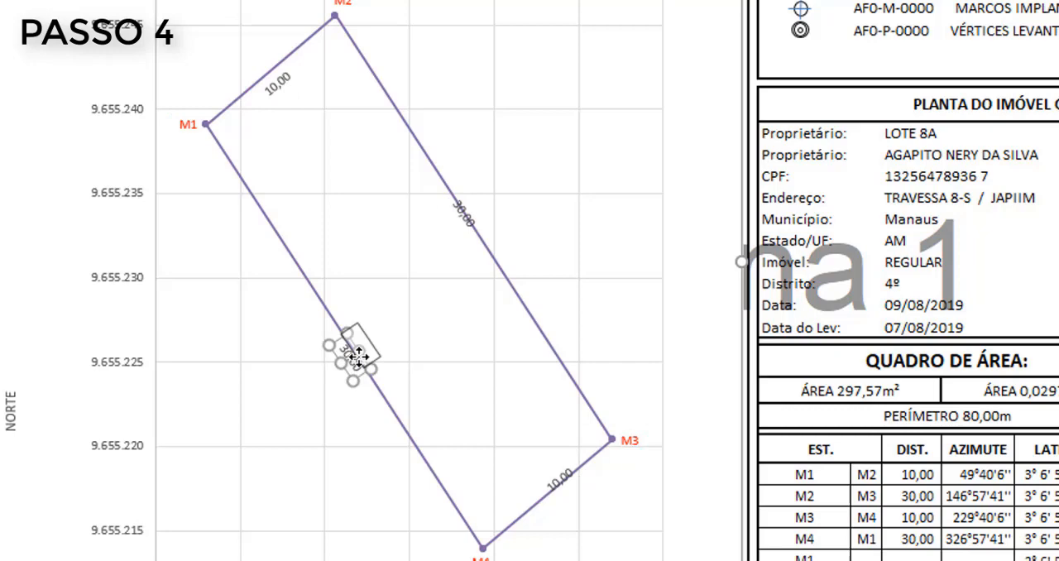
left_click(460, 235)
left_click(356, 349)
left_click(281, 83)
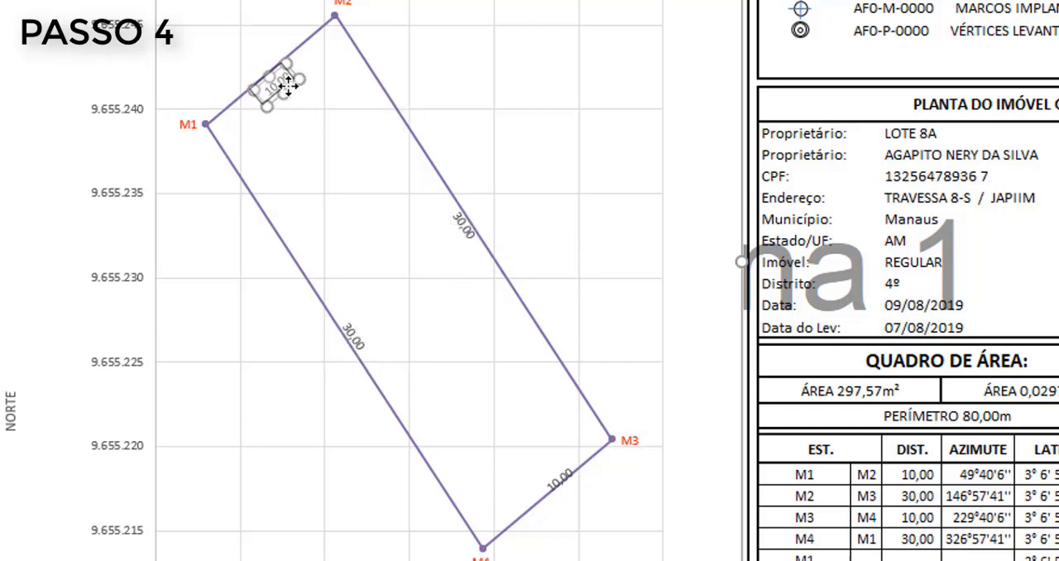
left_click(559, 478)
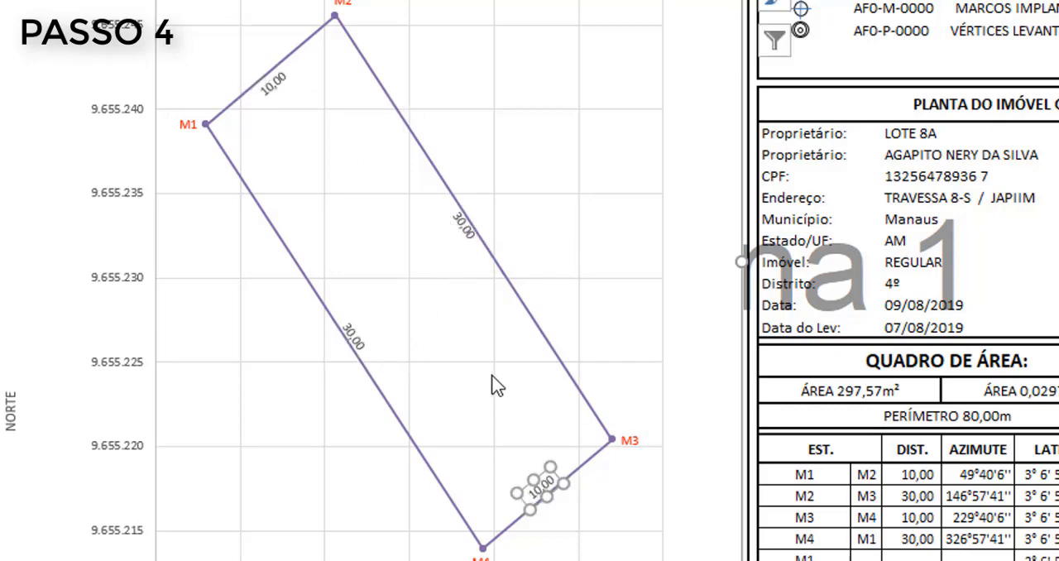
left_click(579, 452)
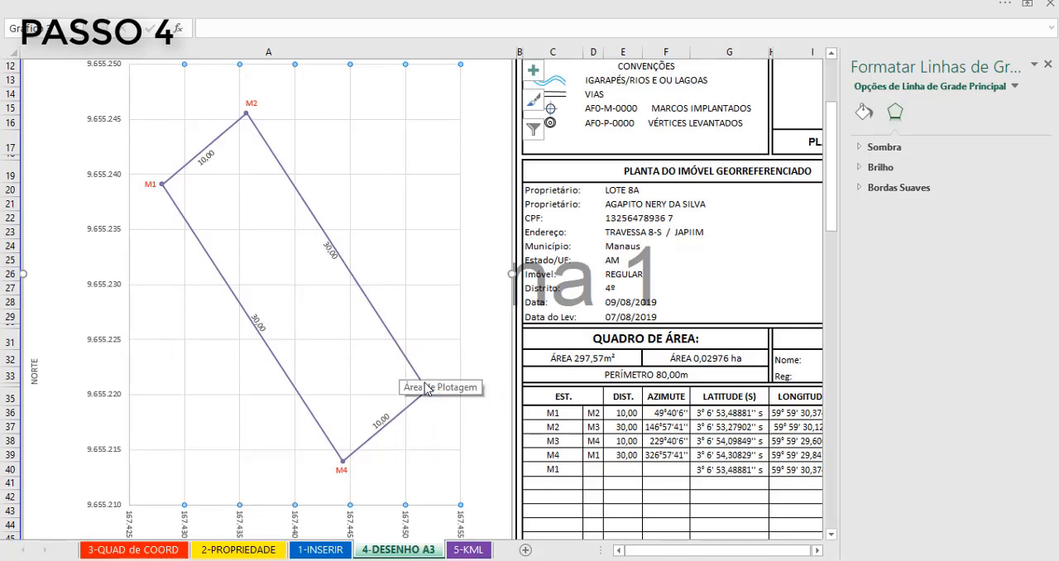
left_click(467, 423)
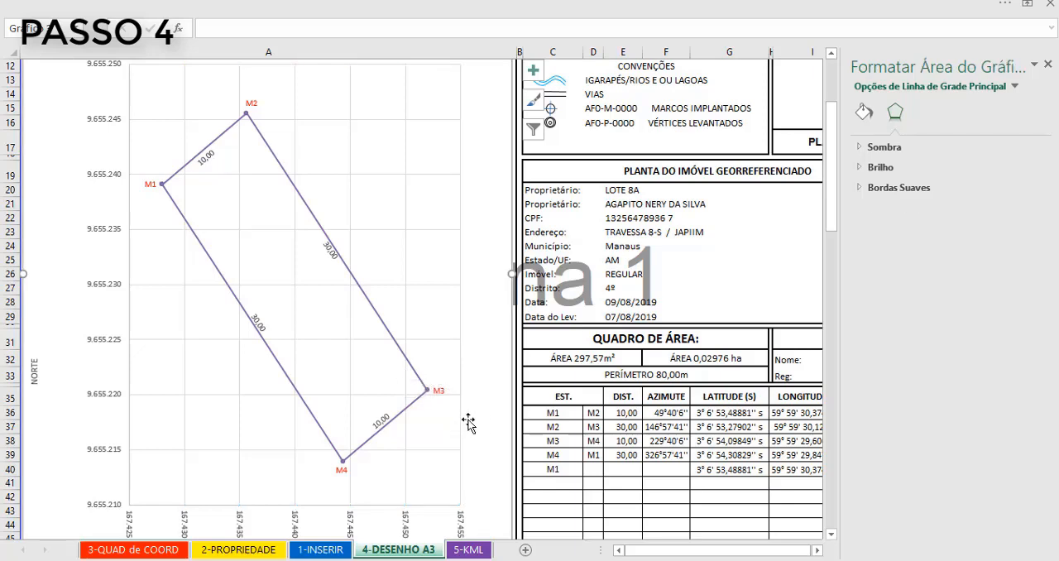
- Extend the chart's LESTE and NORTE source ranges down over the AZIMUTE block to add the azimuth labels
left_click(290, 316)
scroll(666, 436, "down", 5)
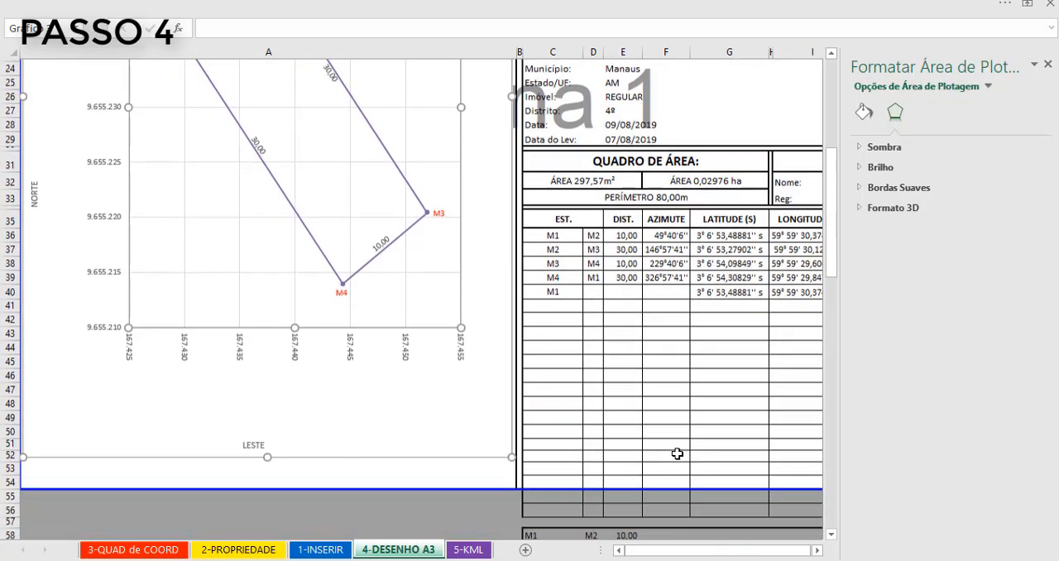
left_click(818, 551)
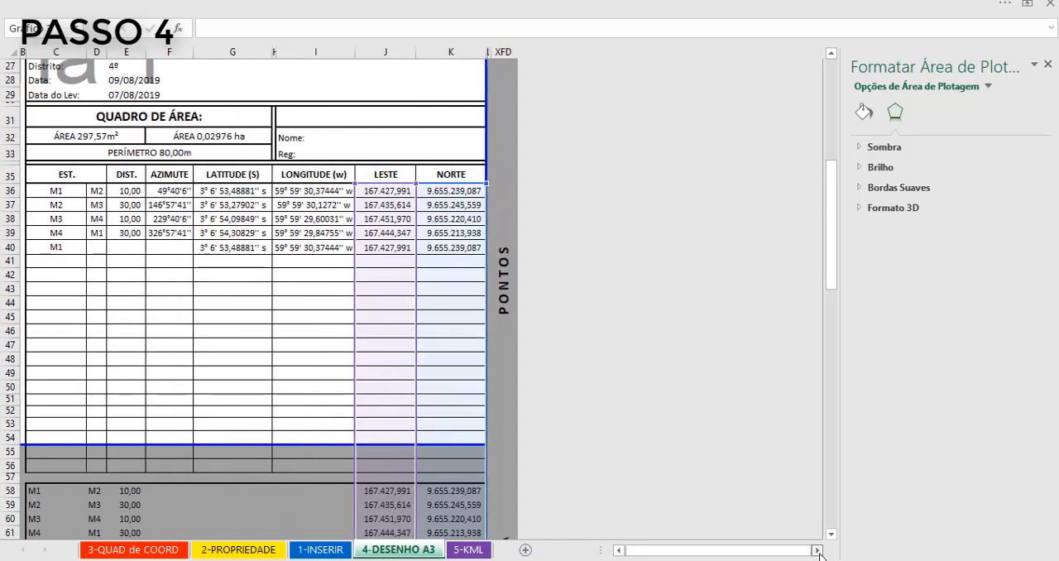
scroll(499, 436, "down", 8)
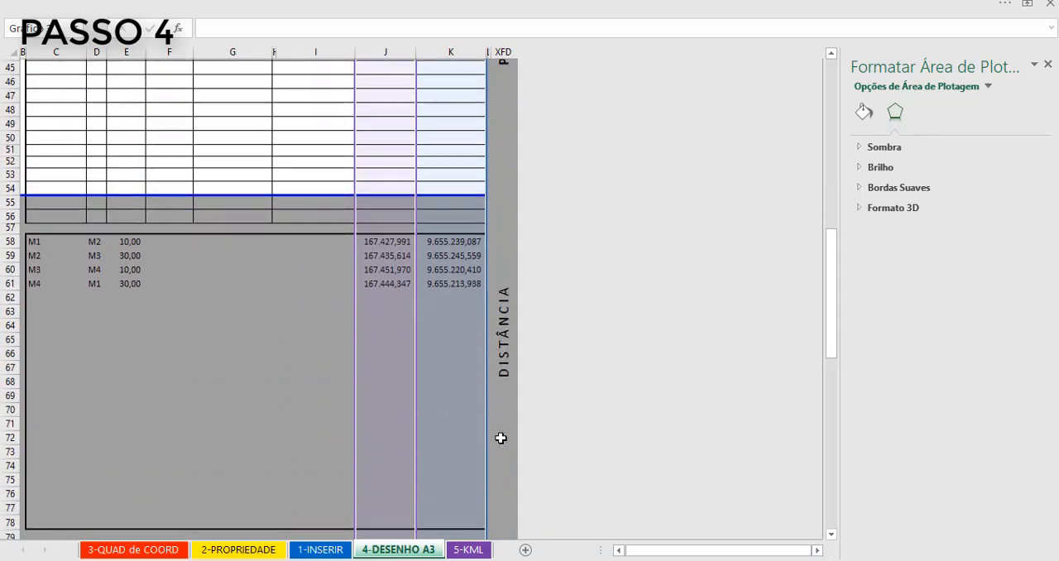
scroll(501, 439, "down", 4)
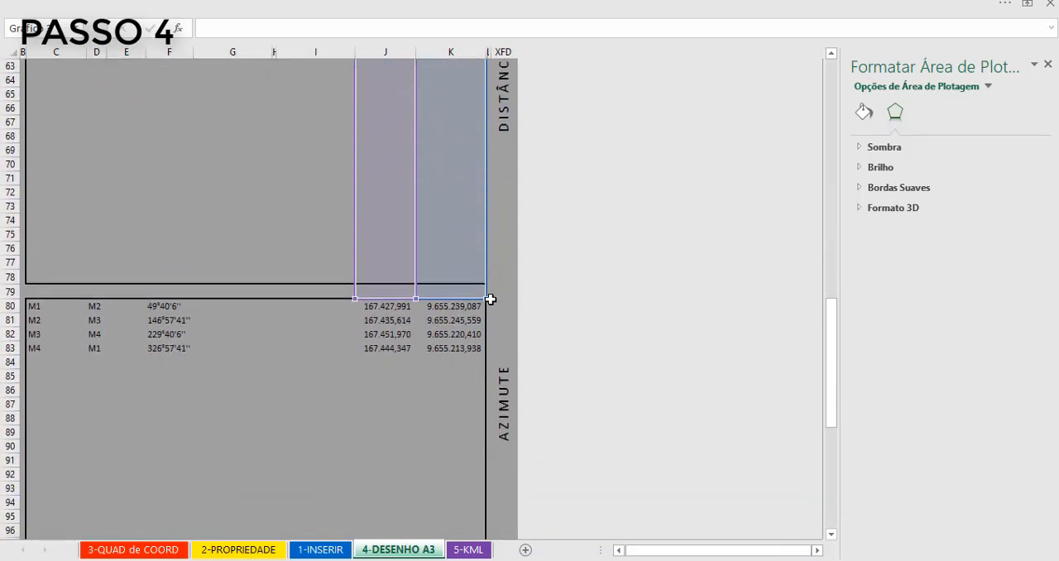
left_click_drag(486, 298, 459, 481)
left_click_drag(751, 543, 624, 547)
scroll(422, 334, "up", 5)
scroll(422, 334, "up", 3)
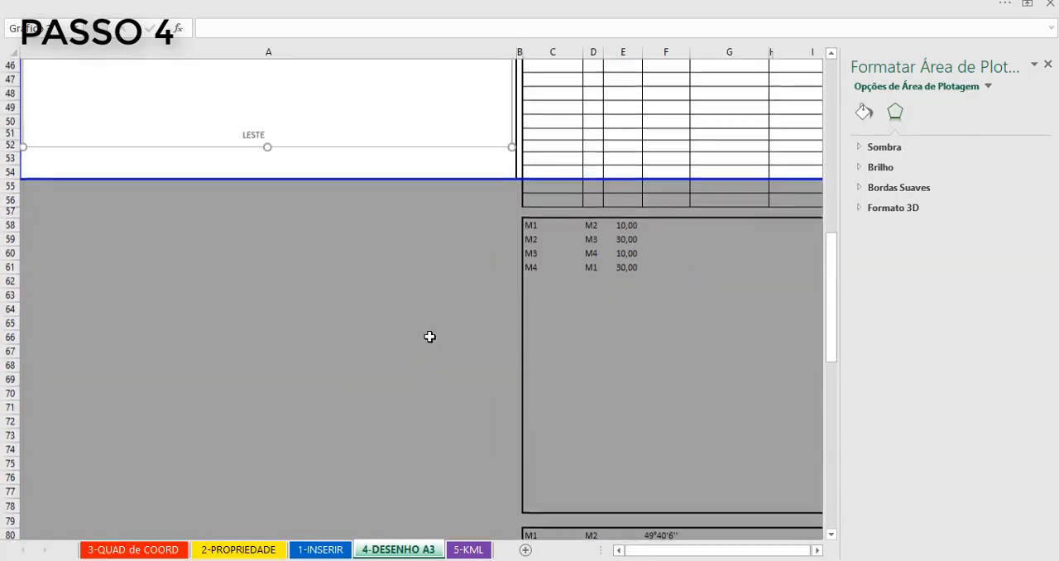
- Check where the AZIMUTE block begins in the sheet by selecting row 80's cell in column A
scroll(426, 356, "down", 7)
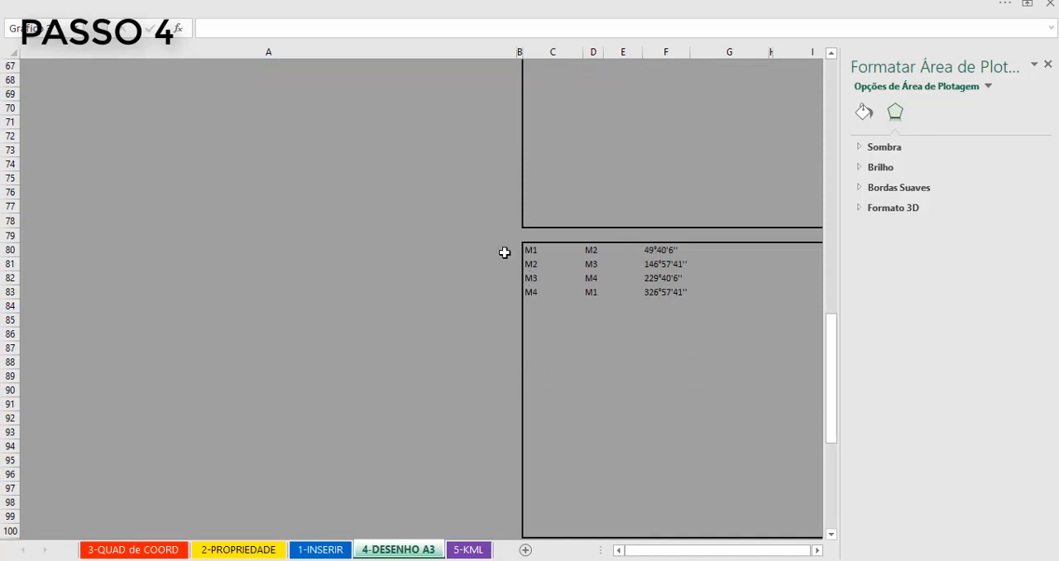
scroll(496, 409, "up", 18)
scroll(482, 423, "down", 12)
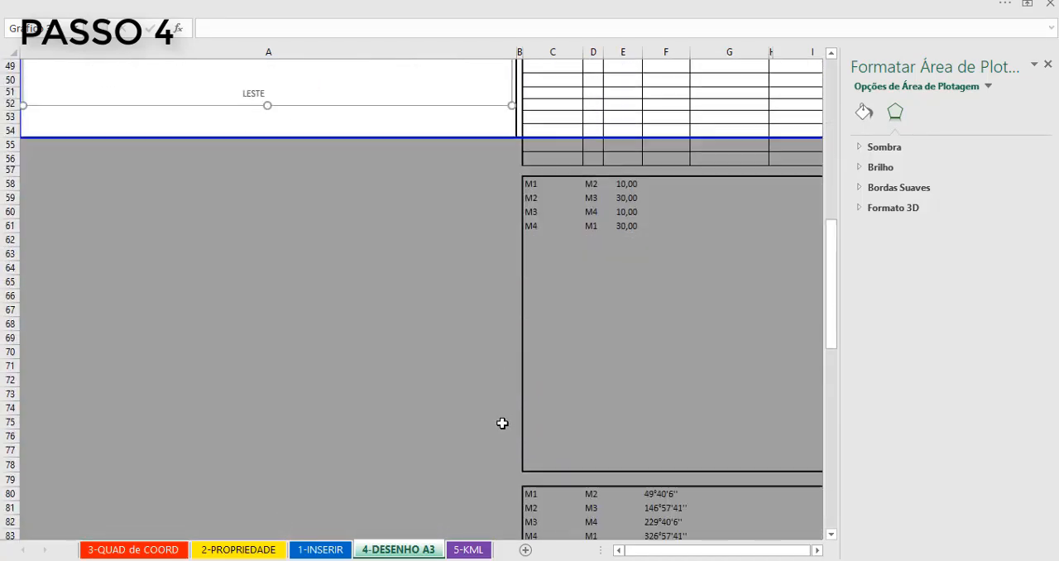
scroll(502, 422, "down", 4)
left_click(508, 335)
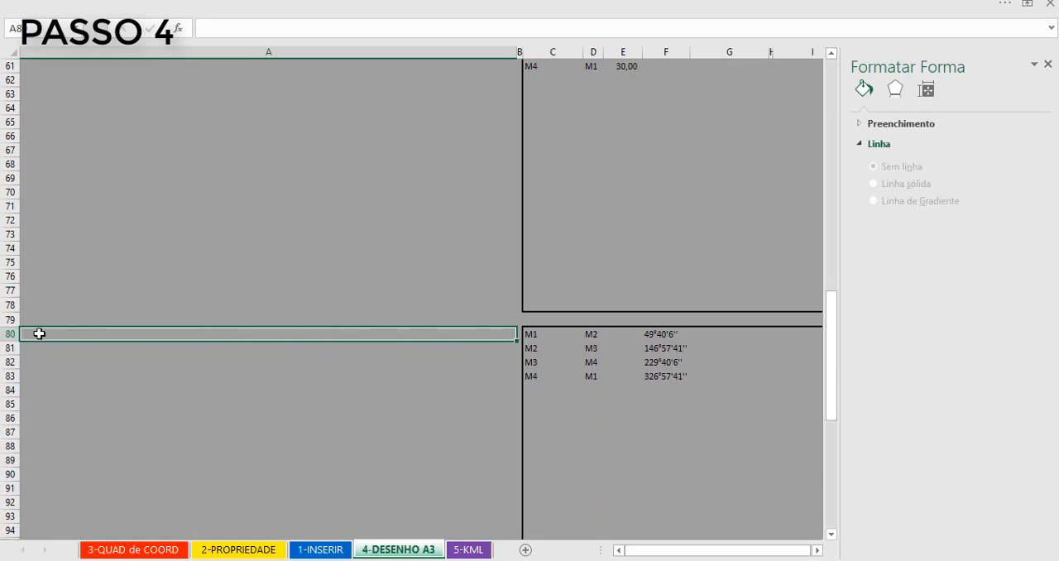
- Move the 49°40'6'' azimuth label from vertex M1 to the middle of side M1–M2, above the 10,00 distance label
scroll(328, 333, "up", 15)
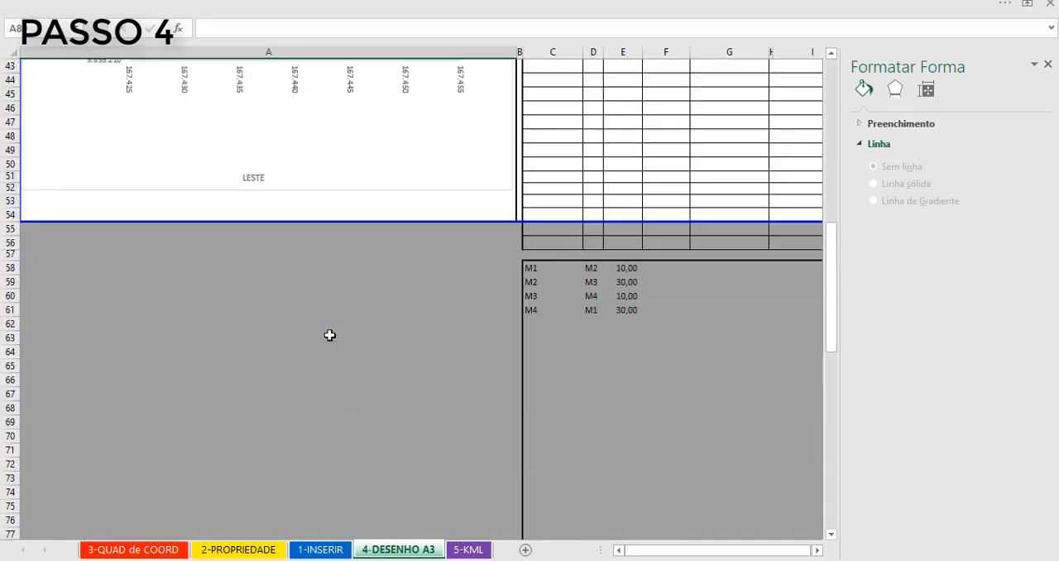
scroll(329, 341, "up", 3)
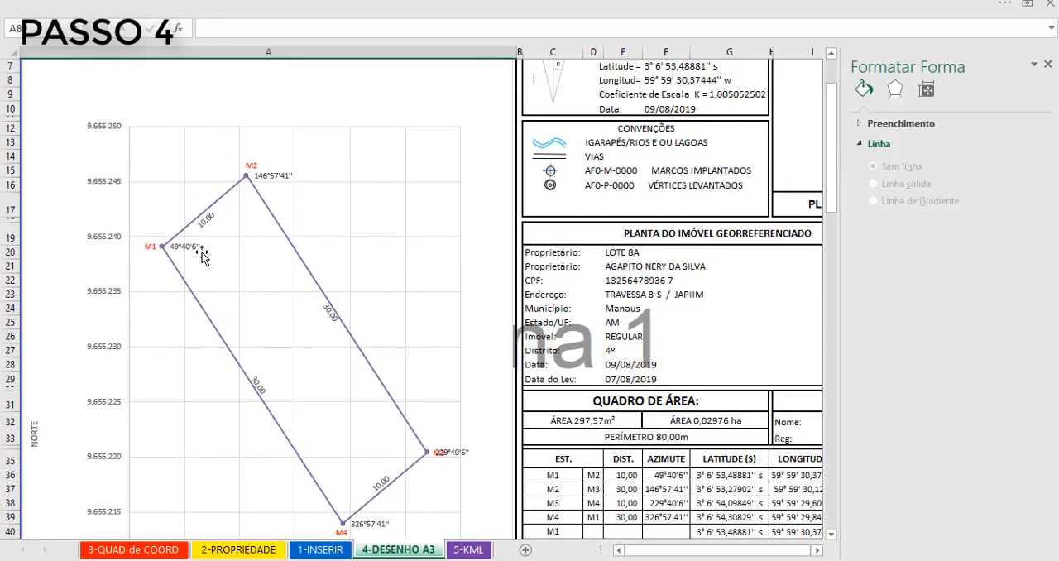
left_click(195, 250)
left_click(197, 249)
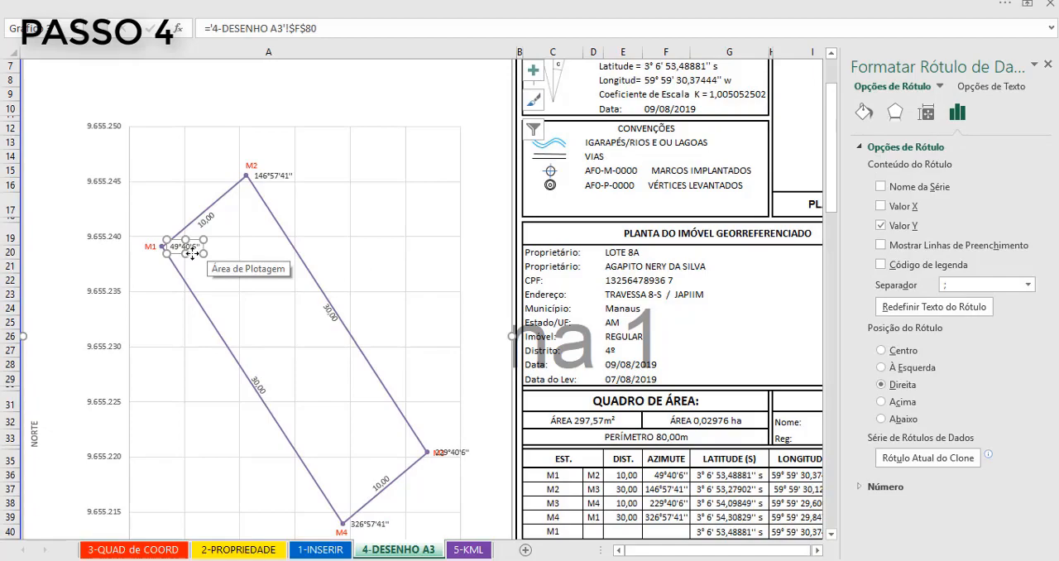
left_click(192, 248)
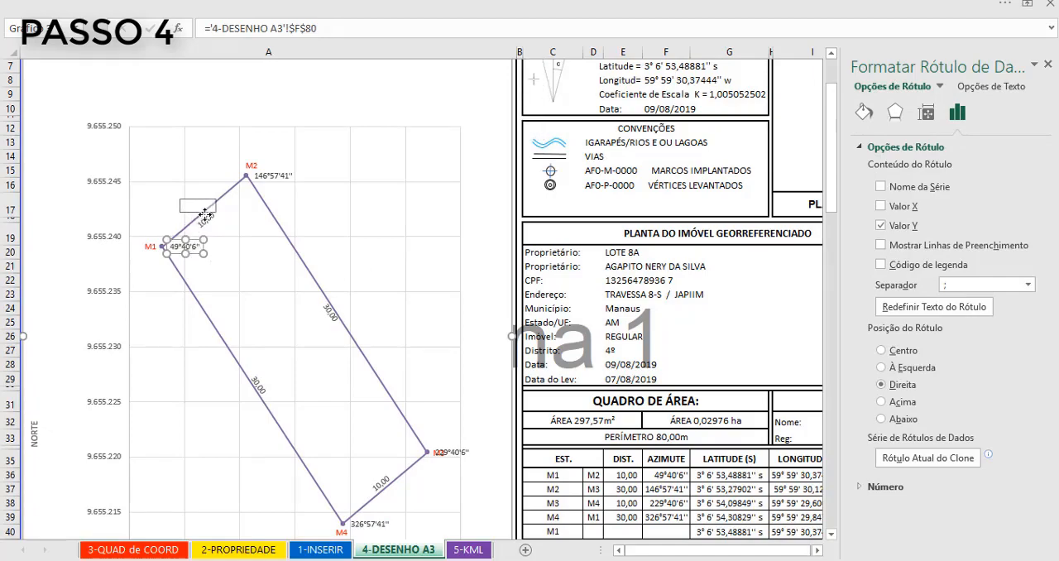
left_click_drag(193, 247, 202, 215)
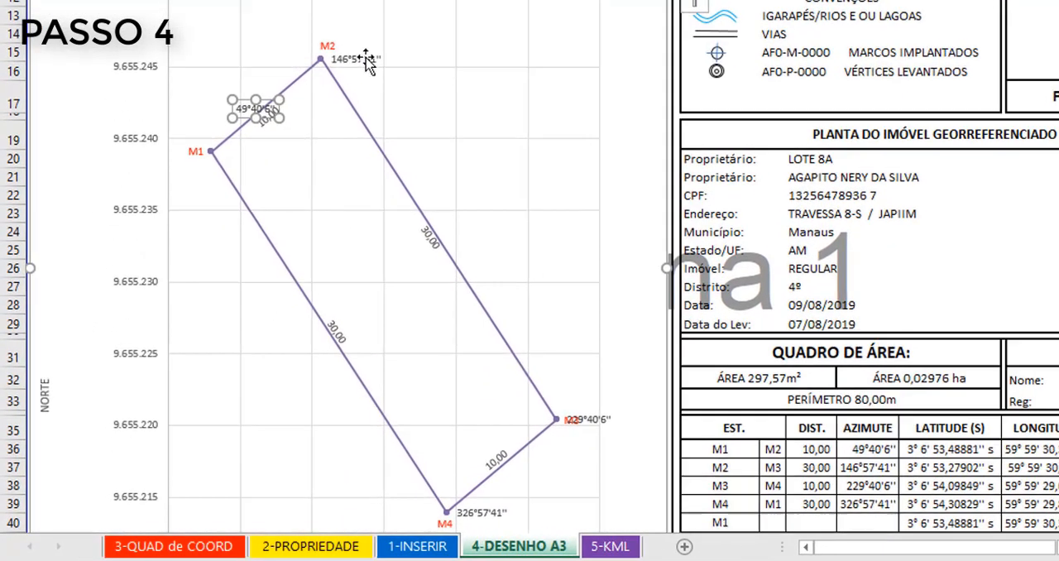
- Open the formatting options for the 49°40'6'' azimuth label on side M1–M2
left_click(282, 178)
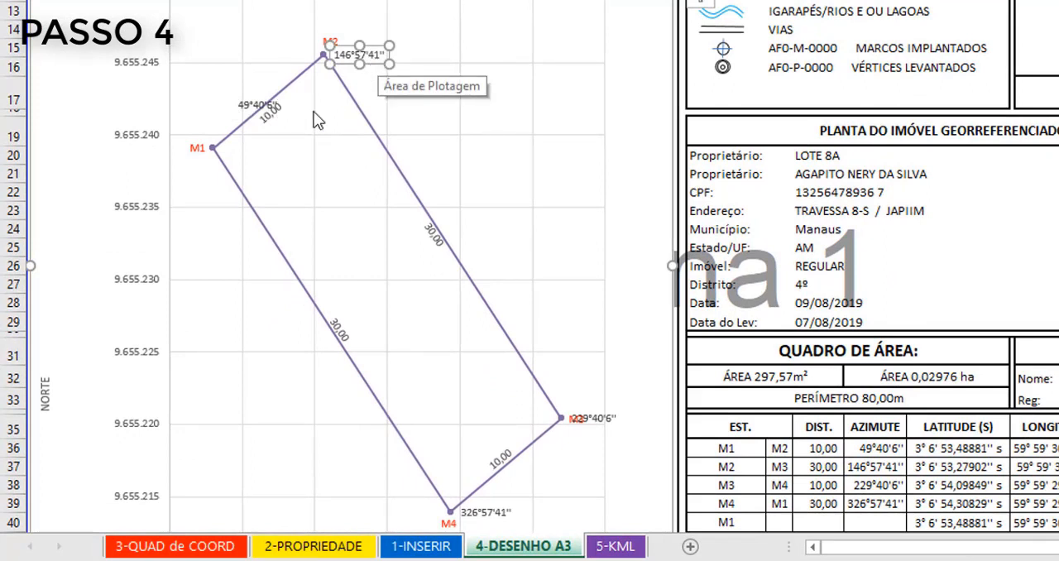
left_click(254, 103)
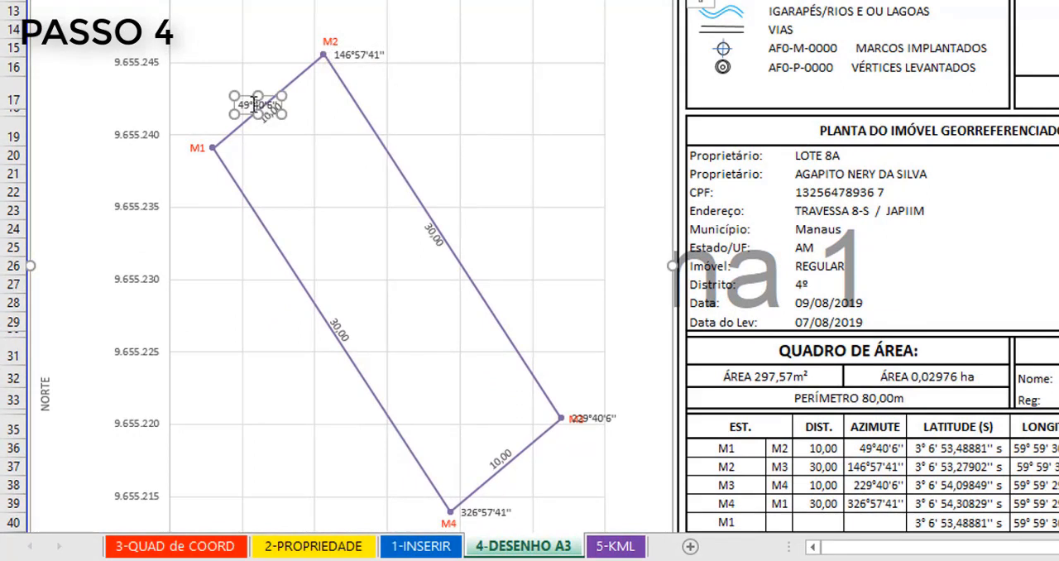
right_click(254, 103)
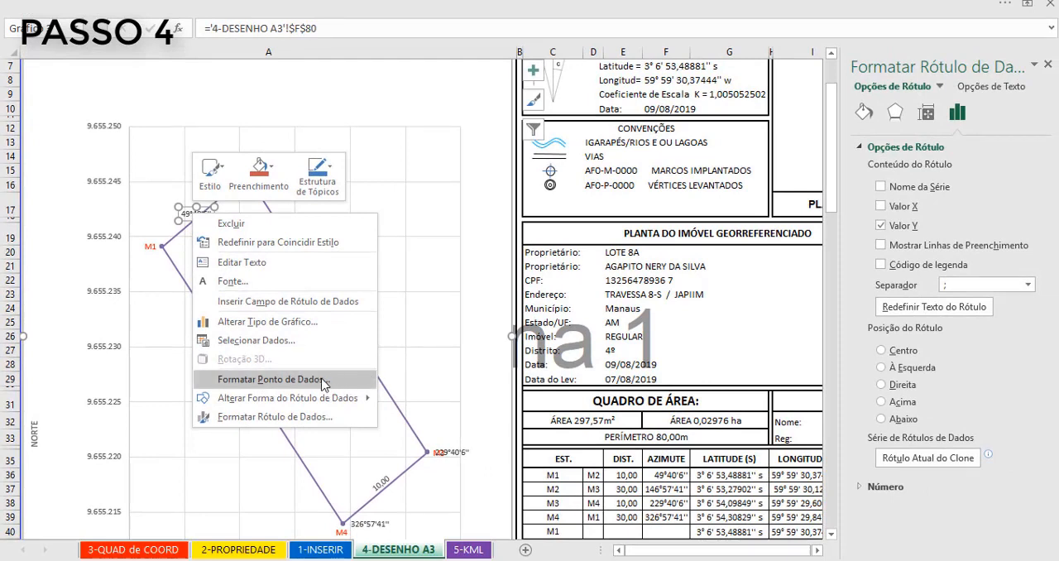
left_click(322, 379)
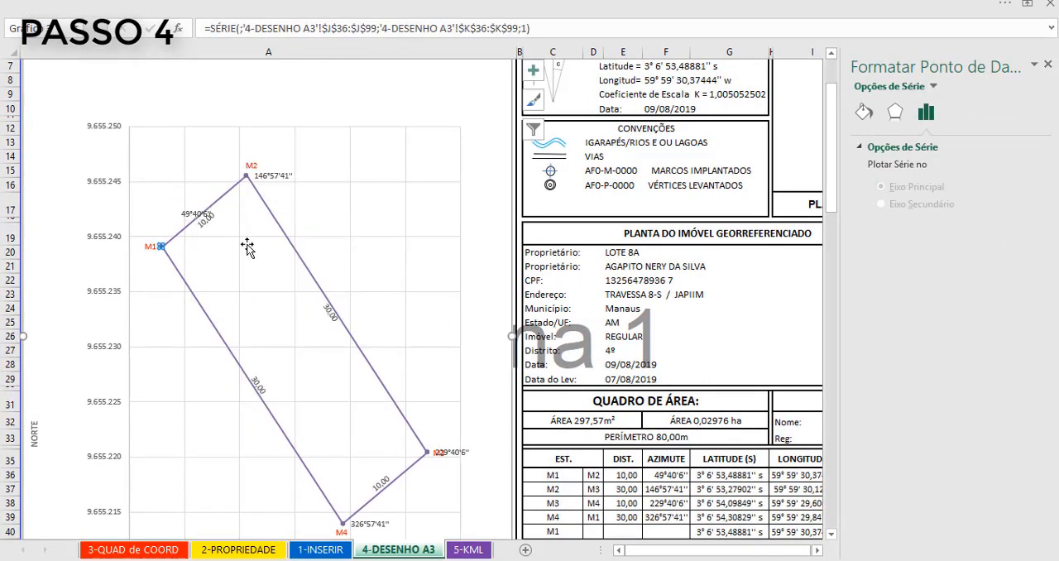
left_click(189, 214)
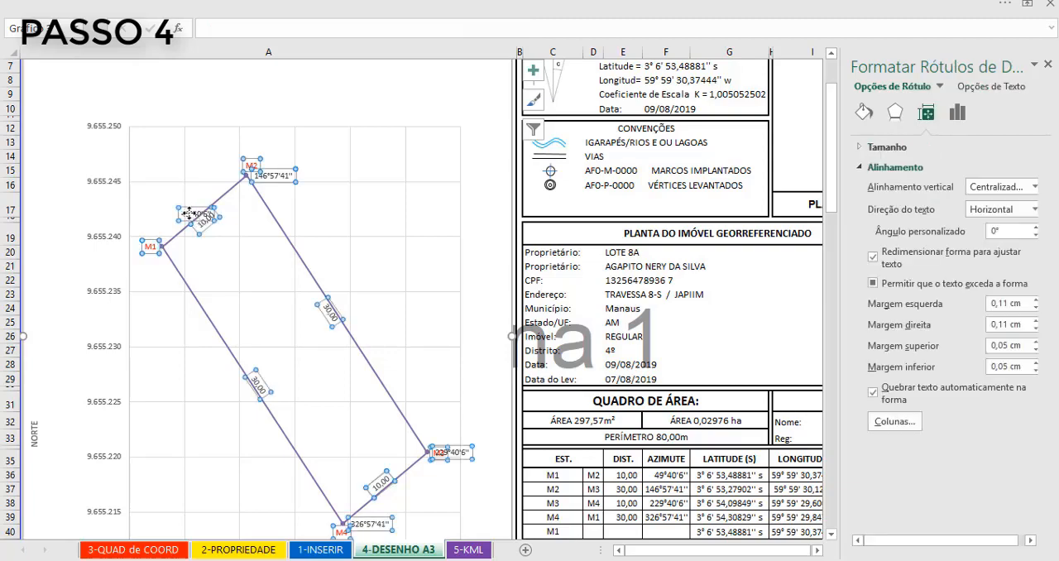
left_click(189, 213)
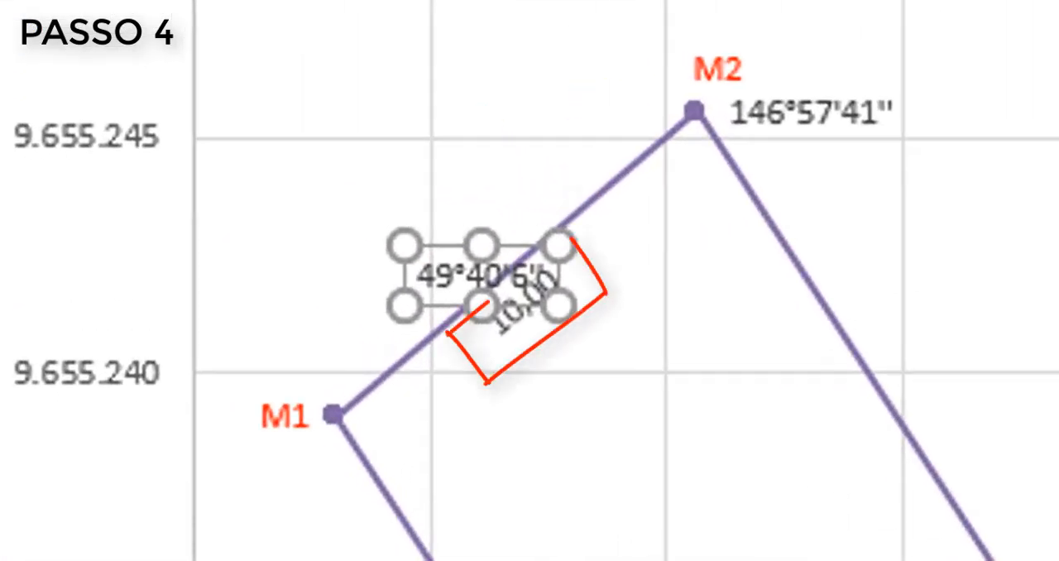
- Copy the -40° custom angle of side M1–M2's 10,00 distance label to the 49°40'6'' azimuth label
left_click(670, 372)
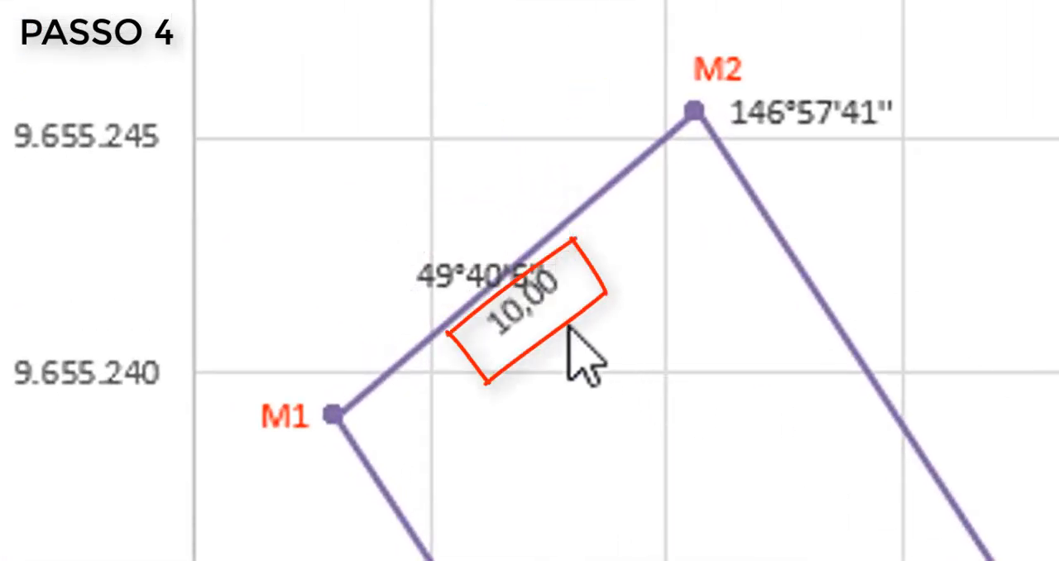
left_click(512, 311)
left_click(528, 342)
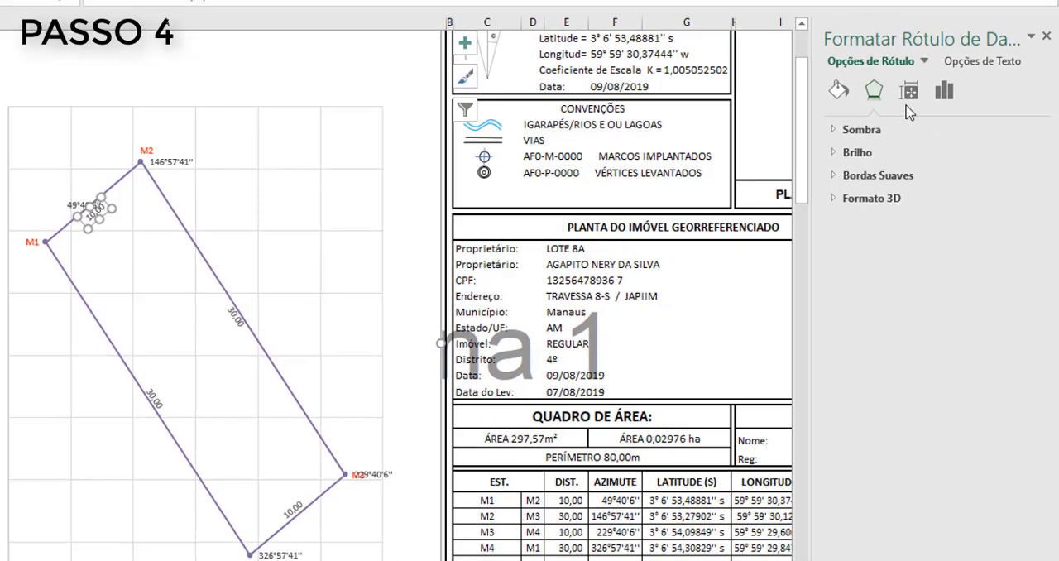
left_click(908, 92)
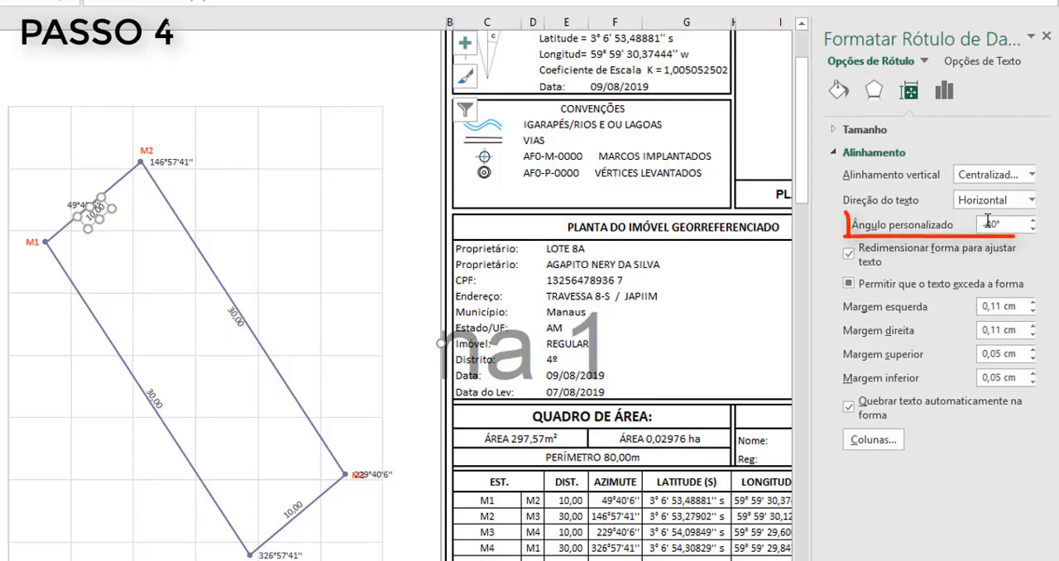
left_click_drag(1003, 224, 983, 225)
key("ctrl+c")
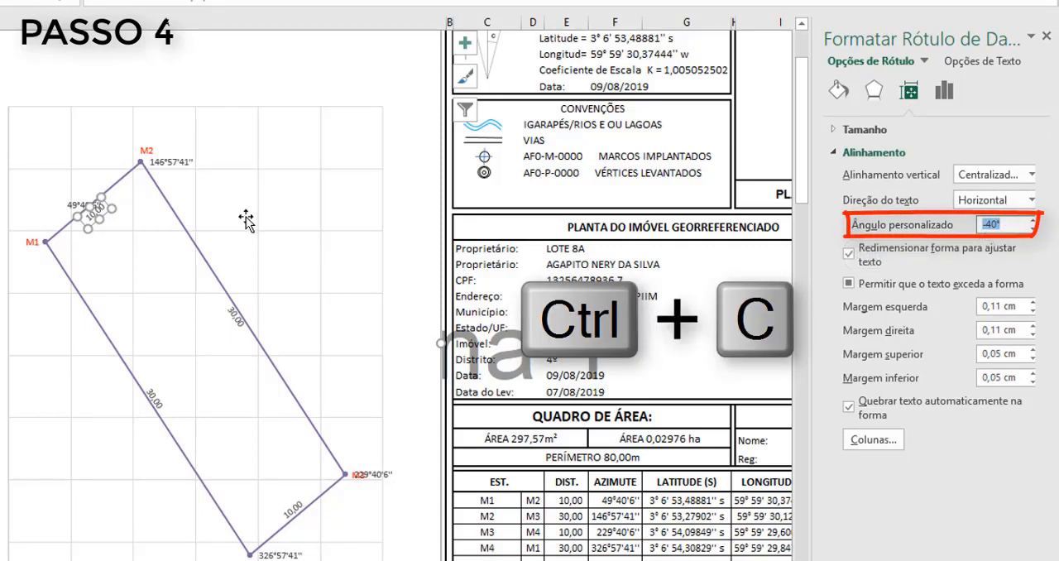
left_click(74, 205)
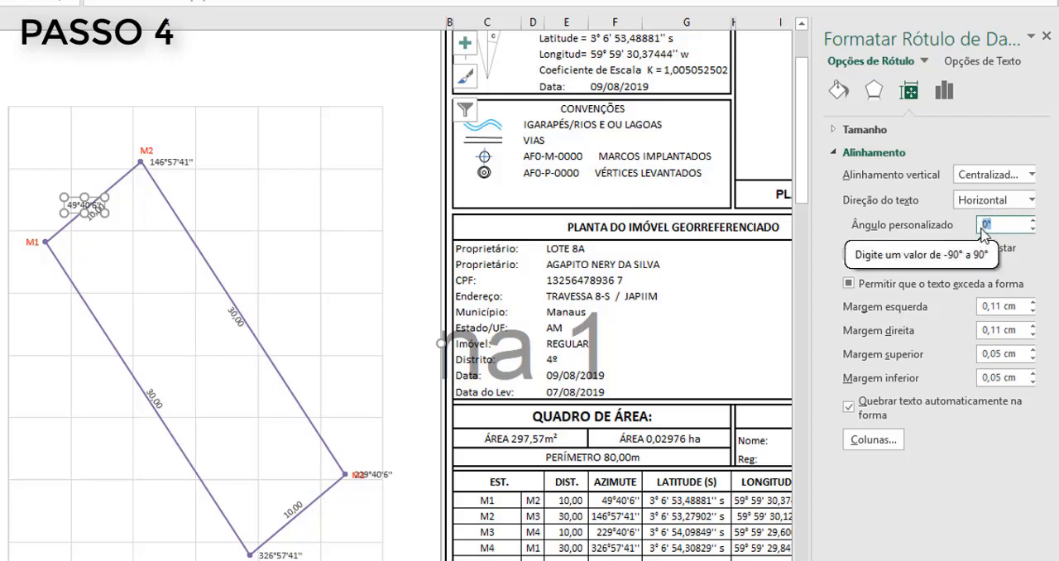
key("ctrl+v")
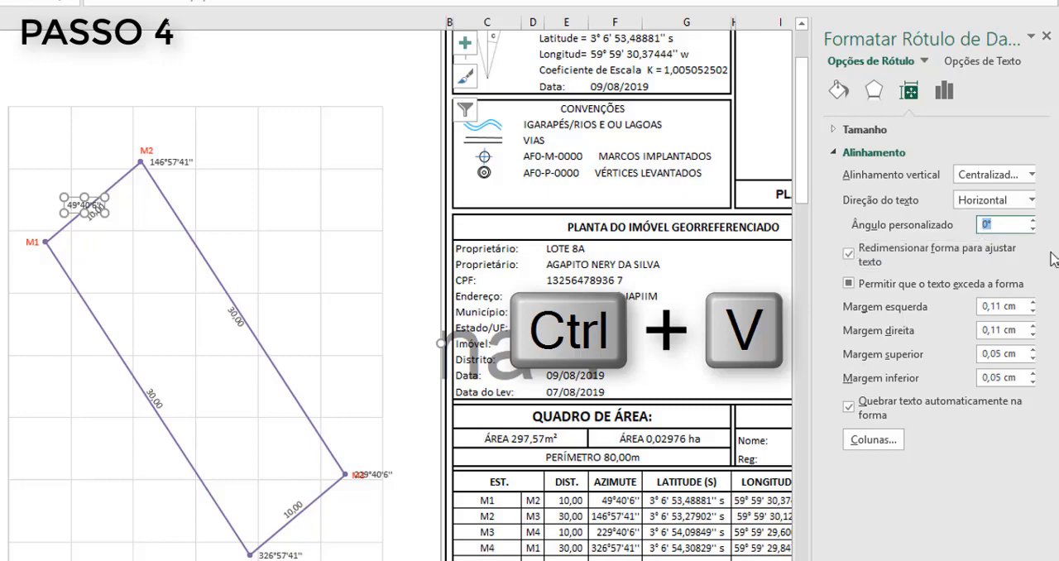
key("ctrl+v")
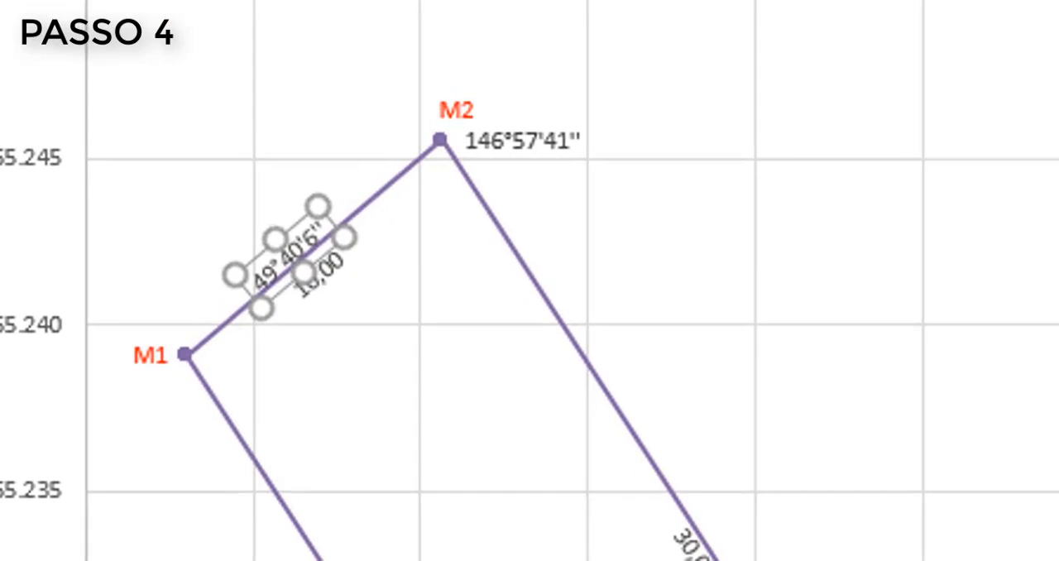
- Move the 146°57'41'', 229°40'6'' and 326°57'41'' azimuth labels to the middles of sides M2–M3, M3–M4 and M4–M1
left_click(534, 159)
left_click_drag(552, 165, 736, 554)
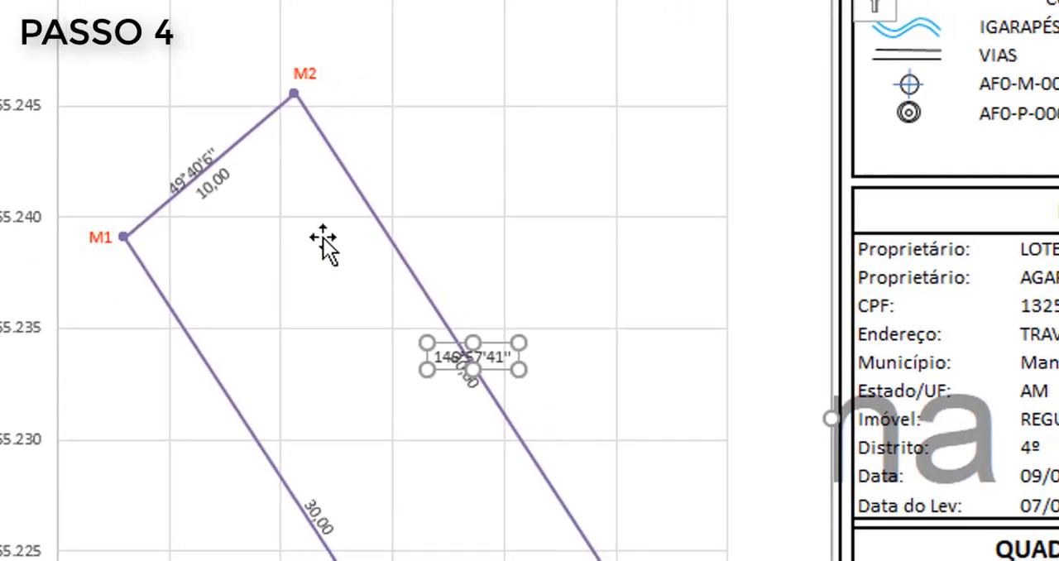
left_click(206, 161)
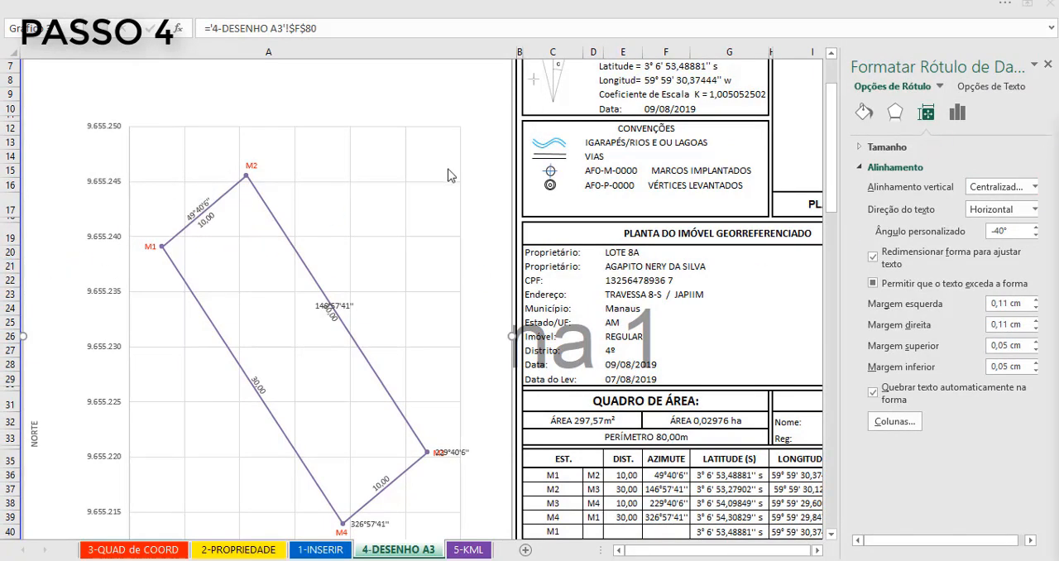
left_click(448, 170)
left_click(463, 451)
left_click_drag(463, 452, 393, 479)
left_click_drag(370, 518, 251, 383)
- Give the 146°57'41'' and 229°40'6'' azimuth labels their neighbouring distance labels' custom angles, 56° and -39°
left_click(331, 308)
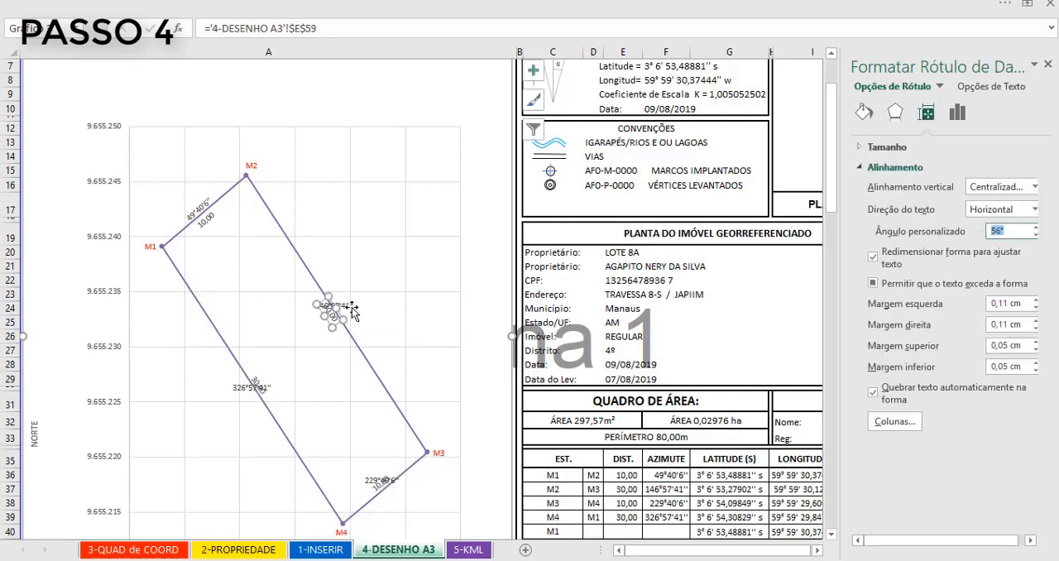
key("Return")
left_click(385, 484)
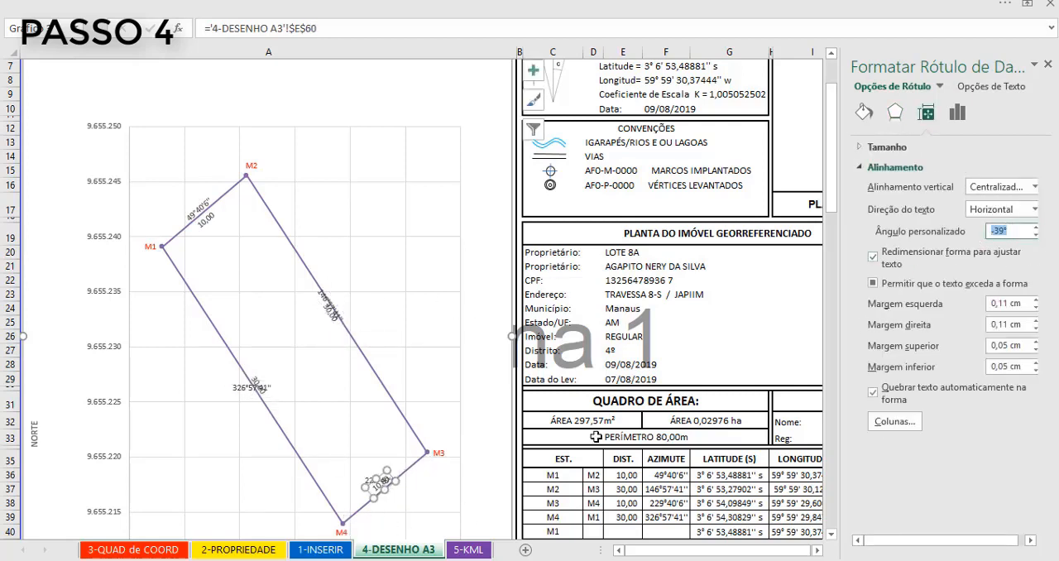
left_click(369, 481)
key("ctrl+v")
- Copy the custom angle of side M4–M1's 30,00 distance label to the 326°57'41'' azimuth label
left_click_drag(1011, 231, 971, 234)
left_click(257, 378)
key("ctrl+c")
left_click(266, 388)
key("ctrl+v")
- Nudge the azimuth labels just outside the parcel, opposite their distance labels, and fine-tune the 10,00 label on side M1–M2
left_click(349, 297)
left_click_drag(331, 297, 338, 291)
left_click_drag(395, 483, 404, 496)
left_click_drag(244, 402, 248, 410)
left_click(208, 223)
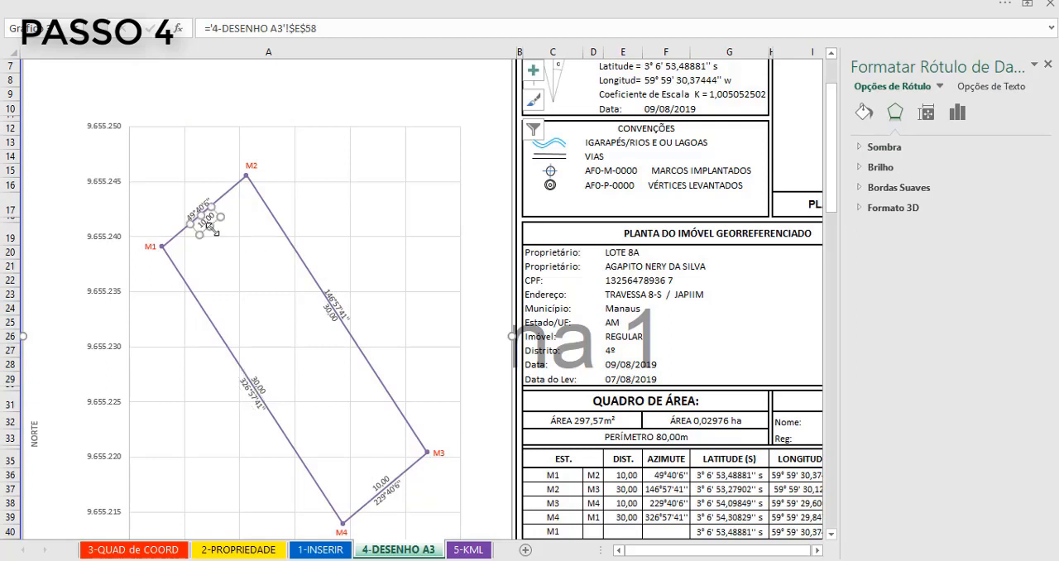
left_click_drag(215, 217, 214, 217)
left_click(460, 216)
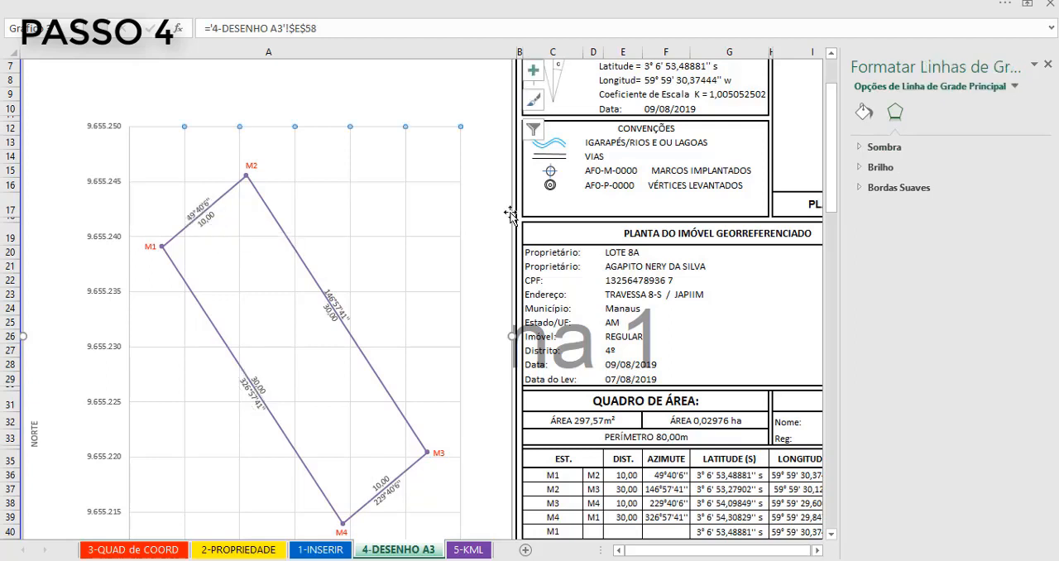
key("Escape")
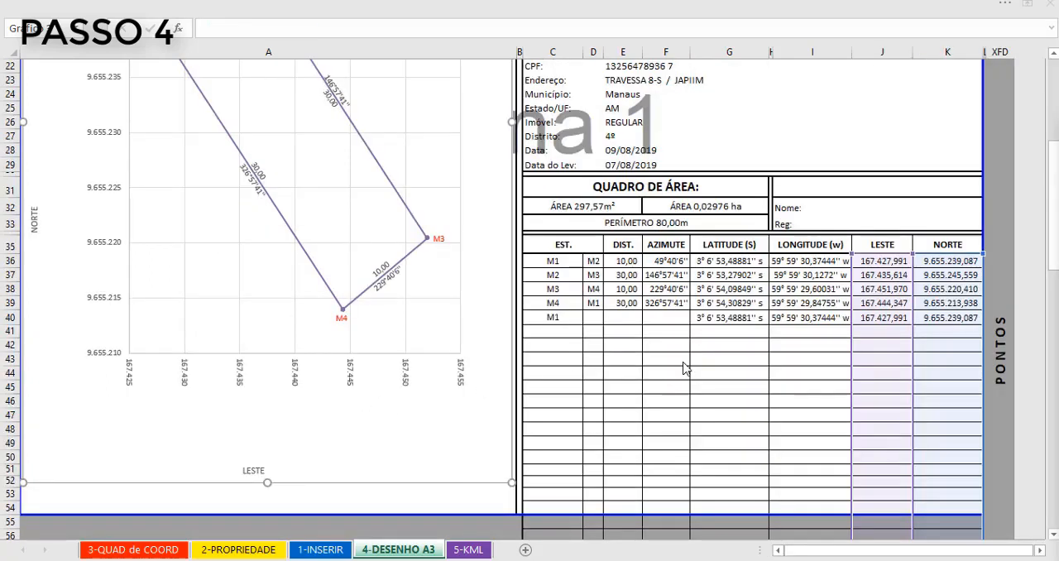
- Extend the chart's LESTE and NORTE source ranges down to row 121 over the CONFRONTANTES block to add the neighbour labels
left_click(397, 335)
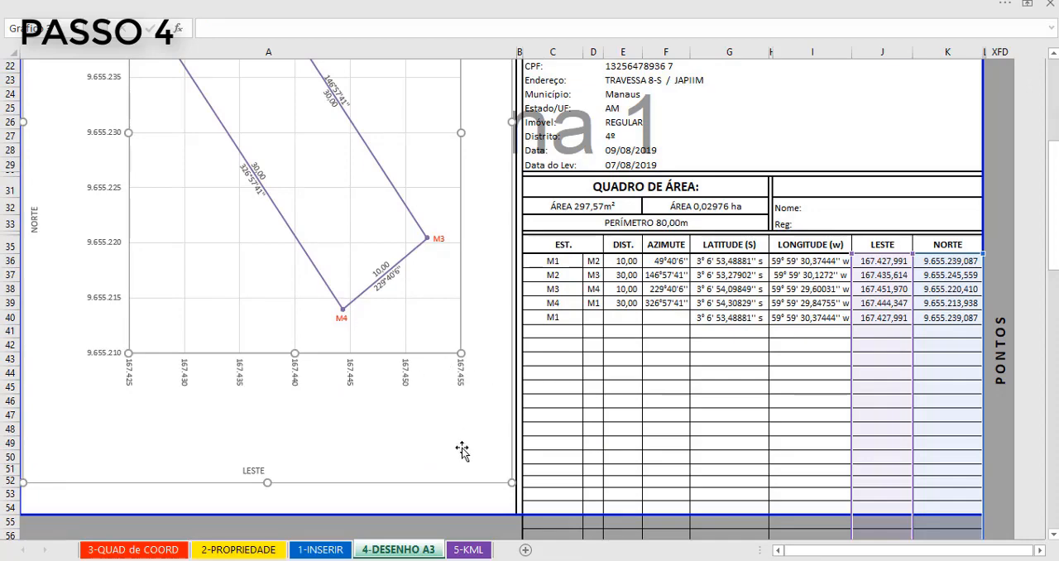
scroll(462, 449, "down", 1)
scroll(653, 392, "down", 5)
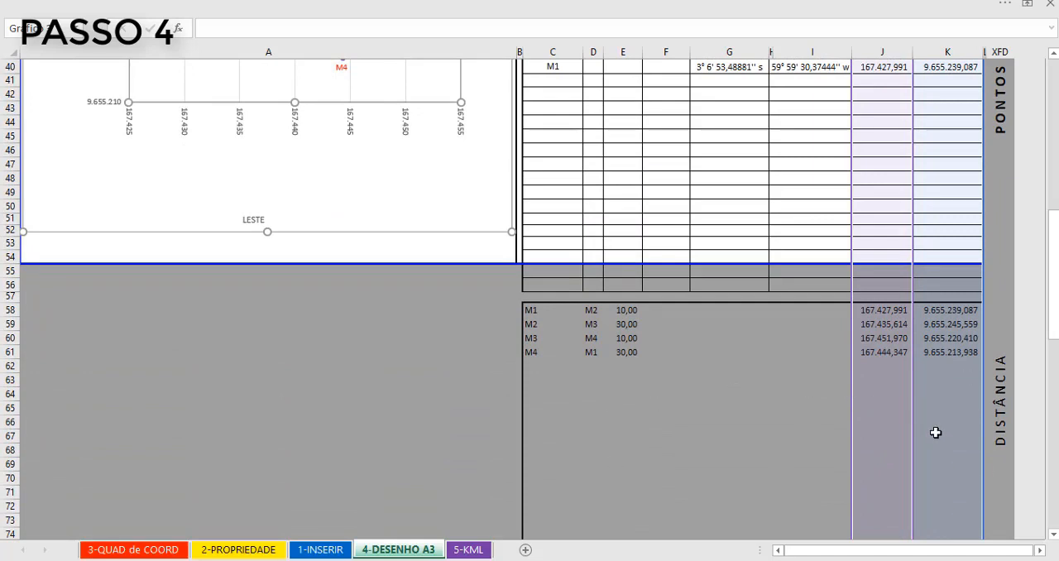
scroll(795, 426, "down", 12)
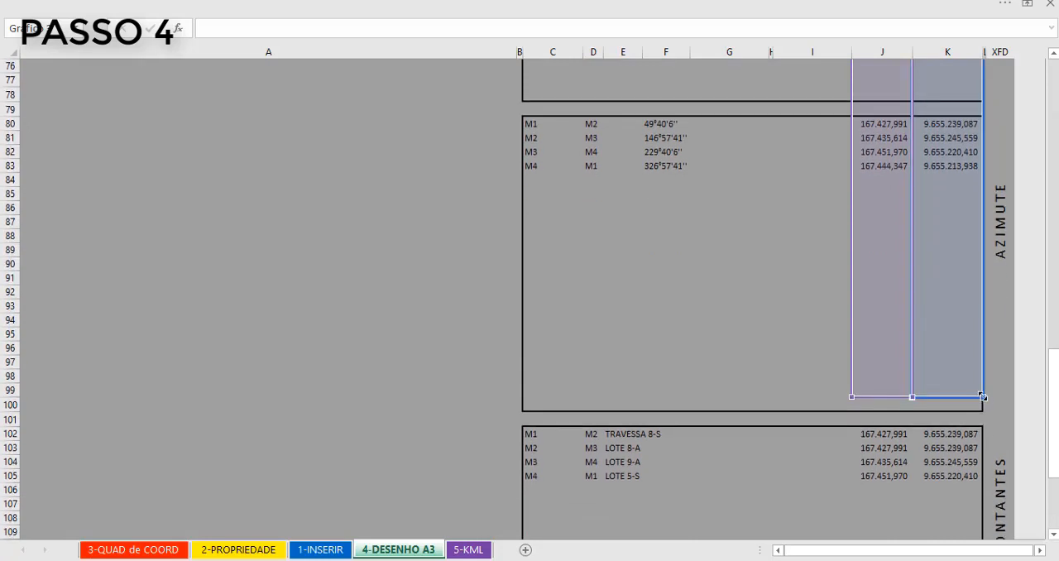
left_click_drag(983, 397, 983, 483)
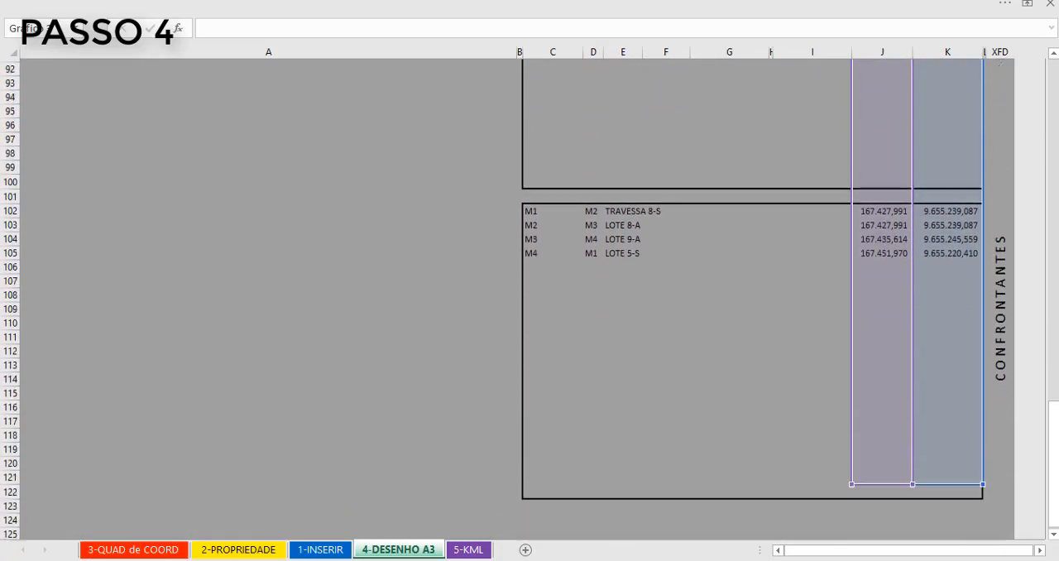
scroll(538, 434, "up", 6)
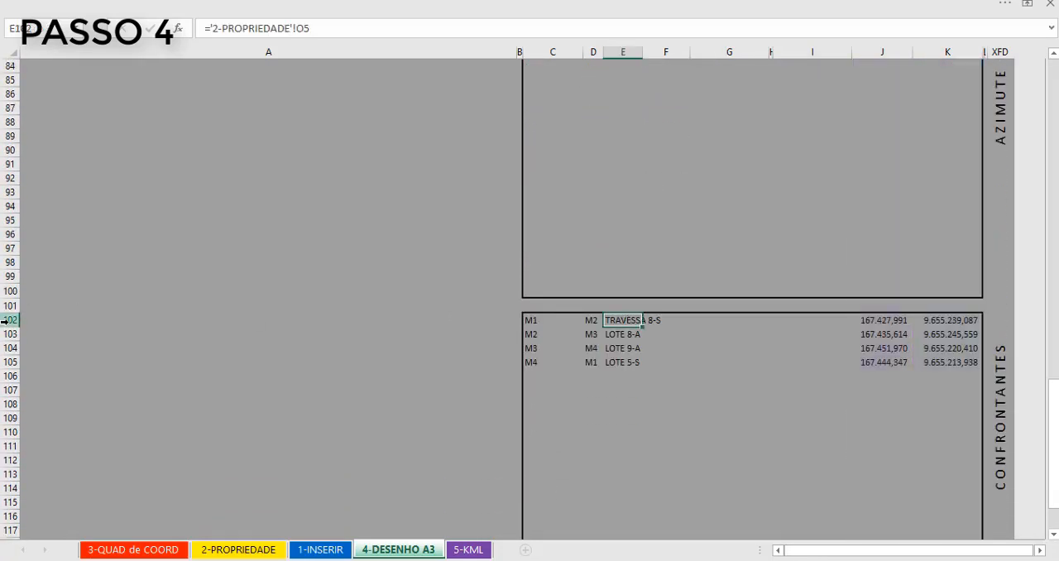
scroll(610, 350, "up", 5)
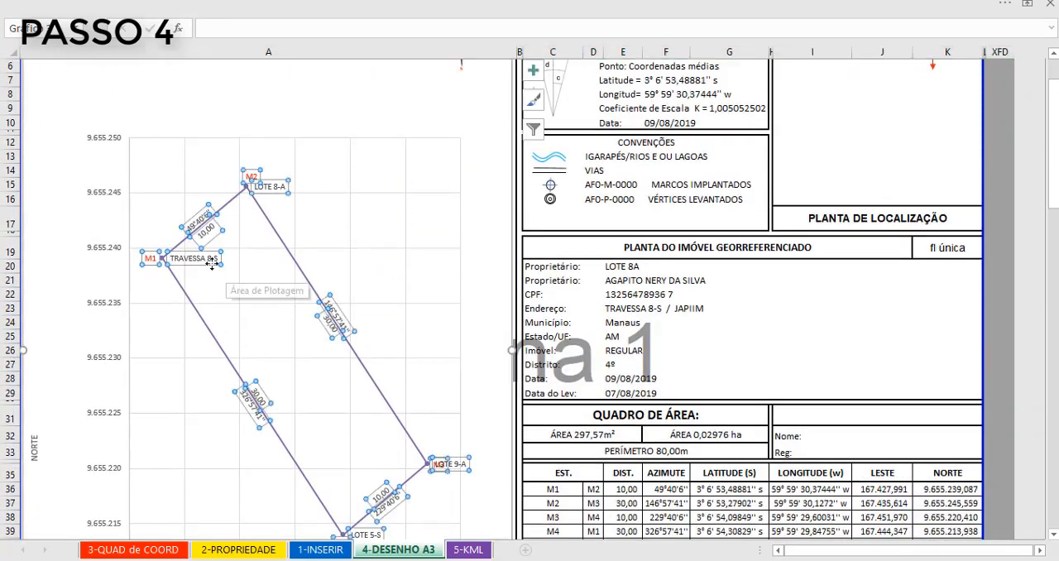
- Move the TRAVESSA 8-S, LOTE 8-A, LOTE 9-A and LOTE 5-S labels outside sides M1–M2, M2–M3, M3–M4 and M4–M1 respectively
left_click_drag(212, 263, 191, 197)
left_click_drag(280, 190, 392, 306)
left_click_drag(460, 470, 435, 527)
left_click_drag(365, 534, 217, 434)
- Open the TRAVESSA 8-S label's alignment options and rotate it counter-clockwise to follow side M1–M2
left_click(176, 192)
right_click(190, 193)
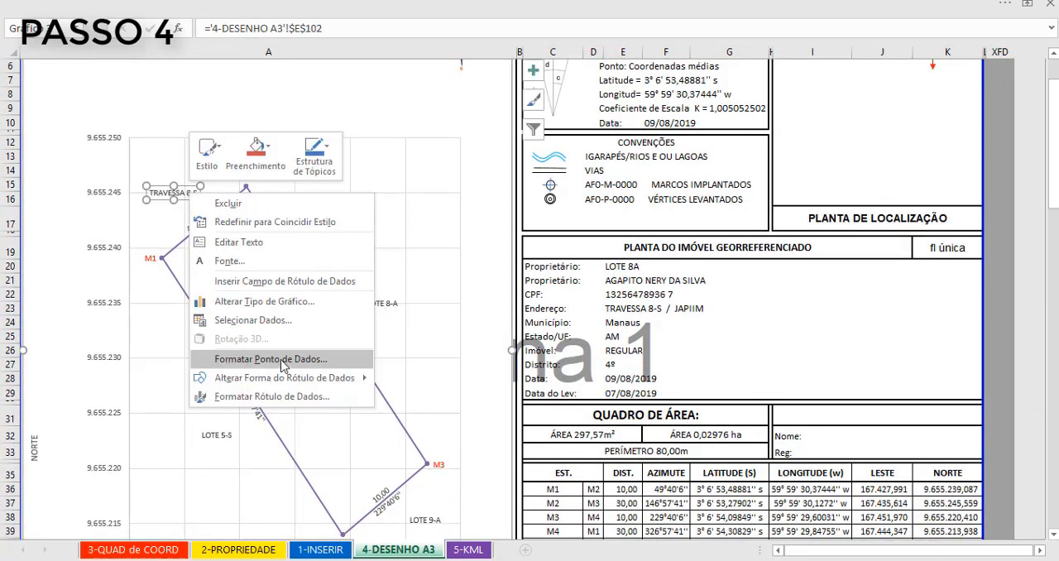
left_click(281, 361)
left_click(176, 193)
left_click(928, 113)
left_click(1008, 232)
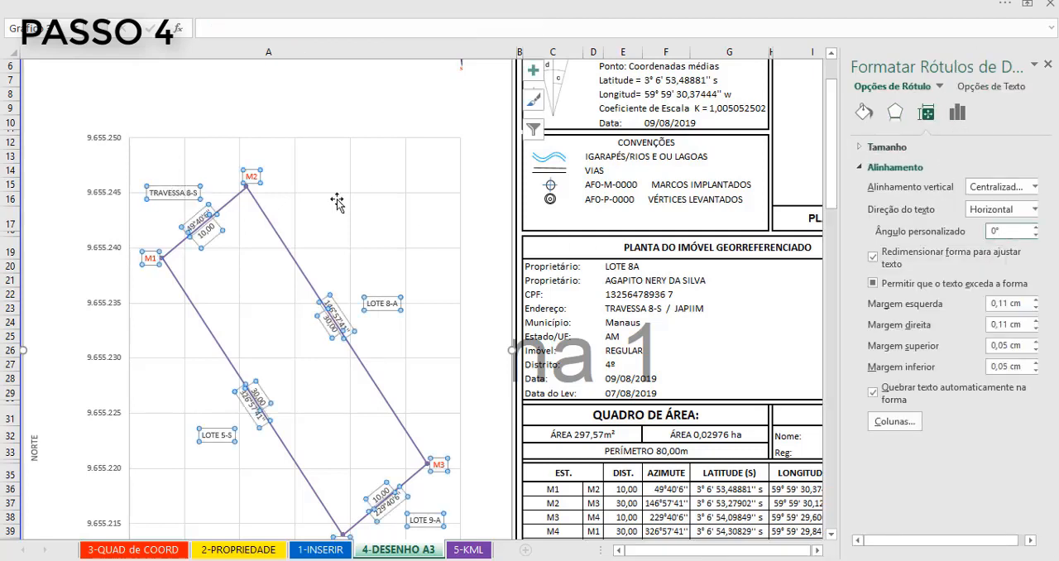
left_click(175, 194)
left_click(1005, 230)
key("Down")
key("Down")
key("Down")
key("Down")
key("Down")
key("Down")
key("Down")
key("Down")
key("Down")
key("Down")
key("Down")
key("Down")
key("Down")
key("Down")
key("Down")
key("Down")
key("Down")
key("Down")
key("Down")
key("Down")
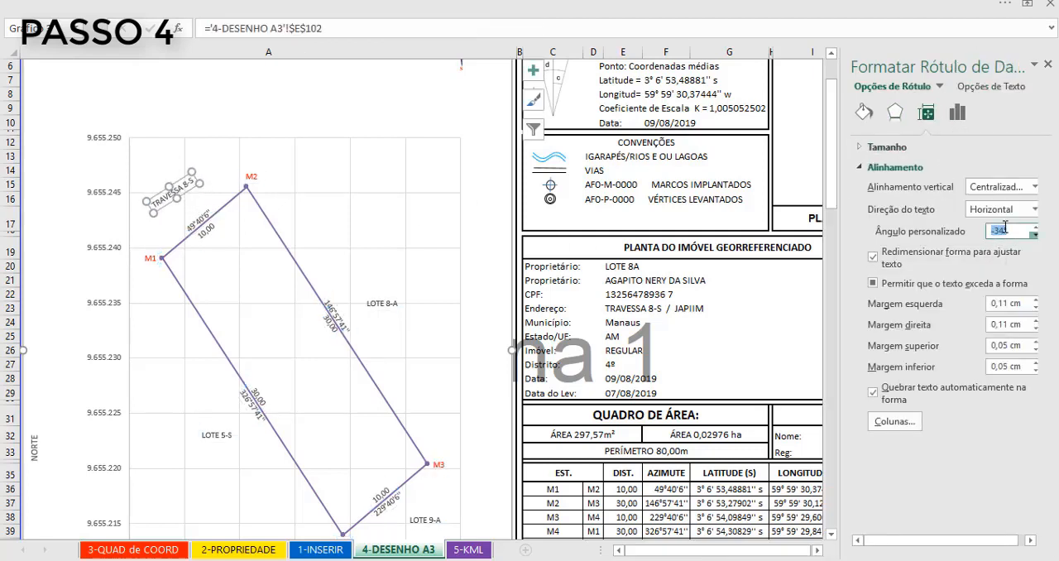
- Rotate the LOTE 8-A label clockwise with its custom angle so it follows side M2–M3
left_click(386, 304)
left_click(1005, 230)
key("Up")
key("Up")
key("Up")
key("Up")
key("Up")
key("Up")
key("Up")
key("Up")
key("Up")
key("Up")
key("Up")
key("Up")
key("Up")
key("Up")
key("Up")
key("Up")
key("Up")
key("Up")
key("Up")
key("Up")
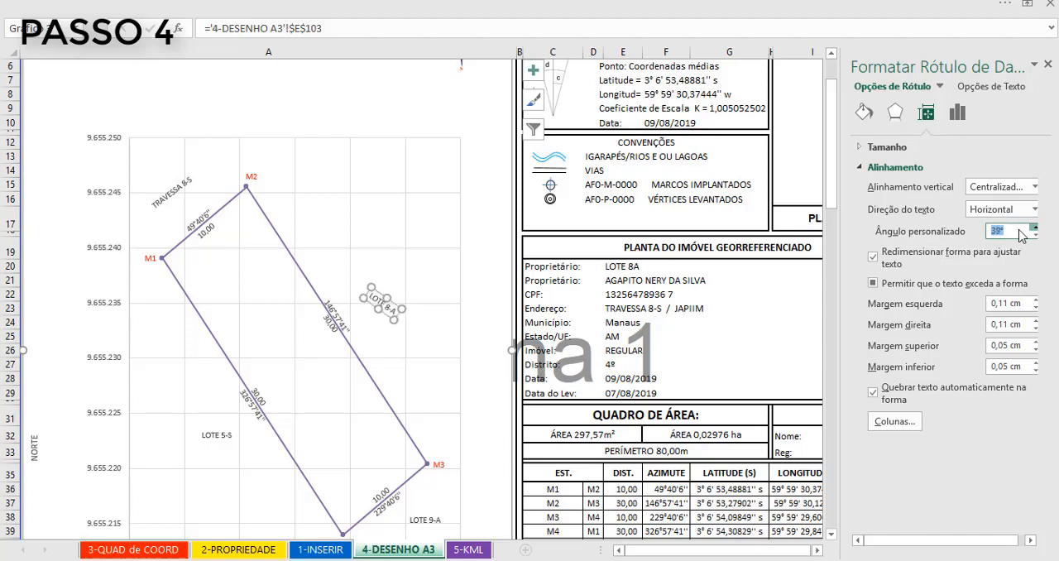
key("Up")
key("Up")
key("Up")
key("Up")
key("Up")
key("Up")
key("Up")
key("Up")
key("Up")
key("Up")
key("Up")
key("Up")
key("Up")
key("Up")
key("Up")
key("Up")
key("Up")
key("Up")
- Rotate the LOTE 9-A label counter-clockwise with its custom angle so it follows side M3–M4
left_click(425, 519)
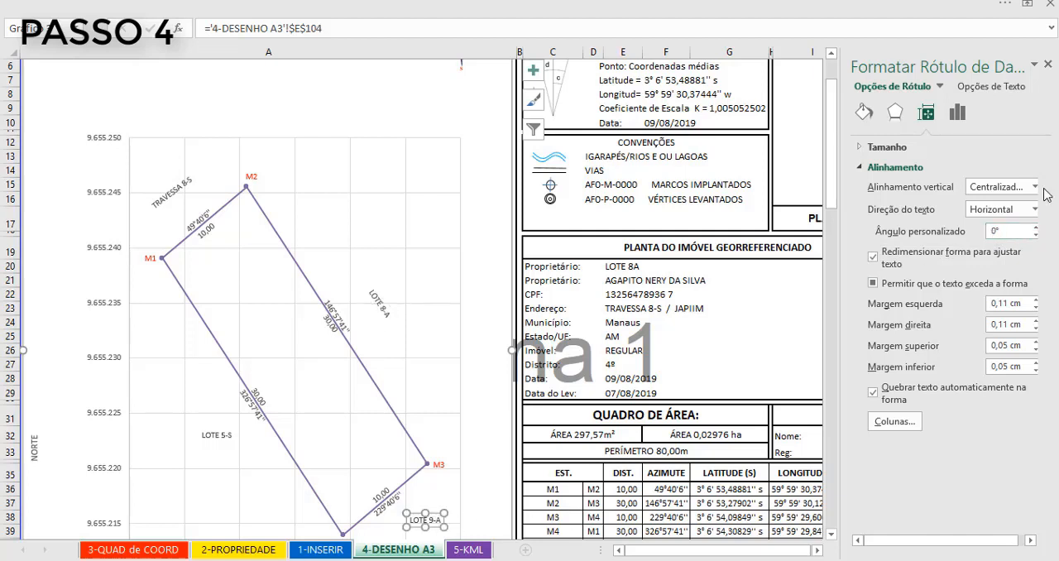
left_click(1005, 230)
key("Down")
key("Down")
key("Down")
key("Down")
key("Down")
key("Down")
key("Down")
key("Down")
key("Down")
key("Down")
key("Down")
key("Down")
key("Down")
key("Down")
key("Down")
key("Down")
key("Down")
key("Down")
key("Down")
key("Down")
- Rotate the LOTE 5-S label clockwise, adjusting its custom angle until it follows side M4–M1
left_click(217, 434)
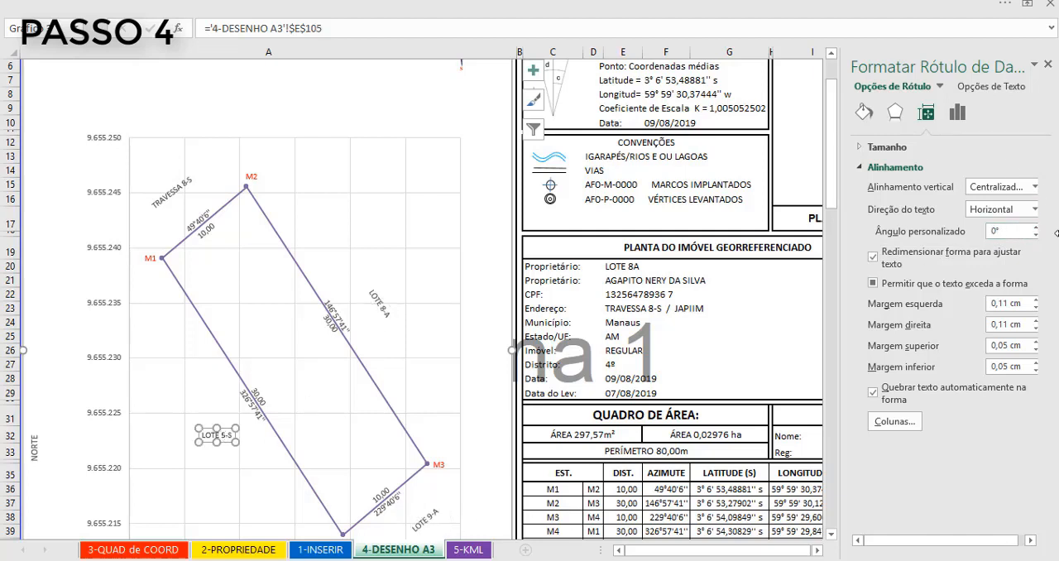
left_click(1005, 229)
key("Up")
key("Up")
key("Up")
key("Up")
key("Up")
key("Up")
key("Up")
key("Up")
key("Up")
key("Up")
key("Up")
key("Up")
key("Up")
key("Up")
key("Up")
key("Up")
key("Up")
key("Up")
key("Up")
key("Up")
key("Up")
key("Up")
key("Up")
key("Up")
key("Up")
key("Up")
key("Up")
key("Up")
key("Up")
key("Up")
key("Up")
key("Up")
key("Up")
key("Up")
key("Up")
key("Up")
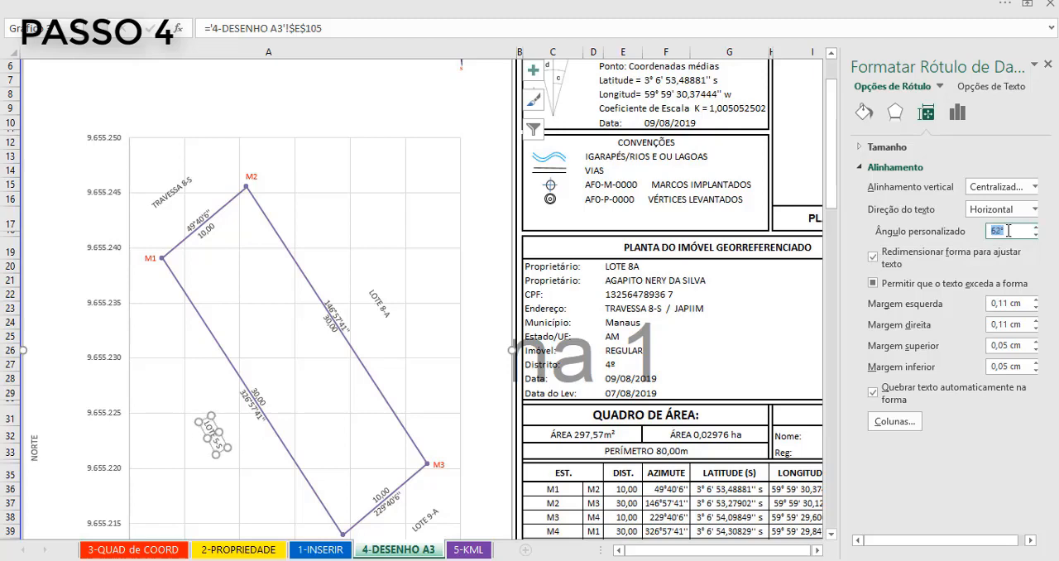
key("Down")
key("Down")
key("Down")
- Select the chart's plot area in place of the label and close the formatting pane
left_click(382, 142)
scroll(539, 438, "down", 7)
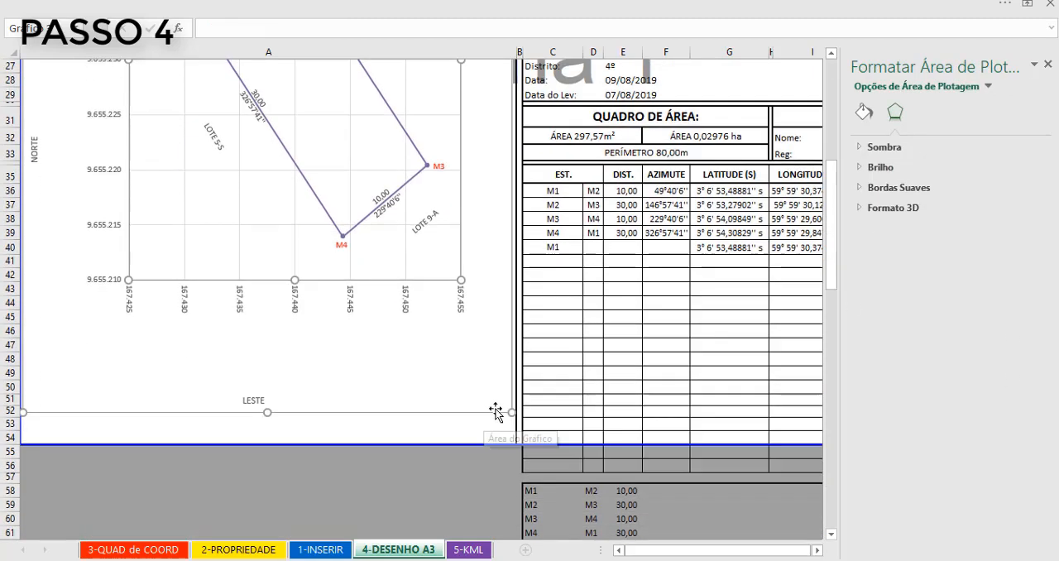
scroll(425, 278, "up", 3)
left_click(1047, 64)
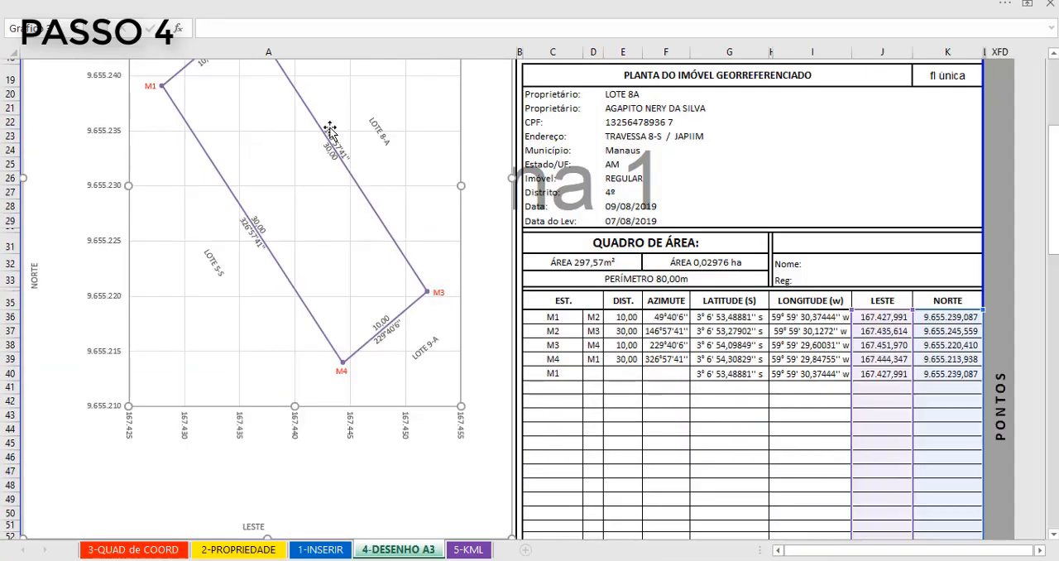
- Clear the leftover LAT and LONG values below the last M1 row (B8:C22) on the 5-KML sheet
scroll(330, 131, "up", 4)
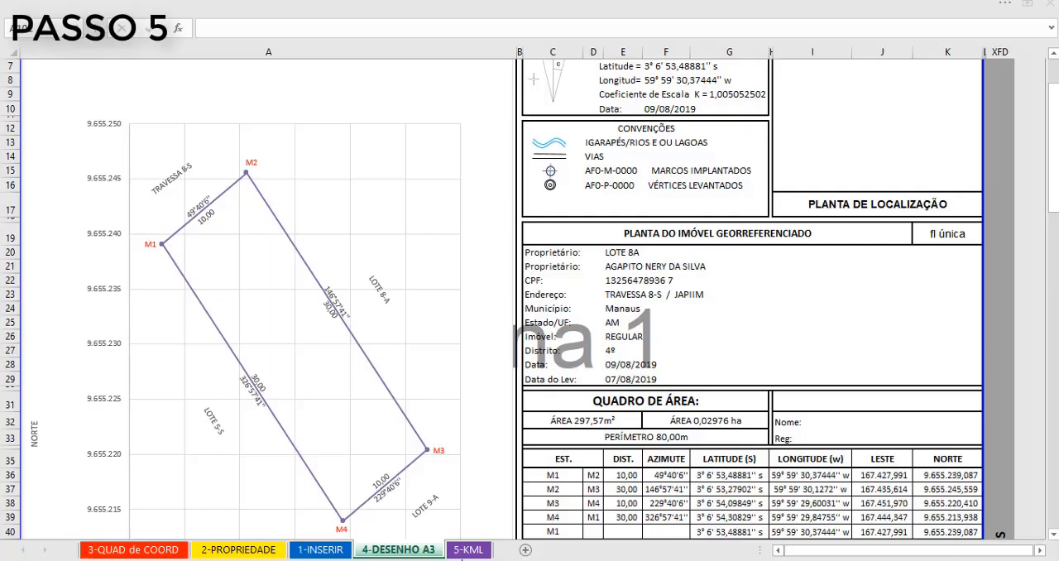
left_click(468, 550)
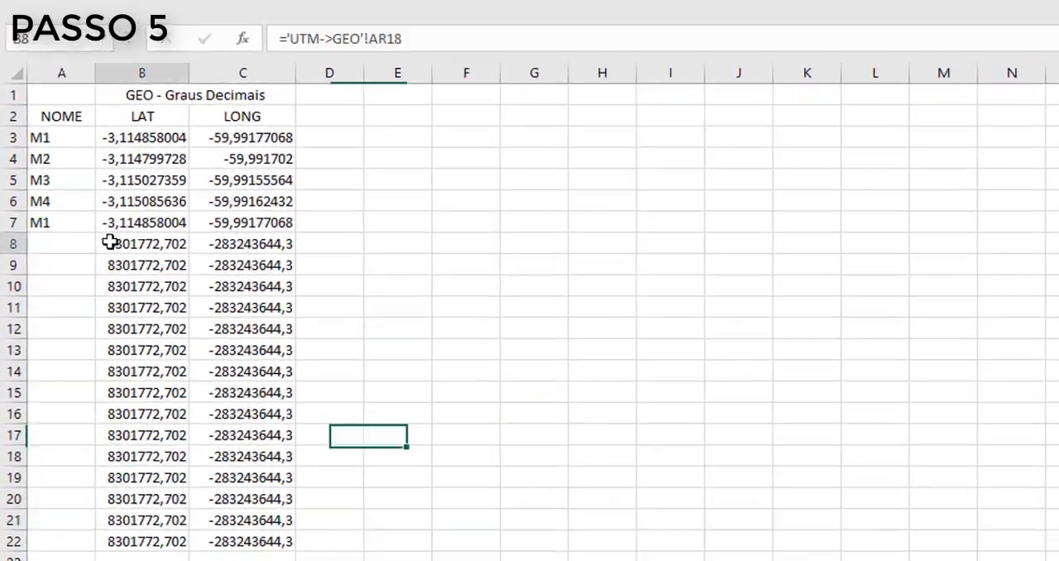
left_click_drag(79, 175, 195, 378)
left_click_drag(265, 517, 273, 540)
key("Delete")
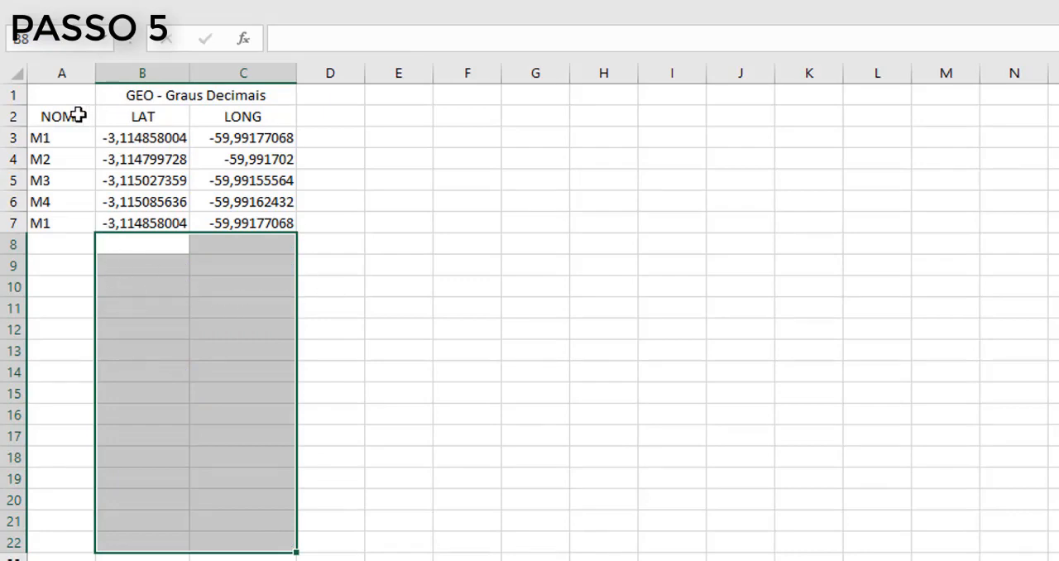
- Copy the NOME, LAT and LONG table into a blank Notepad document and replace all decimal commas with periods
left_click_drag(78, 113, 170, 165)
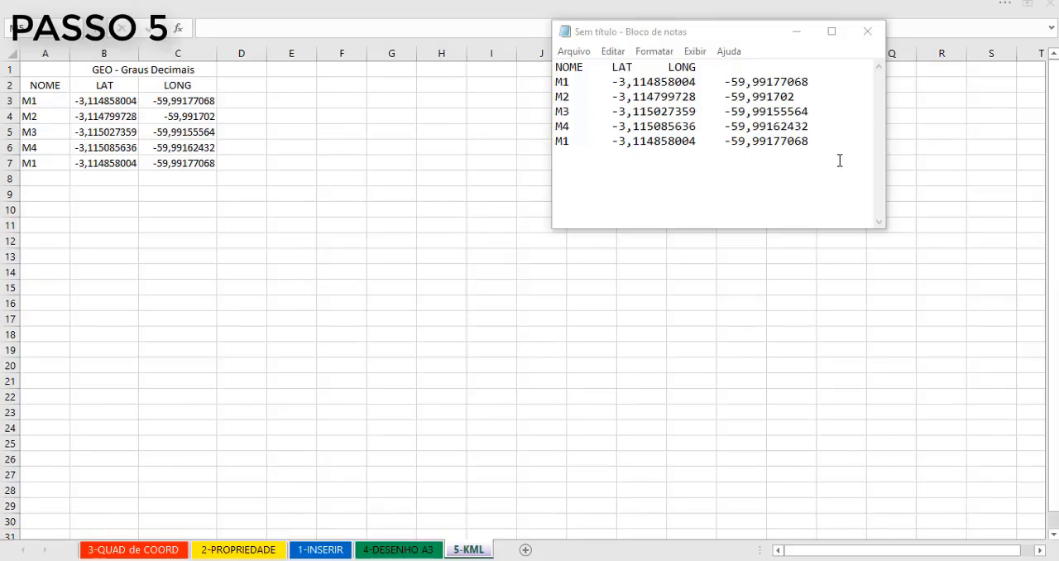
left_click(611, 51)
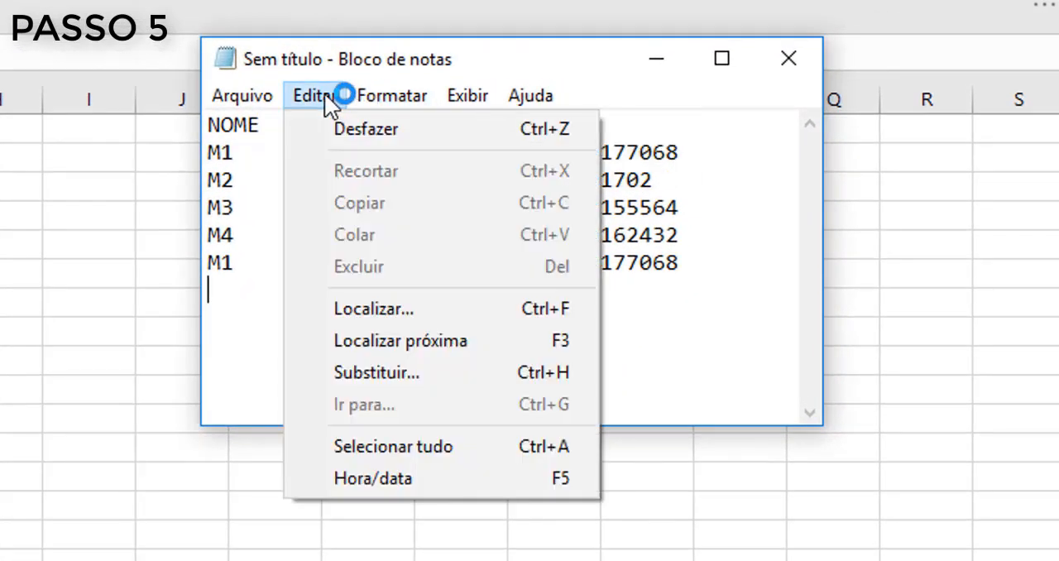
left_click(372, 372)
left_click_drag(509, 241, 501, 406)
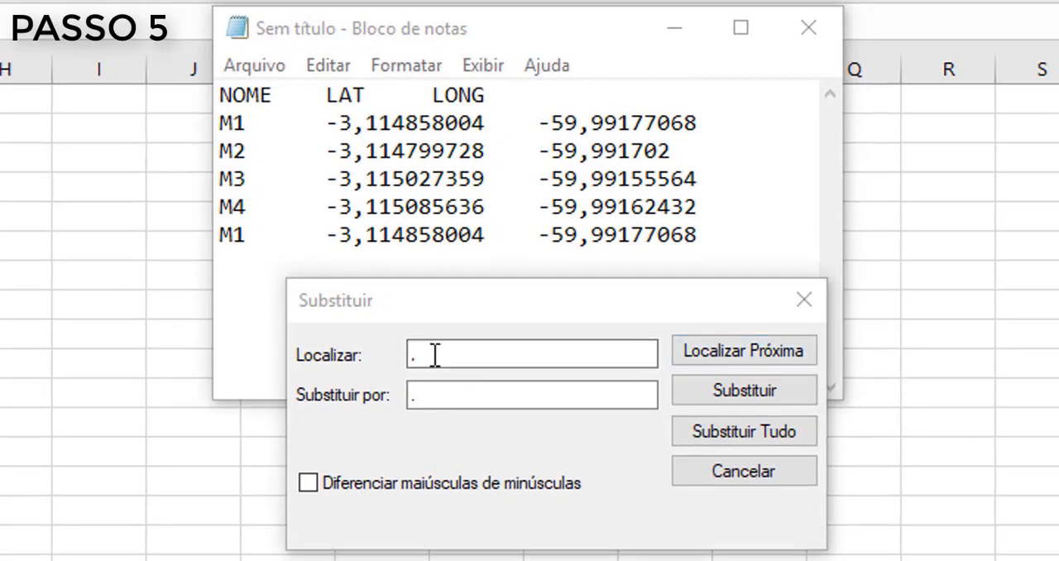
left_click(562, 270)
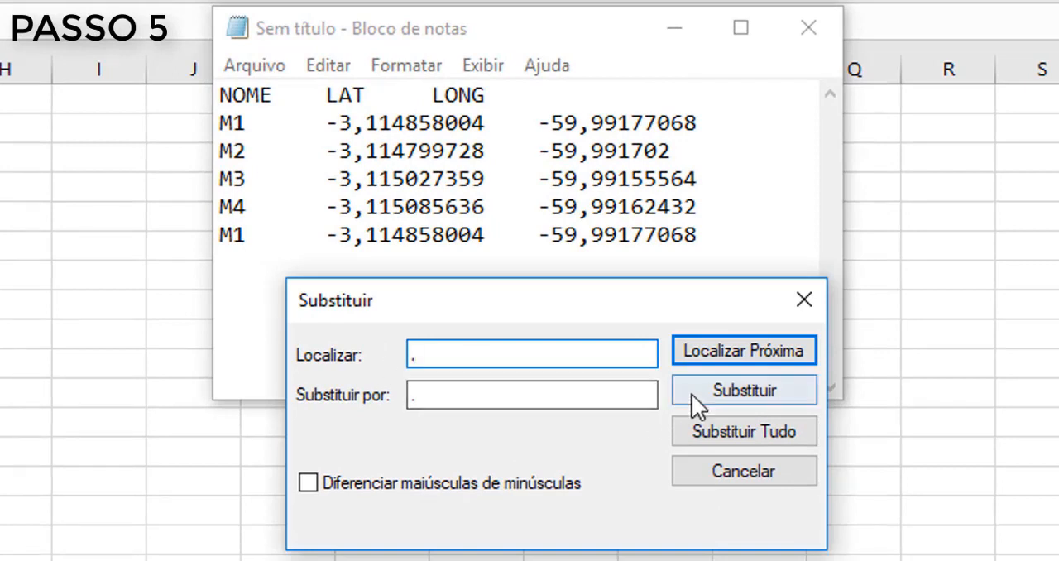
left_click_drag(419, 396, 379, 401)
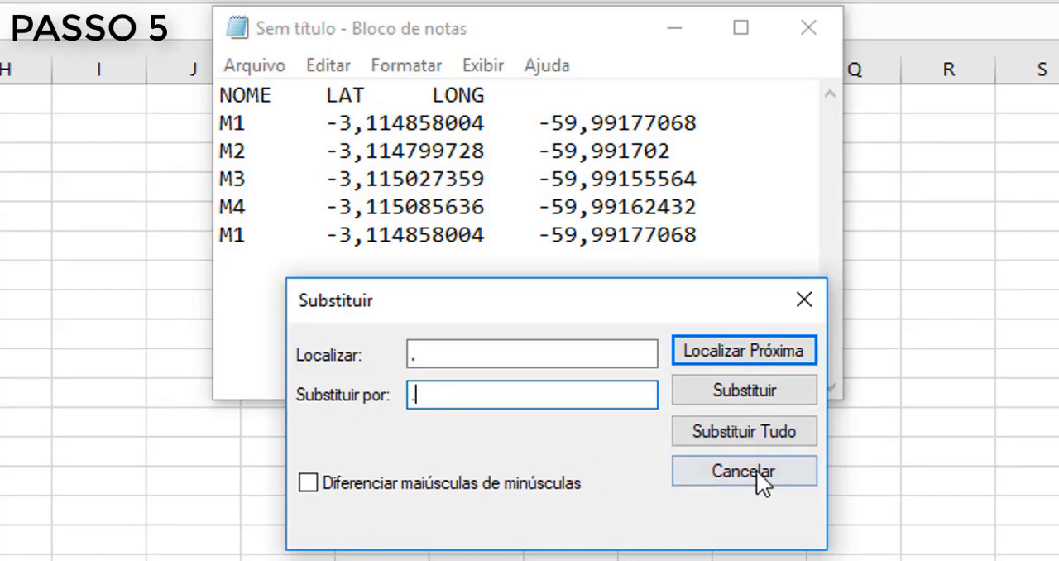
left_click(726, 428)
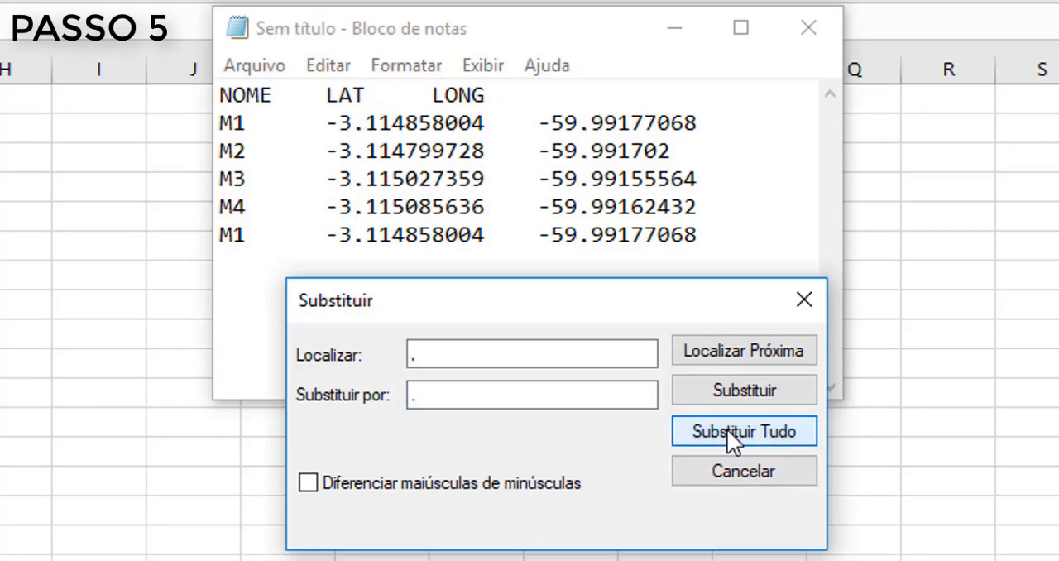
- Replace every tab gap between the columns in the Notepad text with a comma and close the Replace dialog
left_click_drag(709, 308, 709, 349)
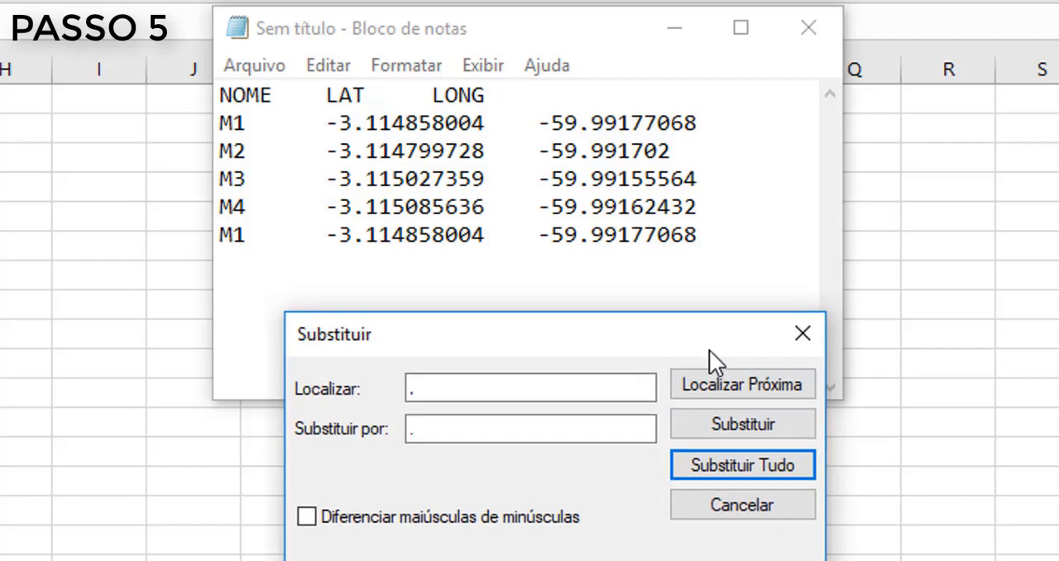
left_click_drag(327, 122, 258, 126)
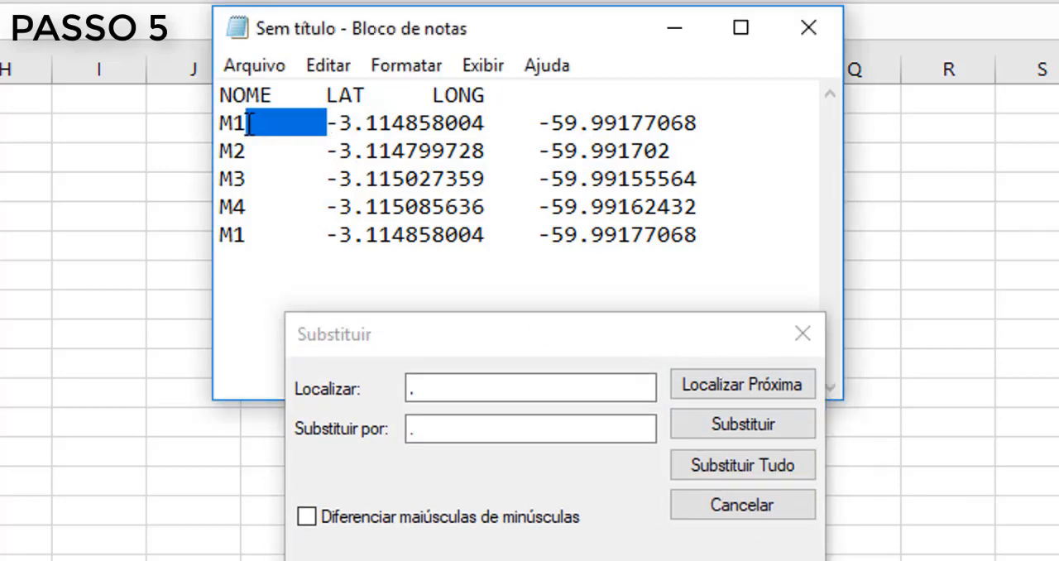
left_click(473, 391)
left_click_drag(473, 392, 395, 391)
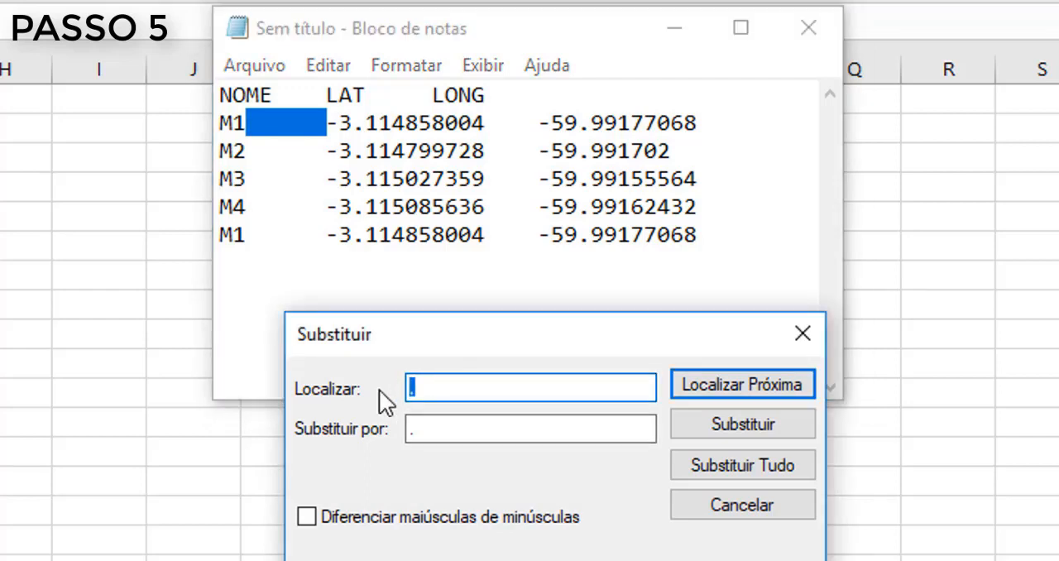
key("ctrl+v")
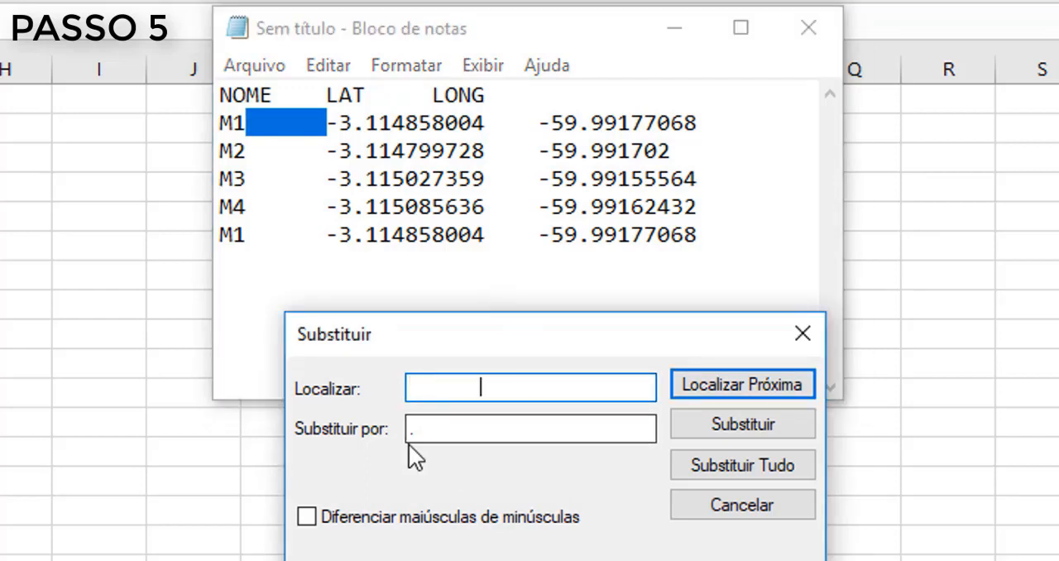
left_click_drag(468, 430, 383, 438)
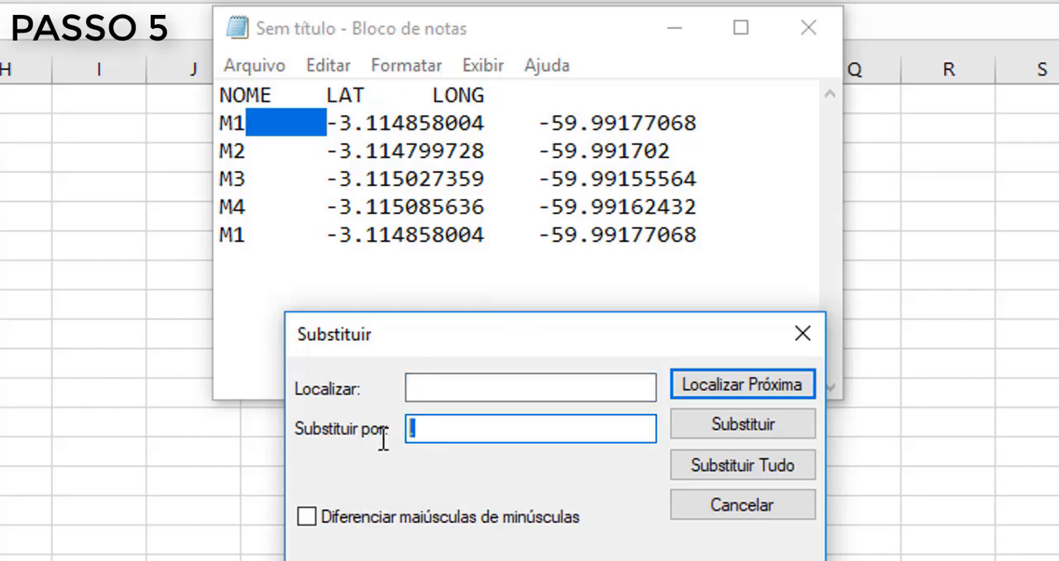
type(",")
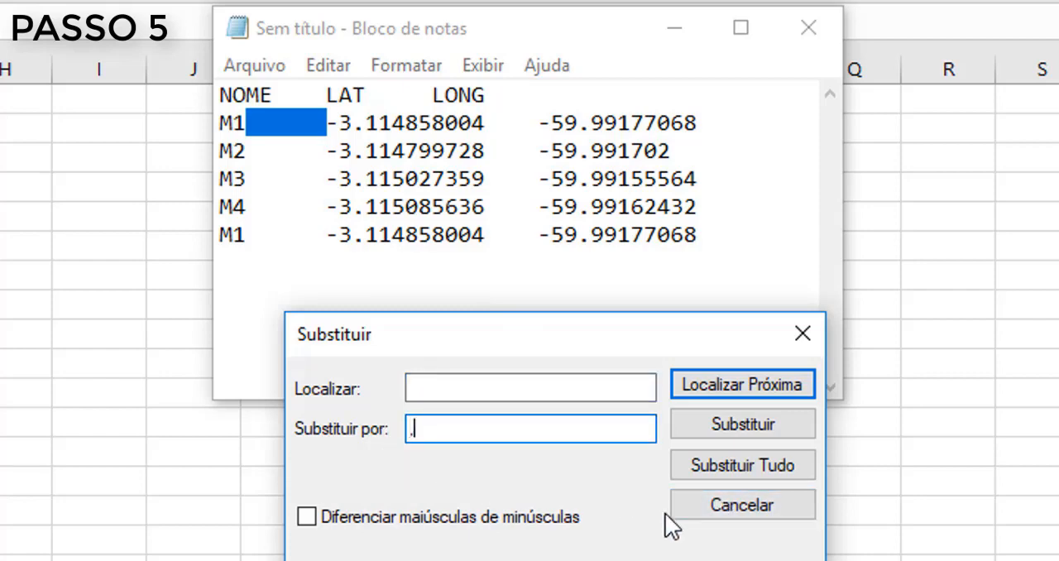
left_click(739, 461)
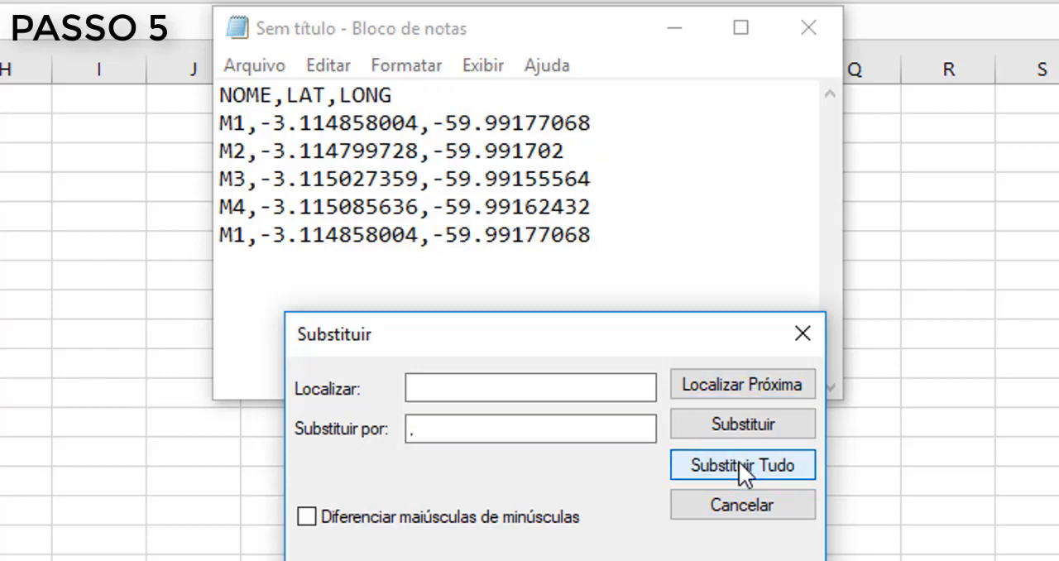
left_click(799, 339)
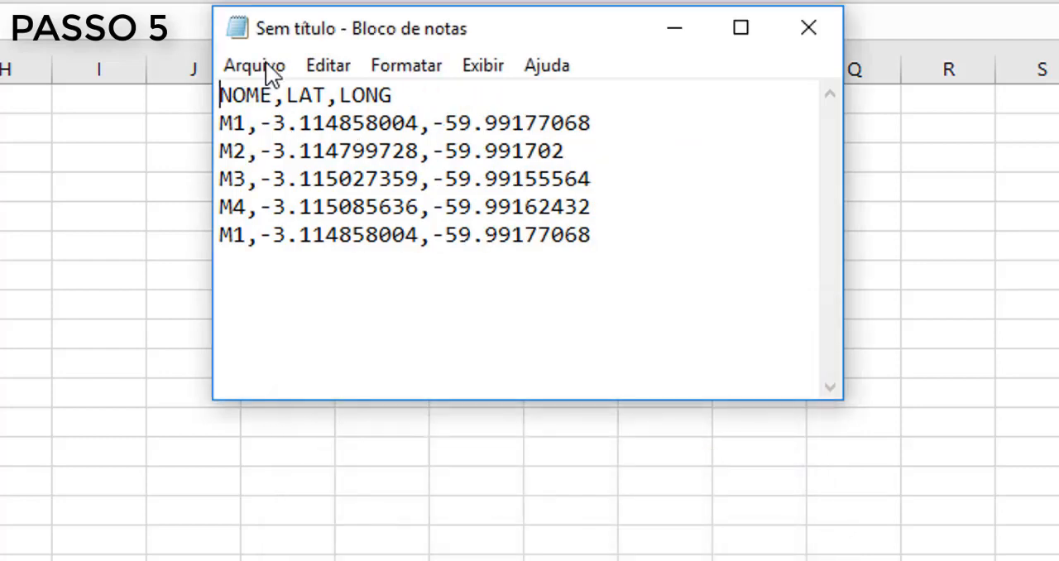
- Save the comma-separated coordinates to the Área de Trabalho folder as the text file Lote 8-B
left_click(266, 62)
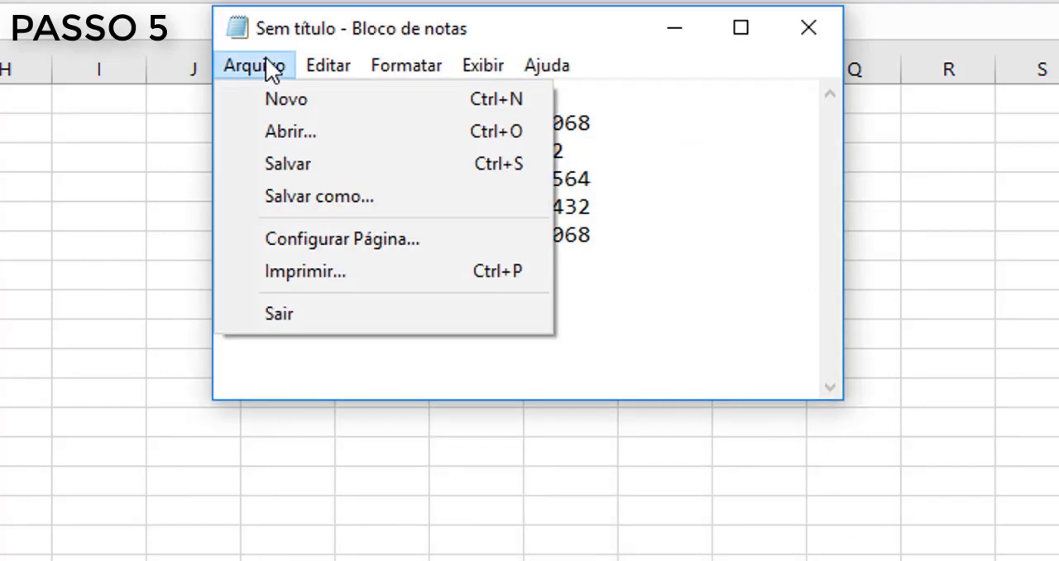
left_click(306, 163)
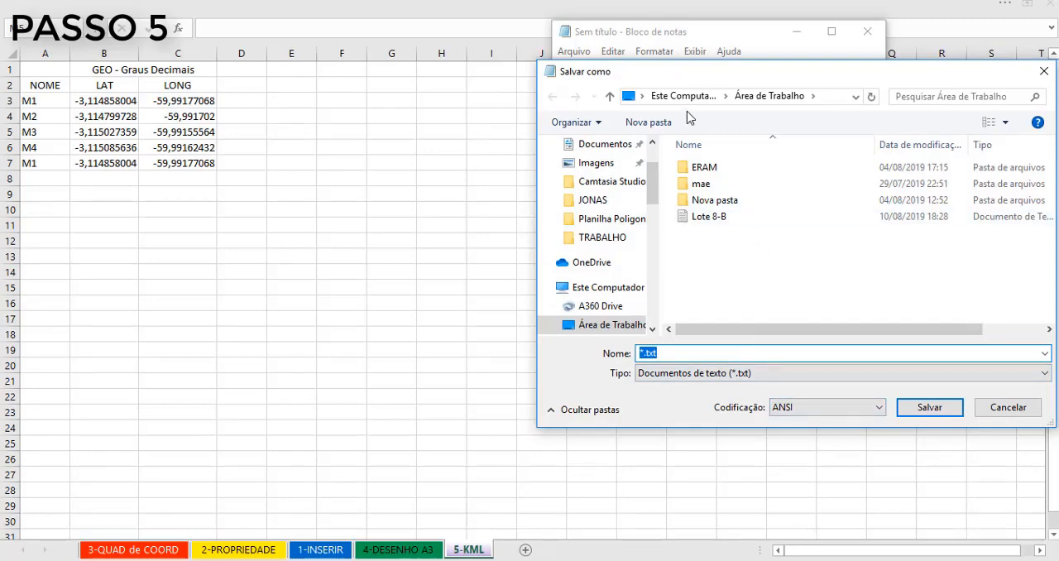
left_click_drag(629, 71, 628, 128)
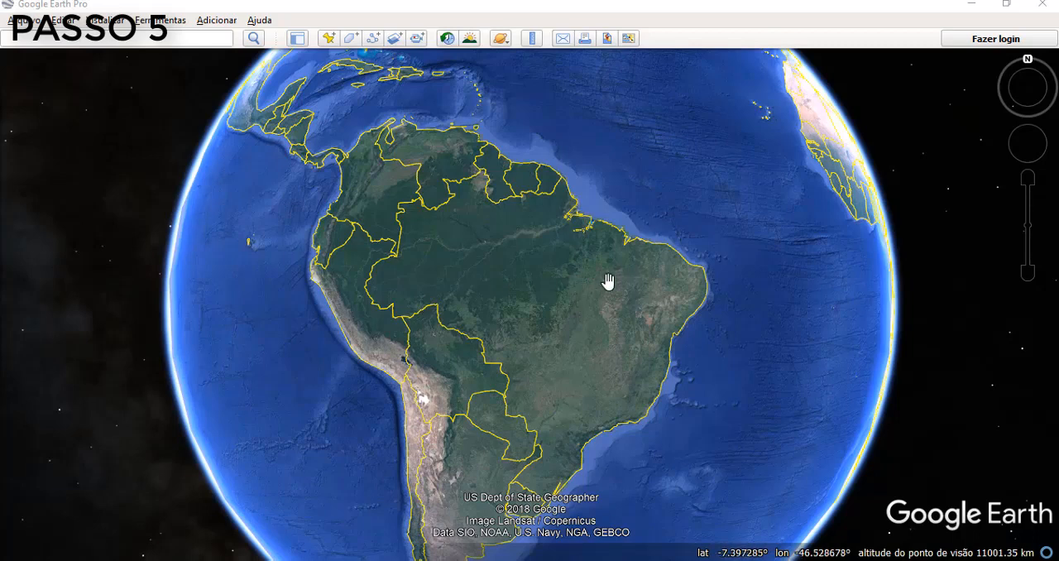
- Switch to Google Earth Pro and apply 3D view options with lat/long in Graus Decimais and units in Metros, quilômetros
left_click(163, 21)
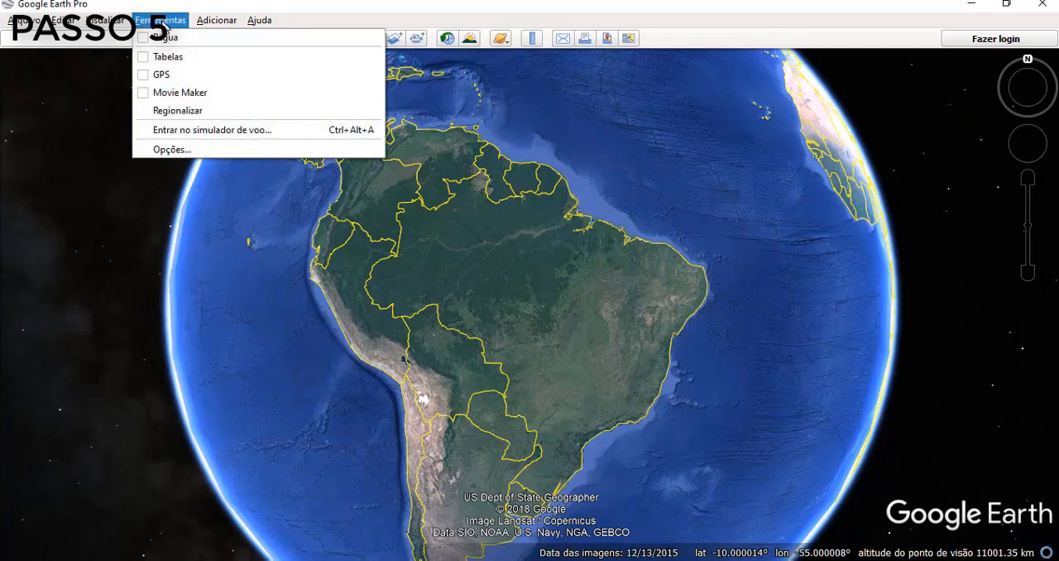
left_click(172, 150)
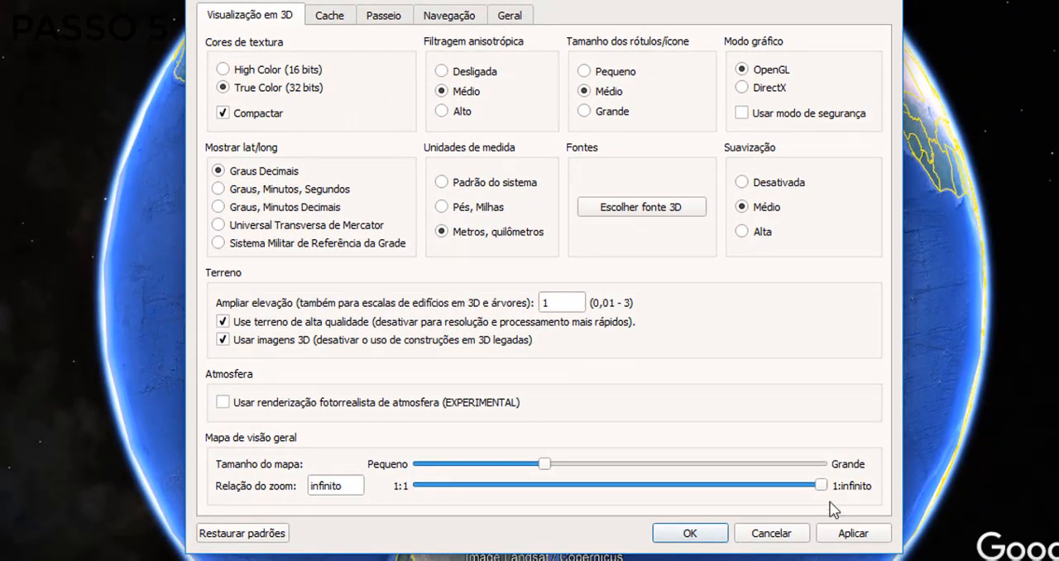
left_click(857, 536)
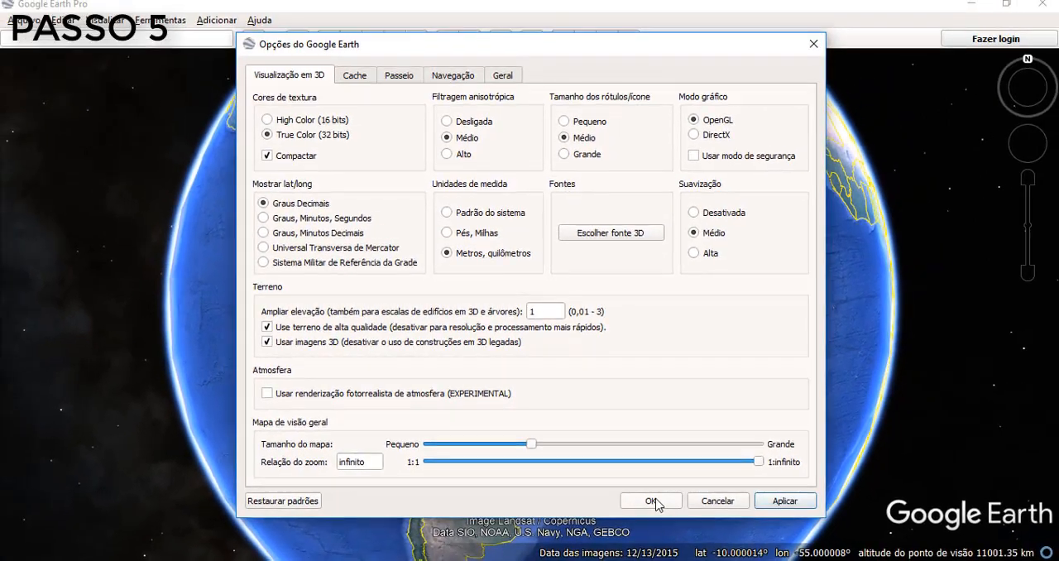
left_click(651, 501)
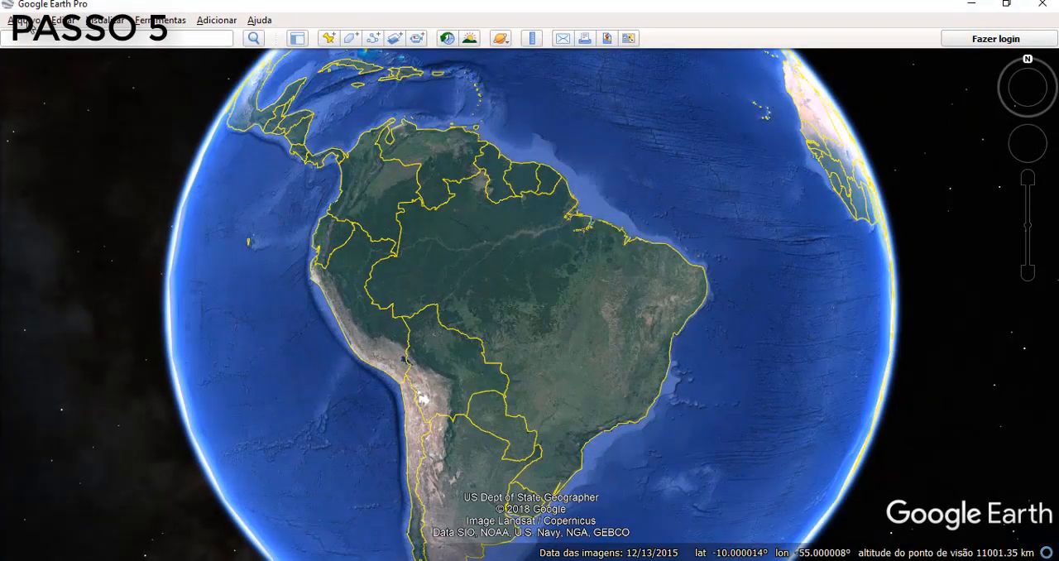
- Import the Lote 8-B text file from Área de Trabalho as Generic Text
left_click(30, 20)
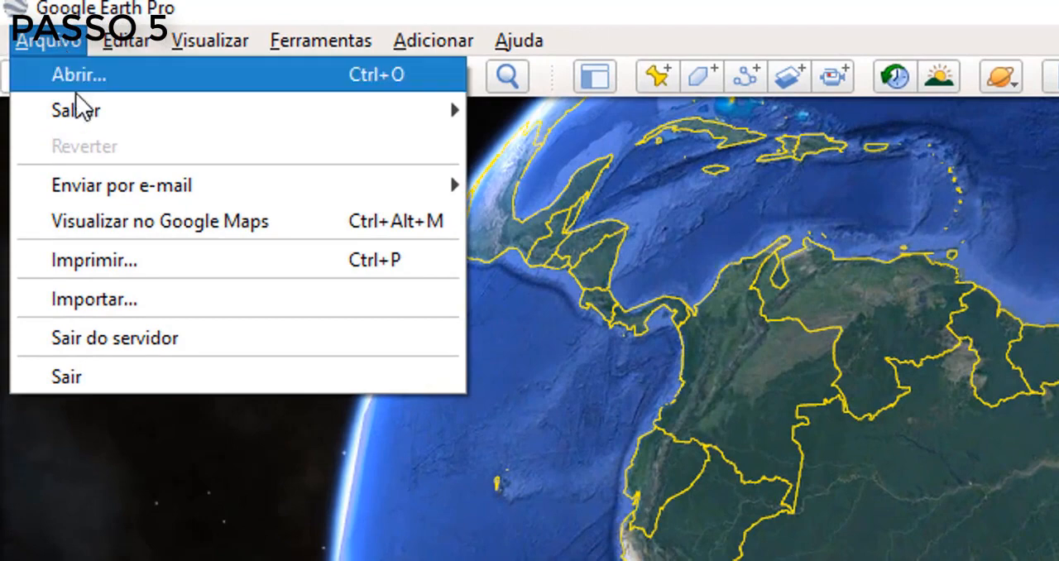
left_click(107, 302)
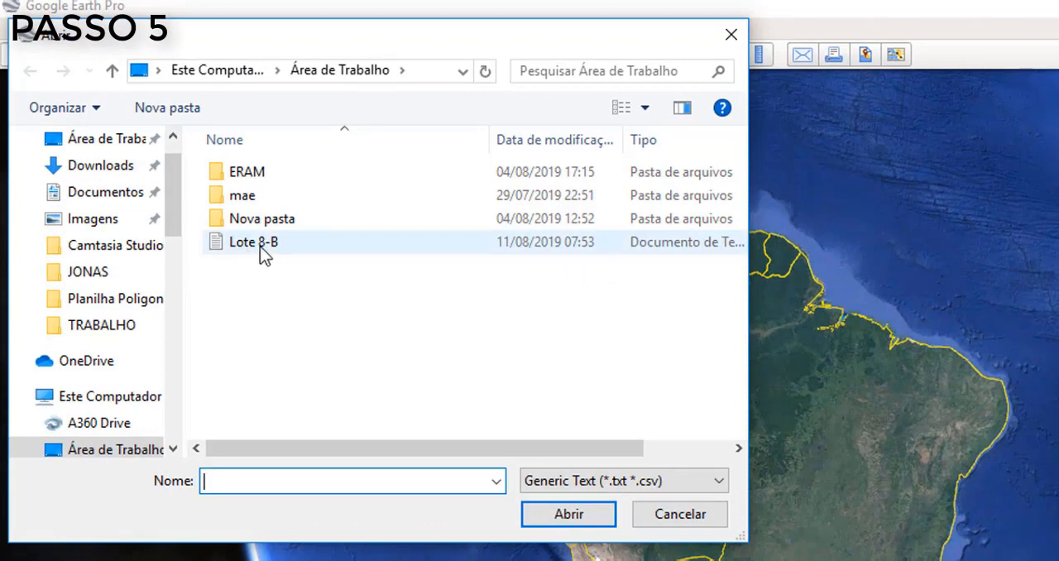
left_click(259, 244)
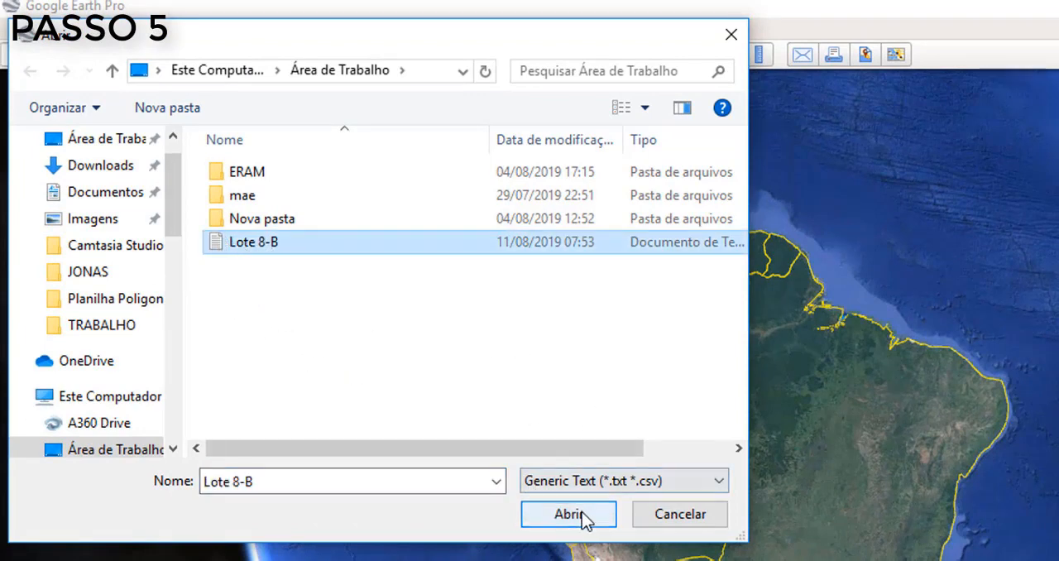
left_click(560, 519)
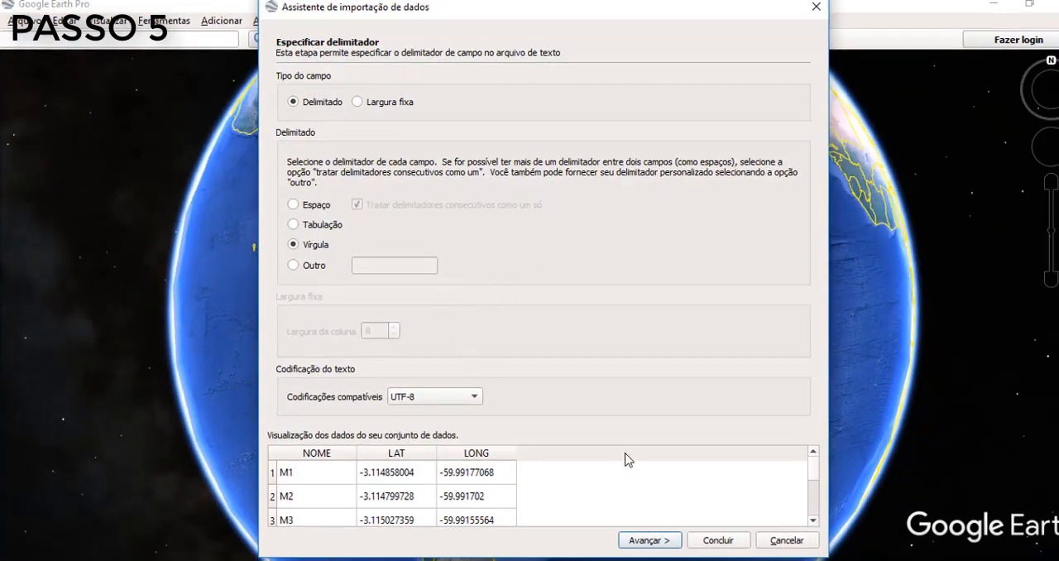
- Complete the data import with Vírgula as delimiter, LAT and LONG as coordinate fields, and no style template applied
left_click(646, 543)
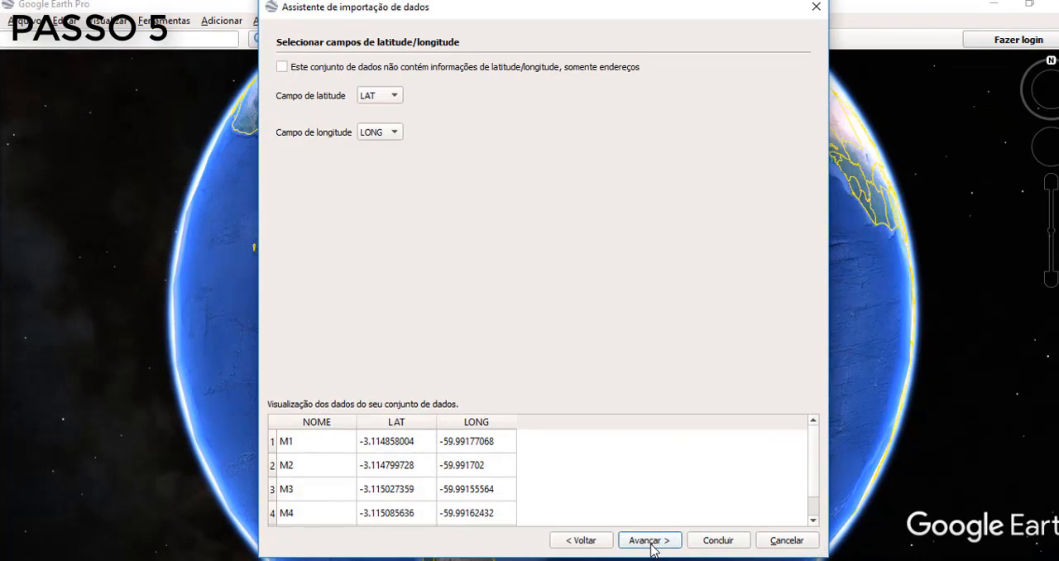
left_click(646, 543)
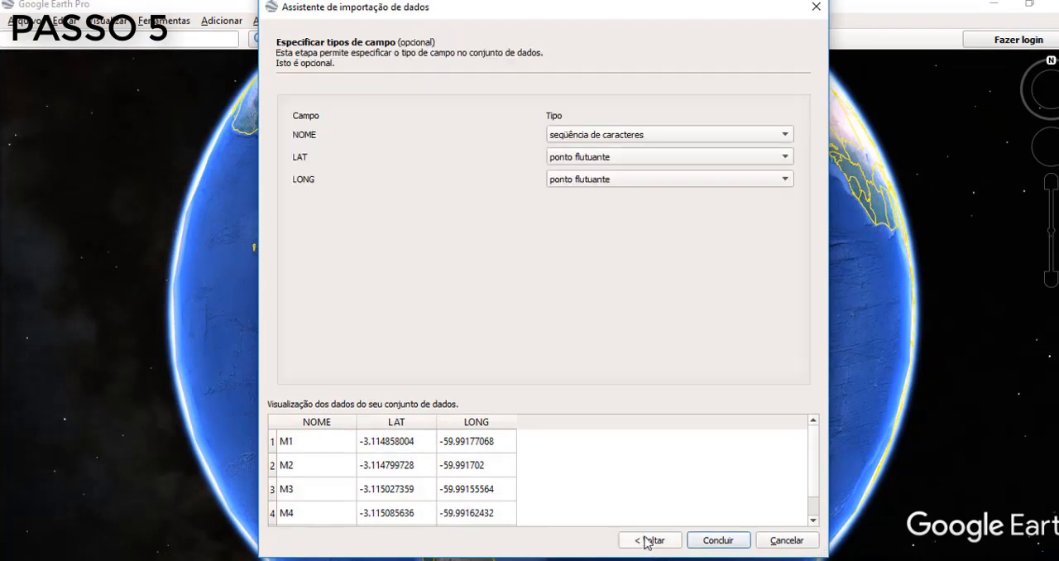
left_click(722, 540)
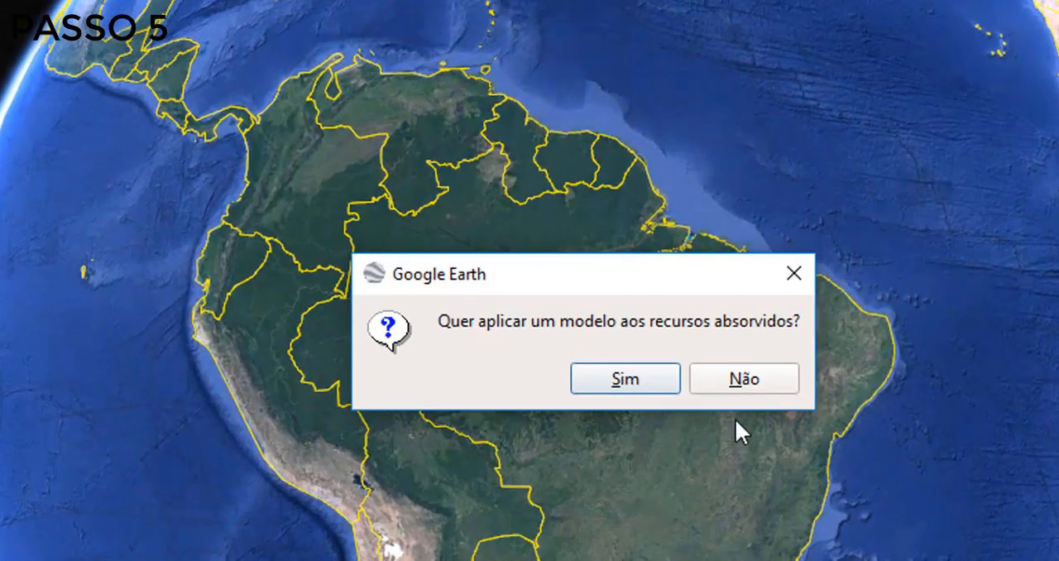
left_click(734, 378)
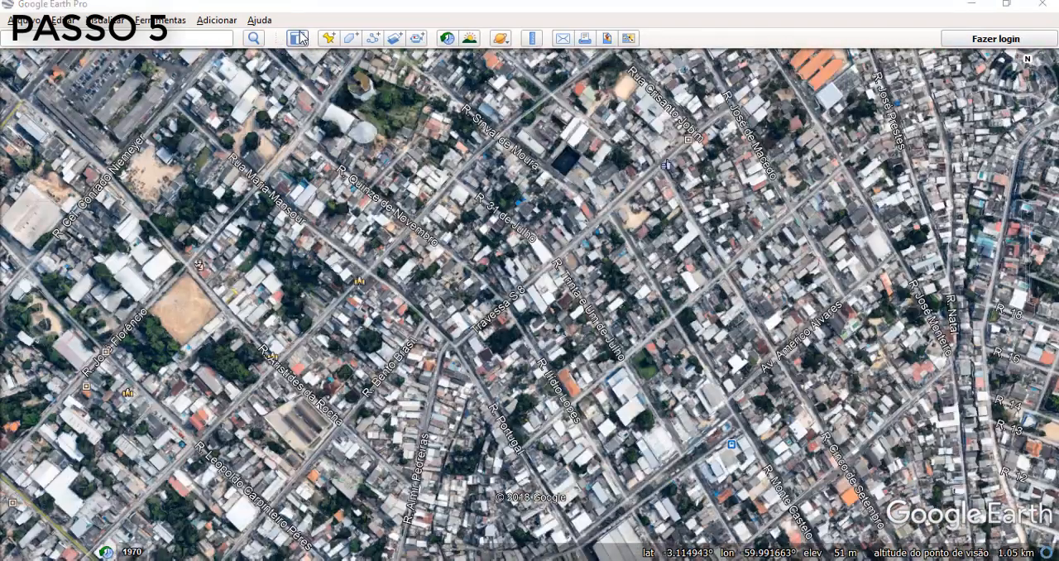
- Show the sidebar and turn on Lote 8-B.txt under Lugares temporários so its points display on the map
left_click(299, 38)
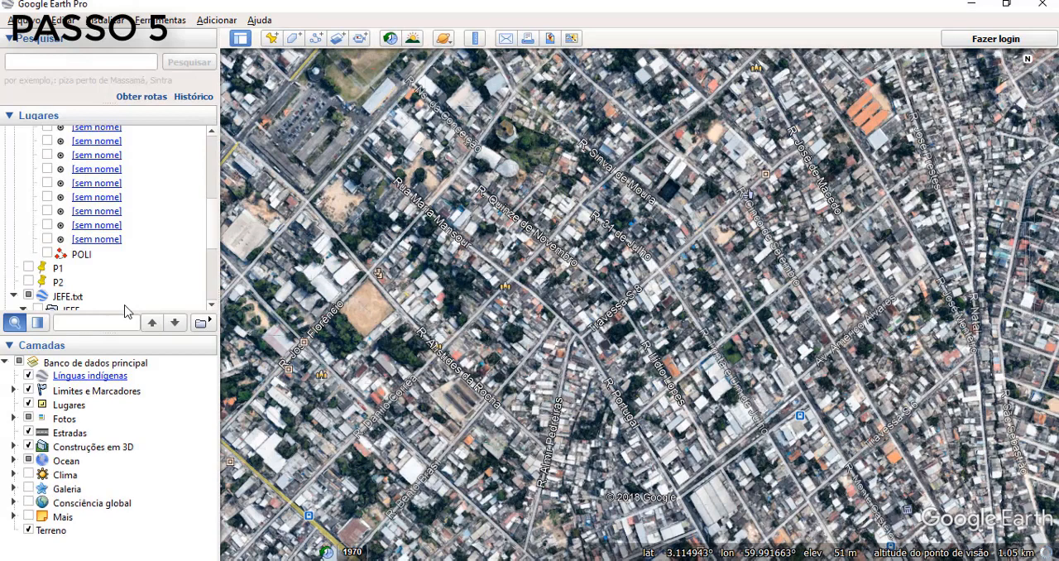
left_click(211, 276)
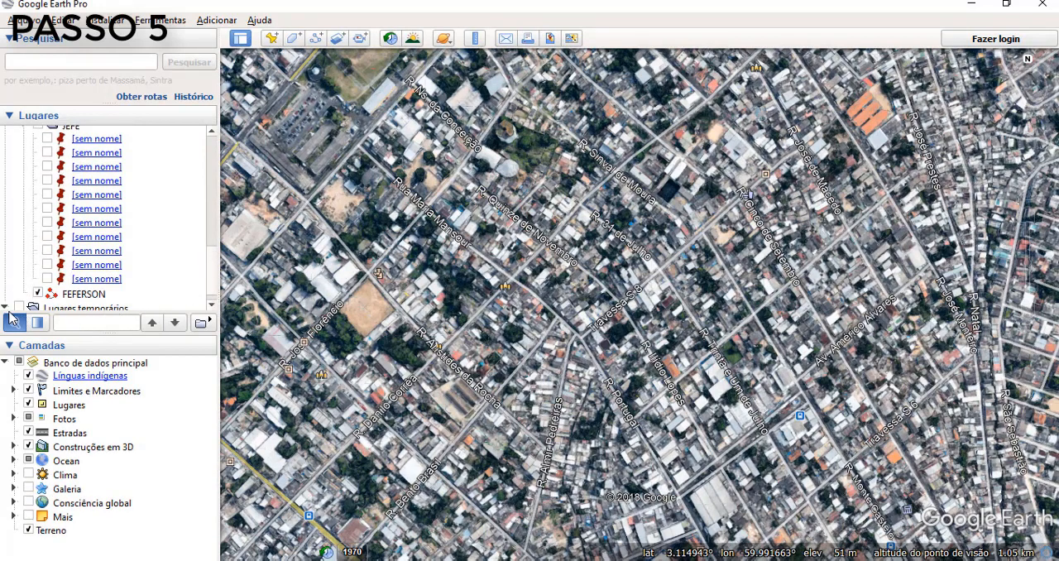
left_click(211, 309)
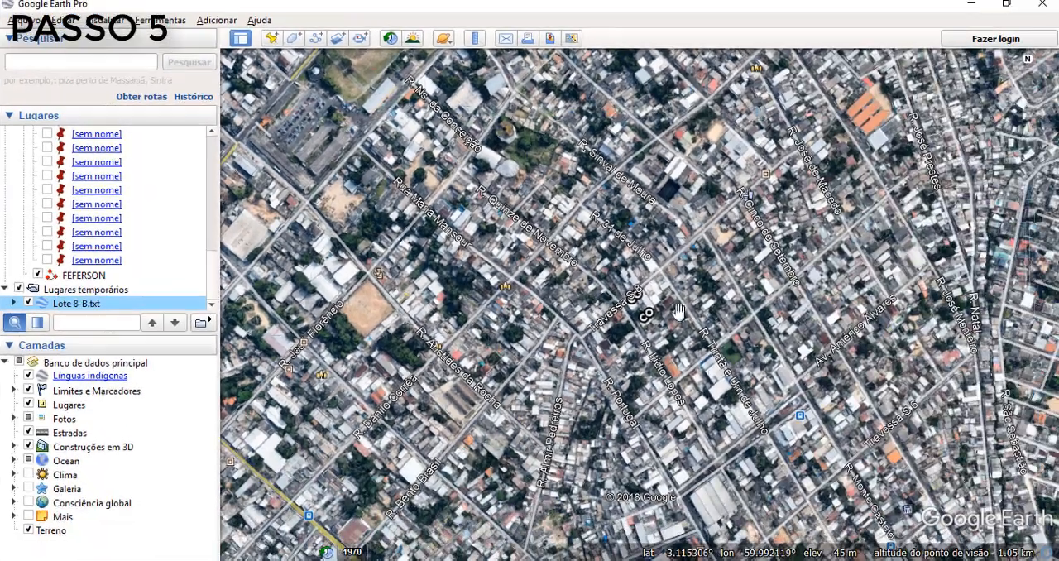
- Examine the imported Lote 8-B points on the satellite map and view the information of vertex M3
scroll(626, 314, "up", 5)
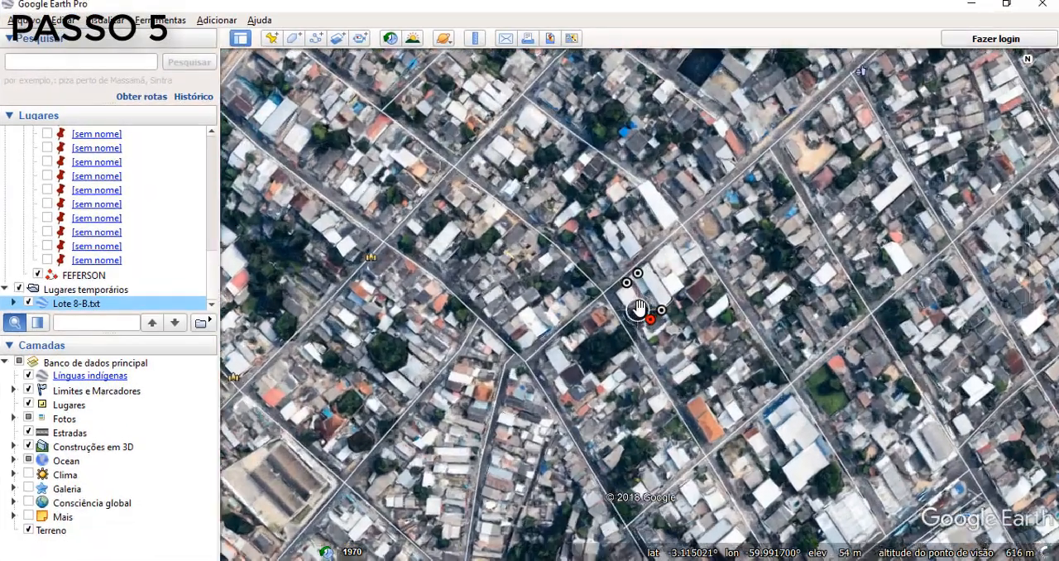
scroll(638, 308, "up", 4)
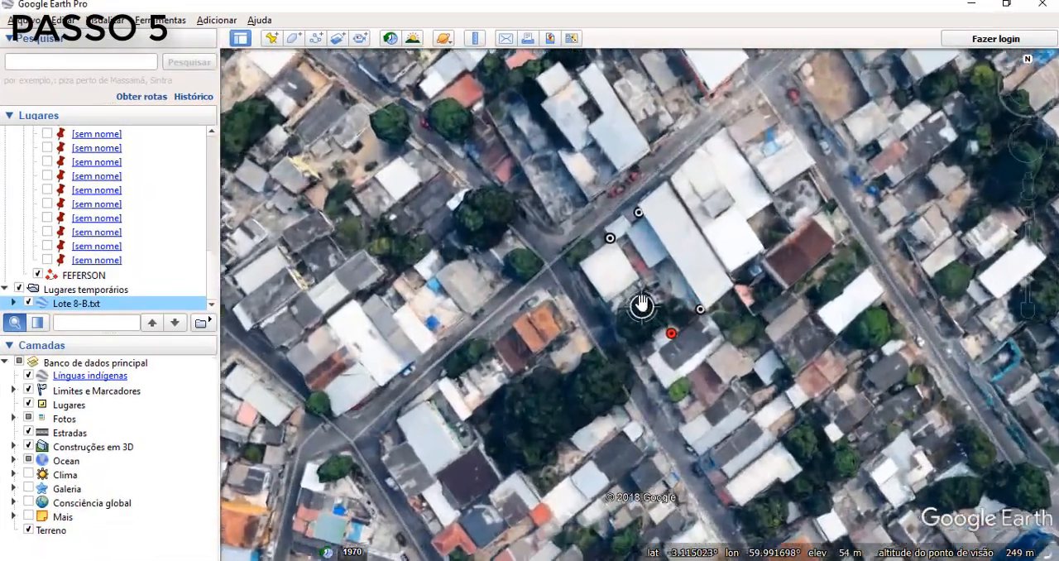
scroll(637, 277, "up", 3)
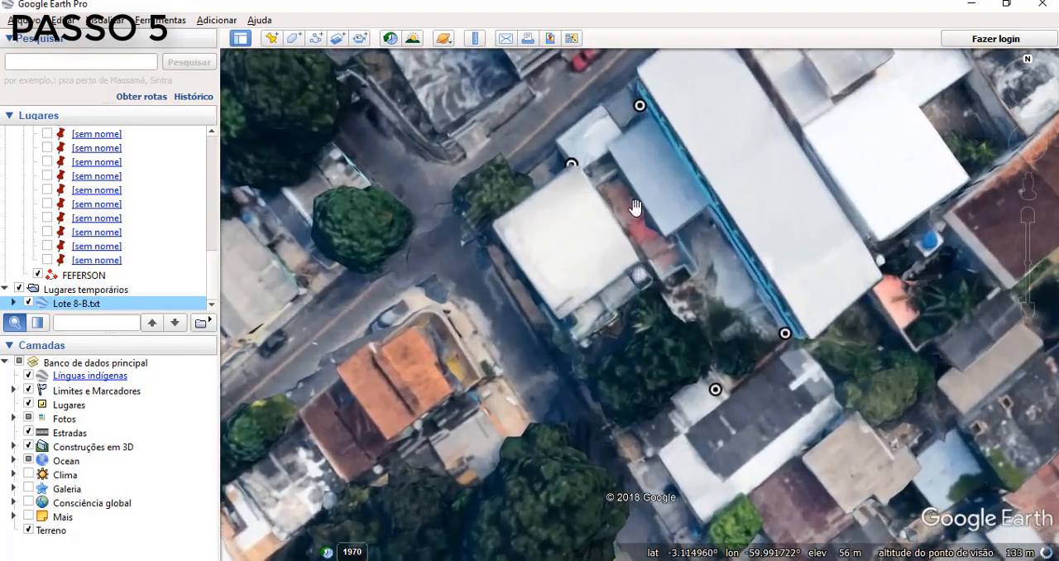
left_click_drag(632, 246, 619, 349)
left_click_drag(662, 305, 617, 305)
scroll(614, 313, "down", 2)
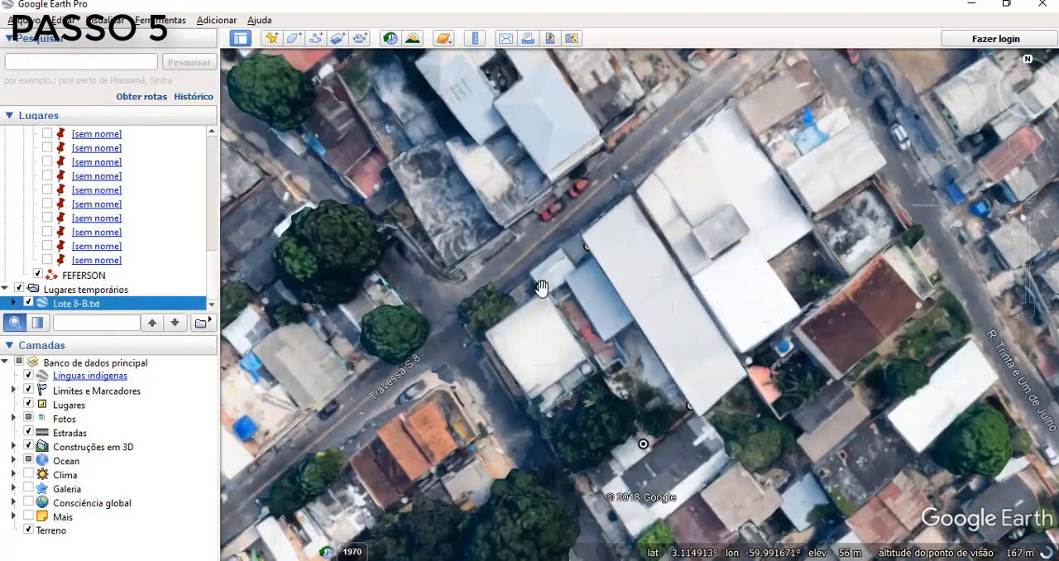
left_click(643, 441)
left_click(708, 348)
left_click(690, 405)
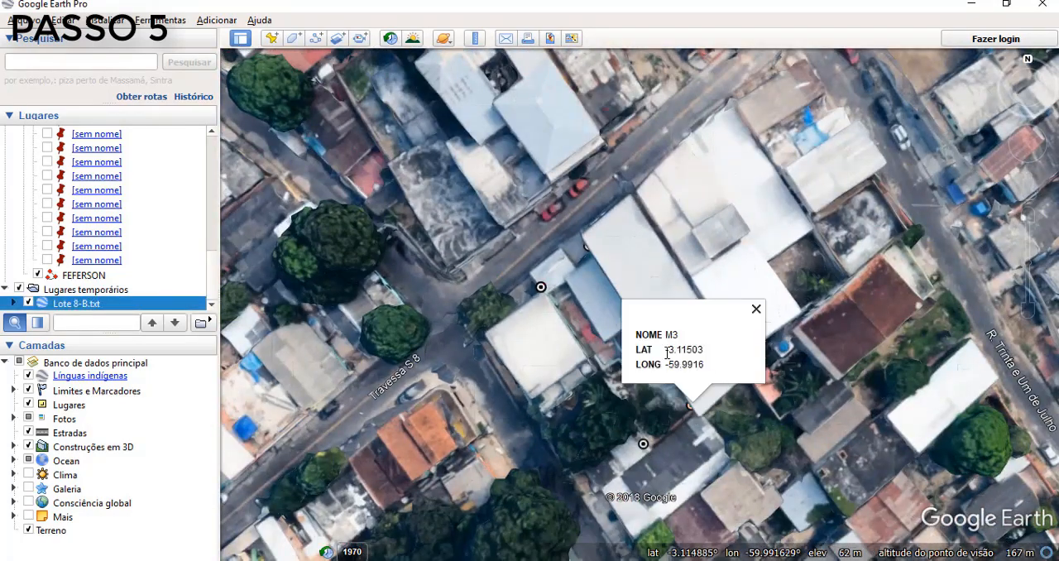
left_click(756, 309)
- Inspect the overlapping placemarks at the lot's western corner beside Travessa S 8
left_click(541, 287)
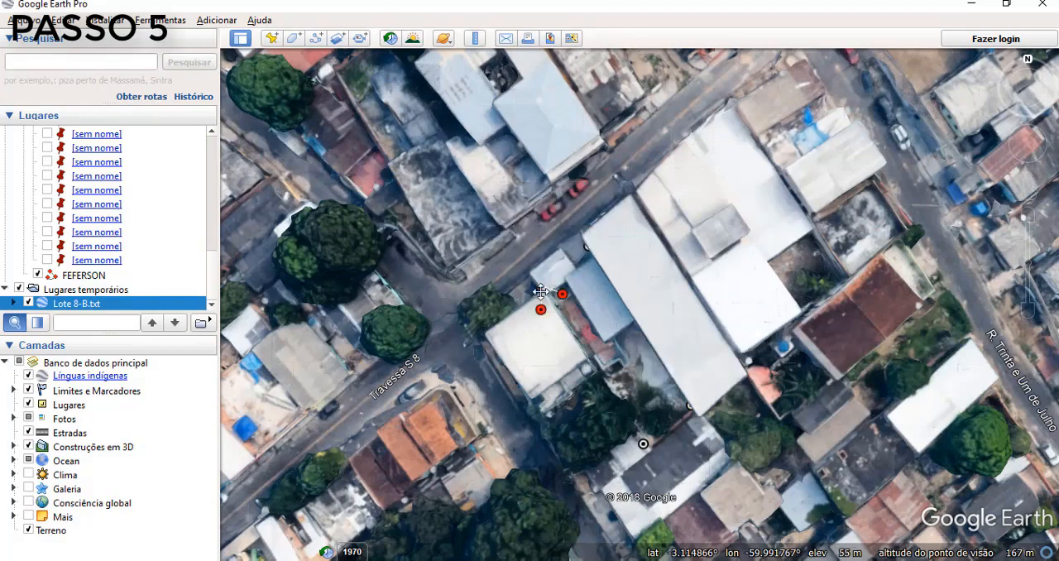
right_click(539, 314)
left_click(567, 361)
left_click(537, 305)
left_click(541, 287)
left_click(605, 192)
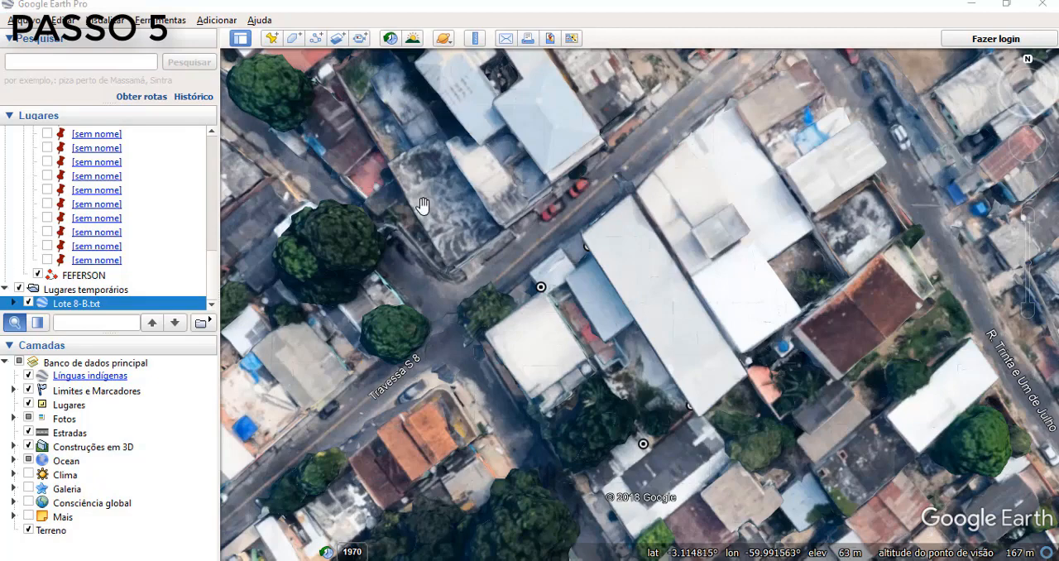
- Turn off the Construções em 3D layer and trace a new path around the lot's four imported vertices
left_click(28, 447)
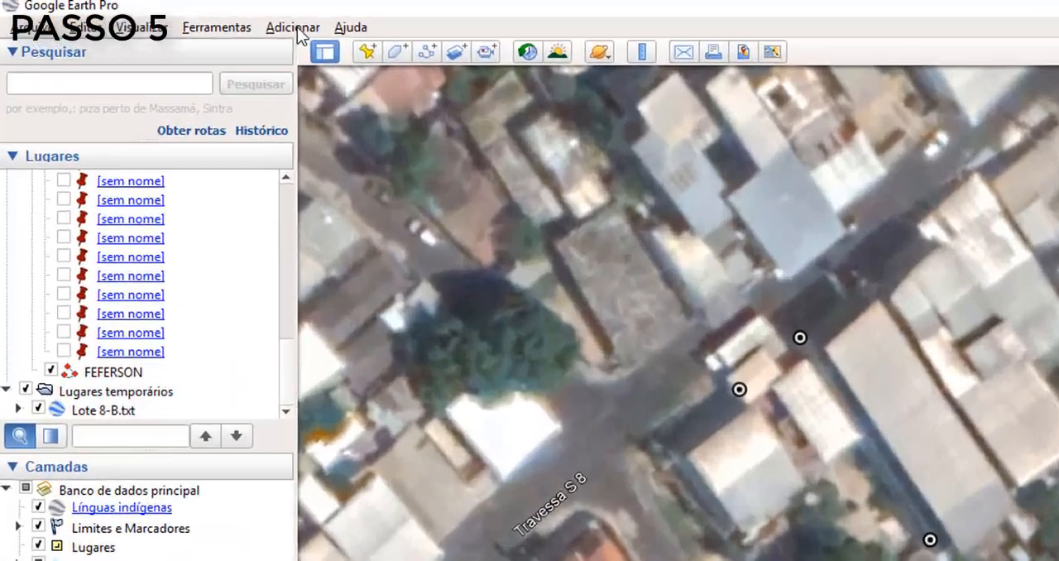
left_click(218, 20)
left_click(220, 20)
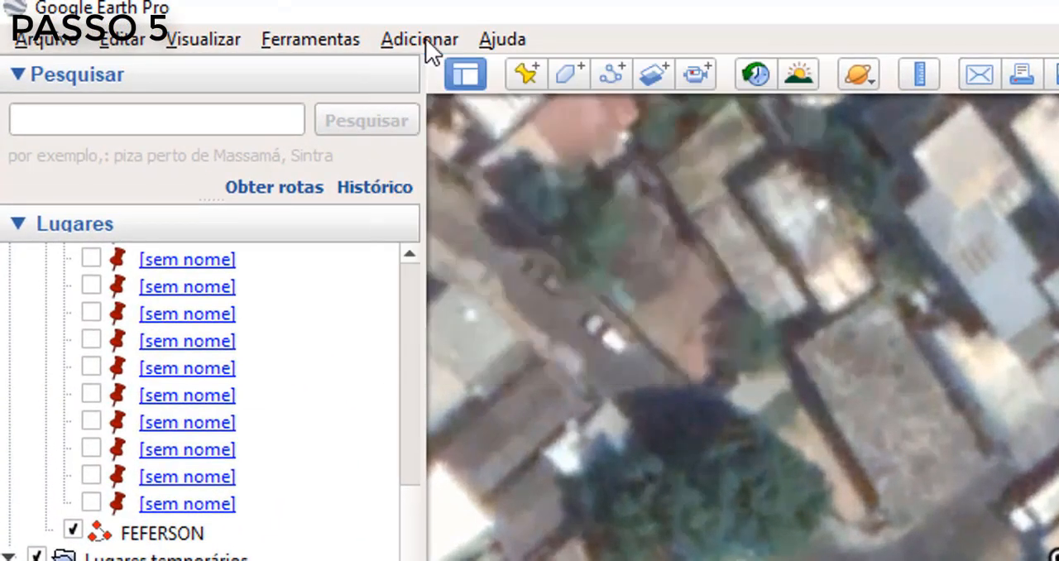
left_click(604, 71)
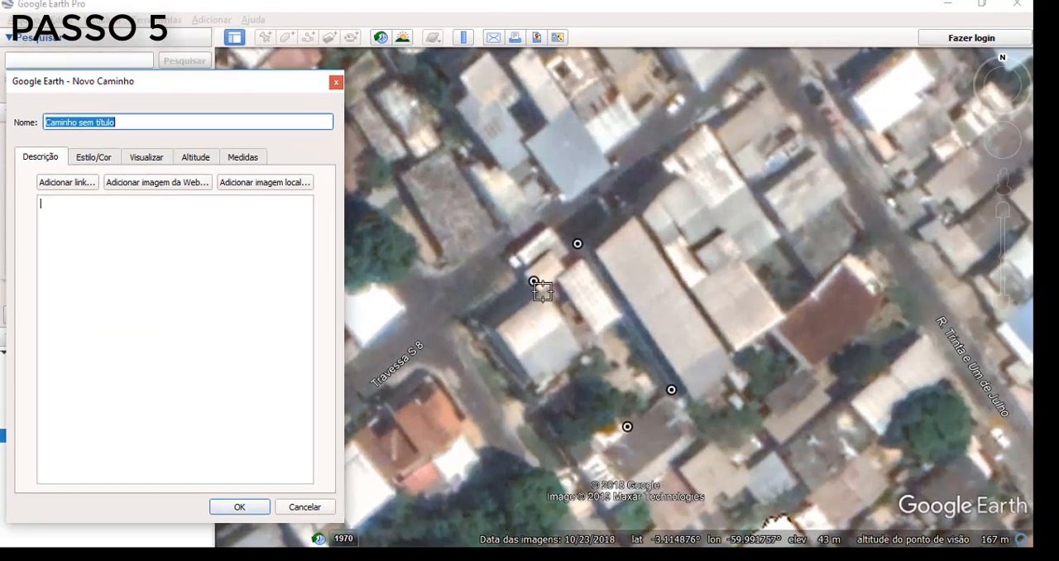
left_click(543, 291)
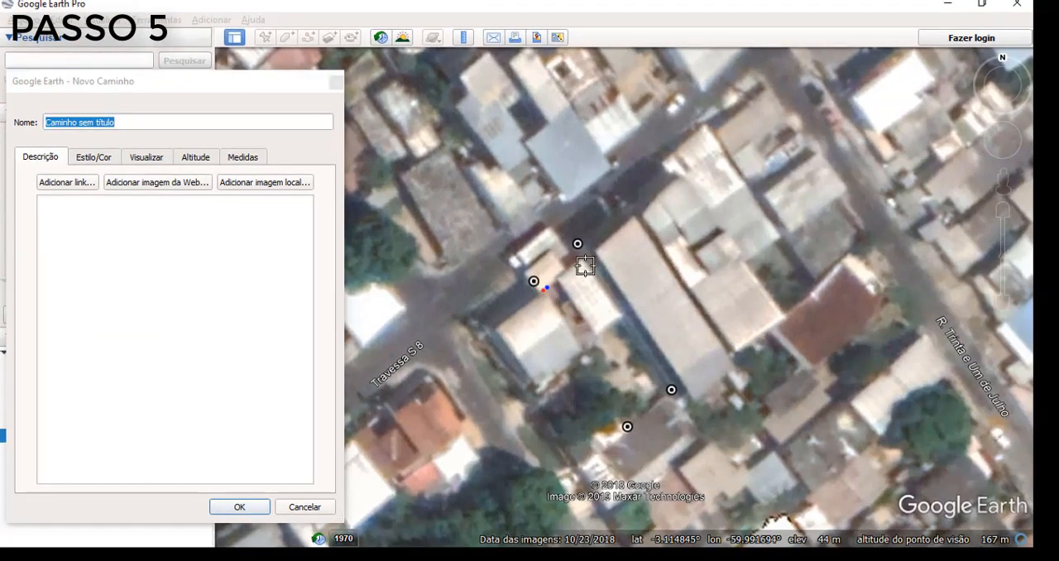
left_click(584, 259)
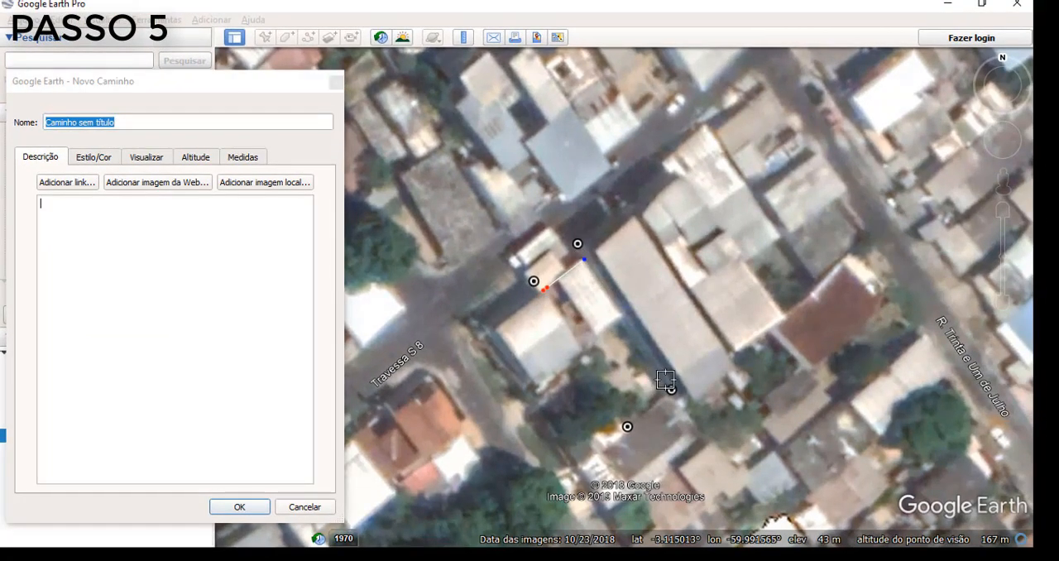
left_click(667, 380)
left_click(619, 413)
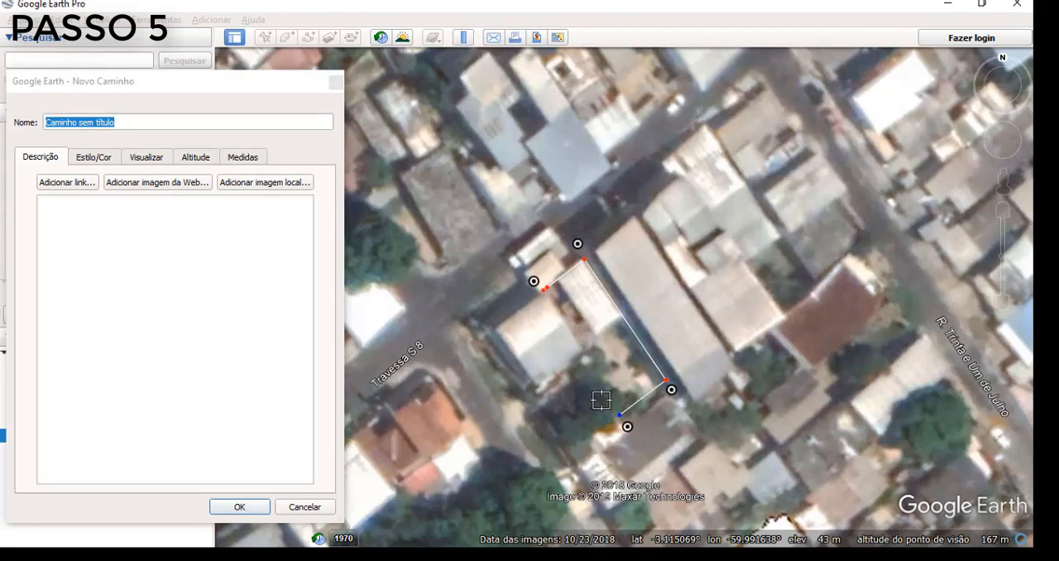
left_click(546, 300)
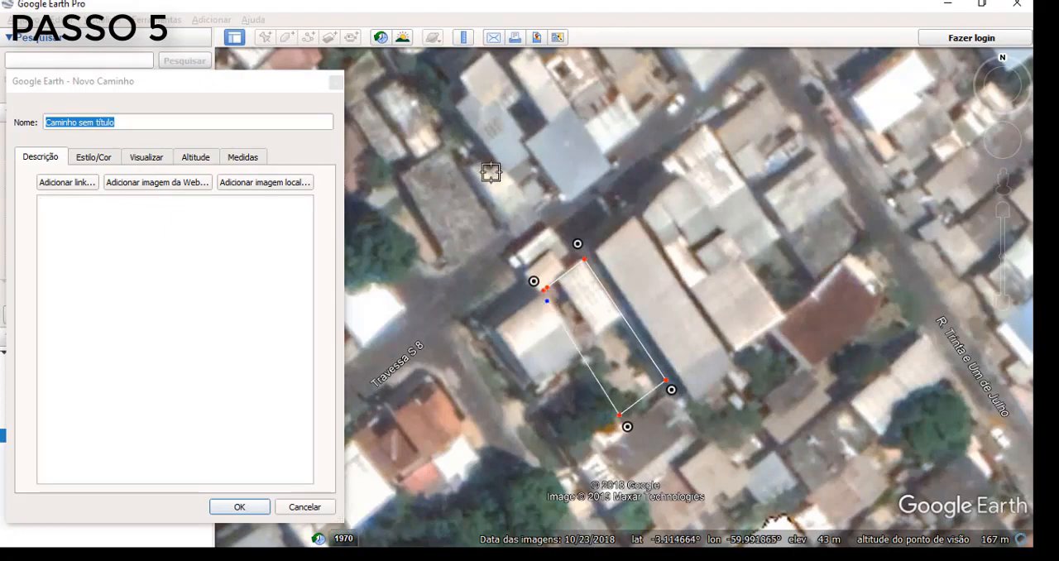
- Remove the extra starting point and align the path's corners exactly with the imported vertex markers
right_click(543, 291)
left_click(537, 289)
left_click_drag(536, 288, 546, 288)
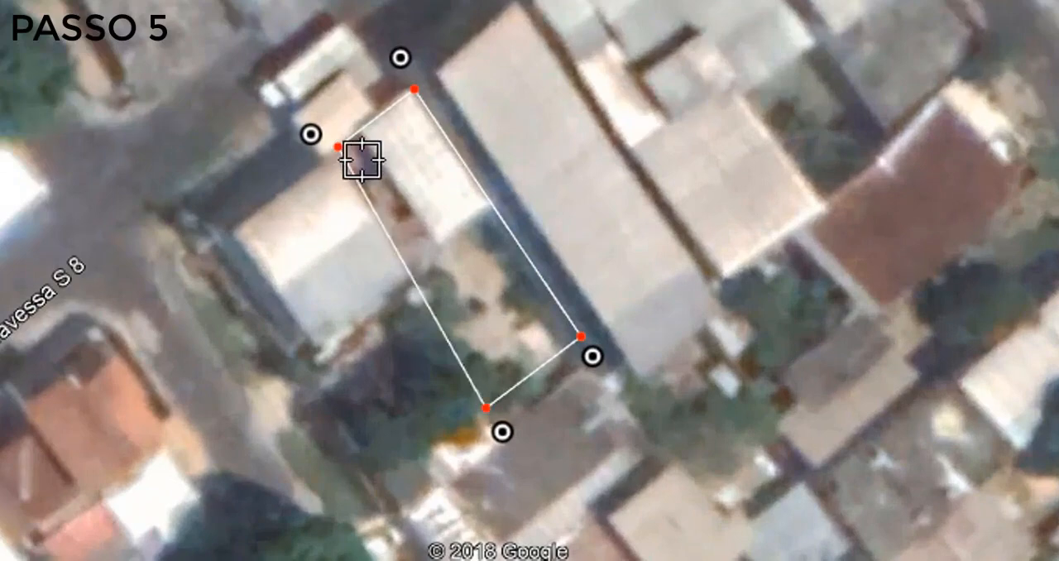
scroll(546, 298, "up", 3)
left_click_drag(379, 125, 326, 100)
left_click_drag(532, 14, 506, 0)
left_click_drag(863, 502, 885, 540)
scroll(705, 501, "down", 3)
key("Down")
scroll(675, 362, "up", 3)
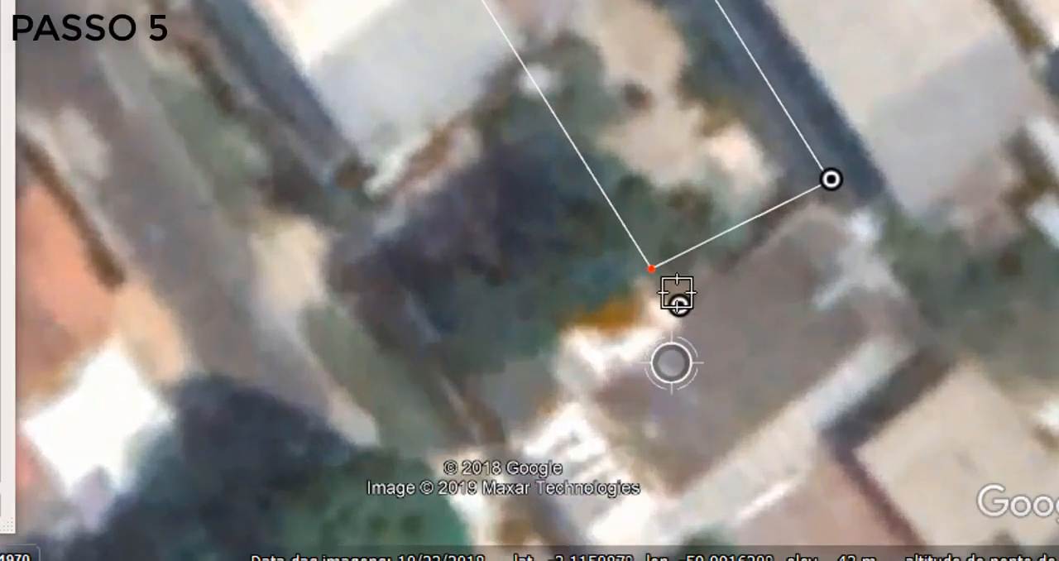
left_click_drag(652, 269, 679, 305)
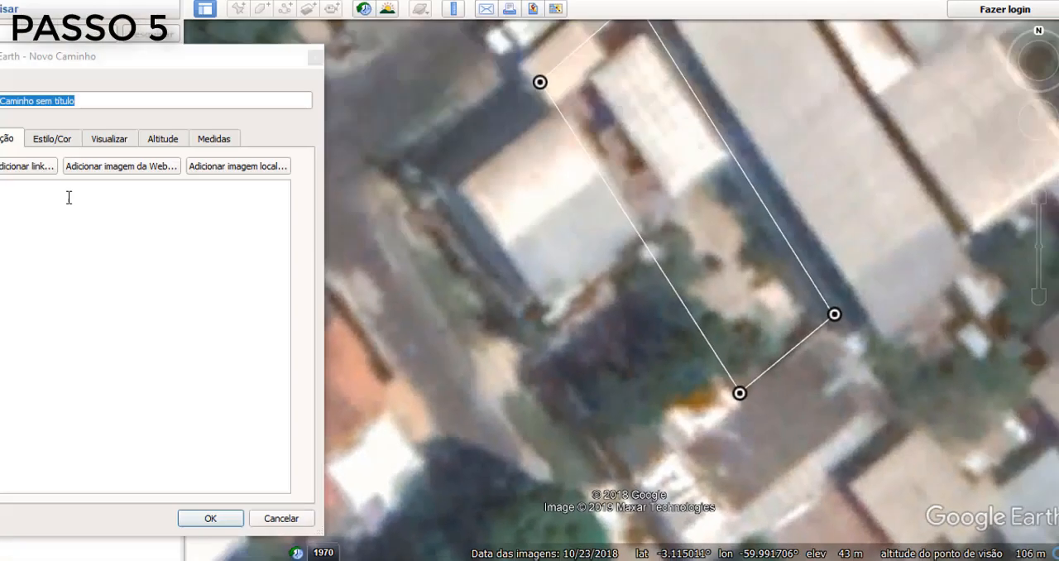
- Name the path LOTE 8B, give it a red line with width 2, and save it
key("BackSpace")
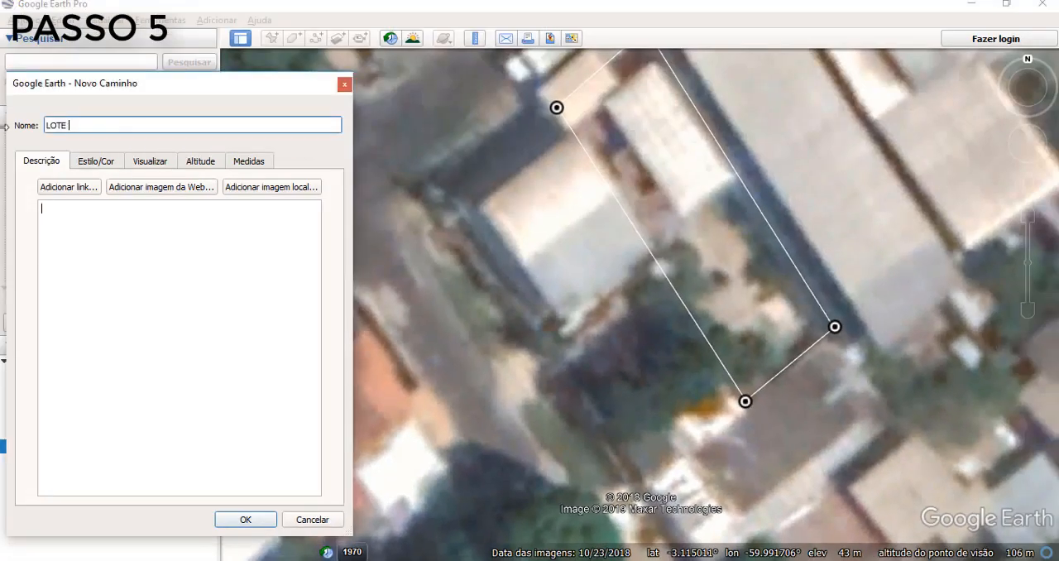
left_click(105, 163)
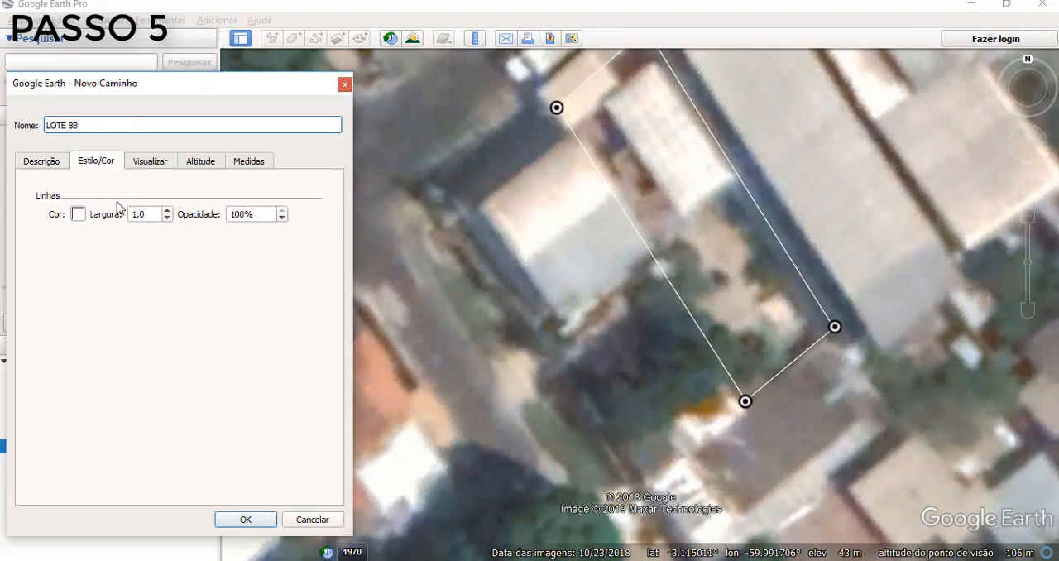
left_click(79, 214)
left_click(45, 253)
left_click(325, 466)
double_click(139, 215)
type("2")
left_click(246, 520)
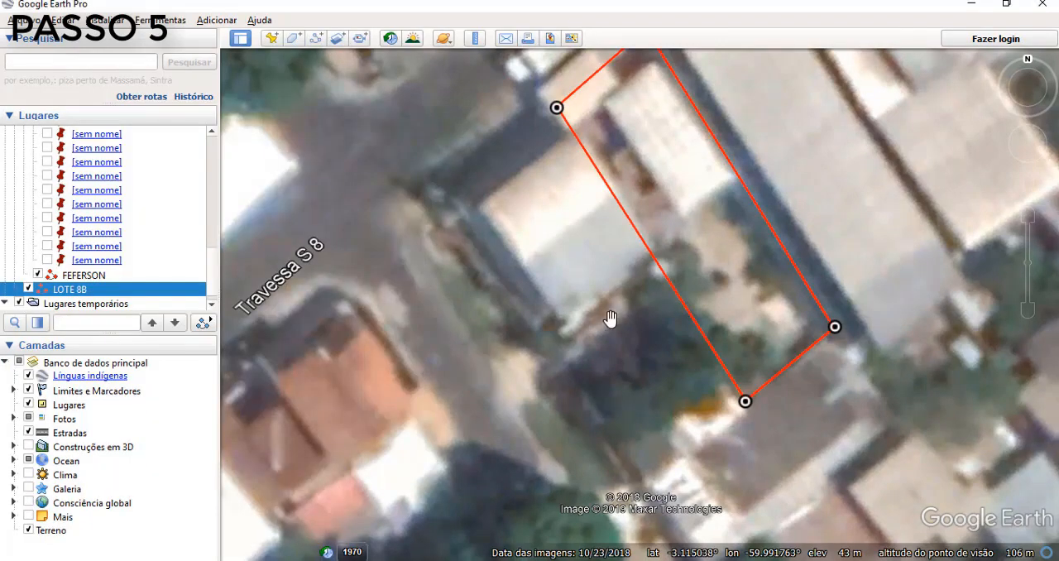
- Compare the lot outline with Construções em 3D on and off, and hide the Lote 8-B.txt points
scroll(579, 347, "down", 3)
left_click(29, 447)
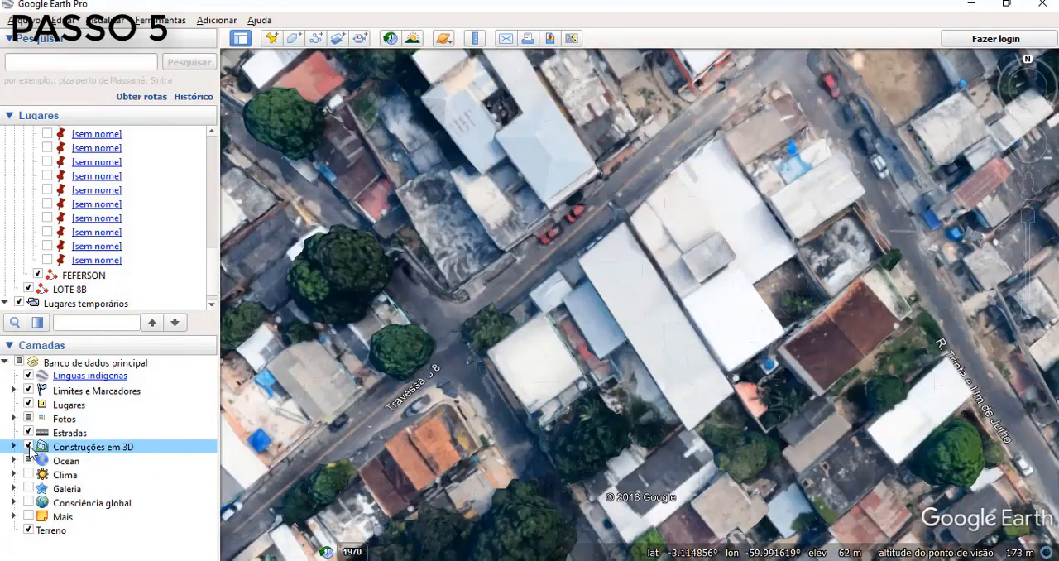
left_click(29, 447)
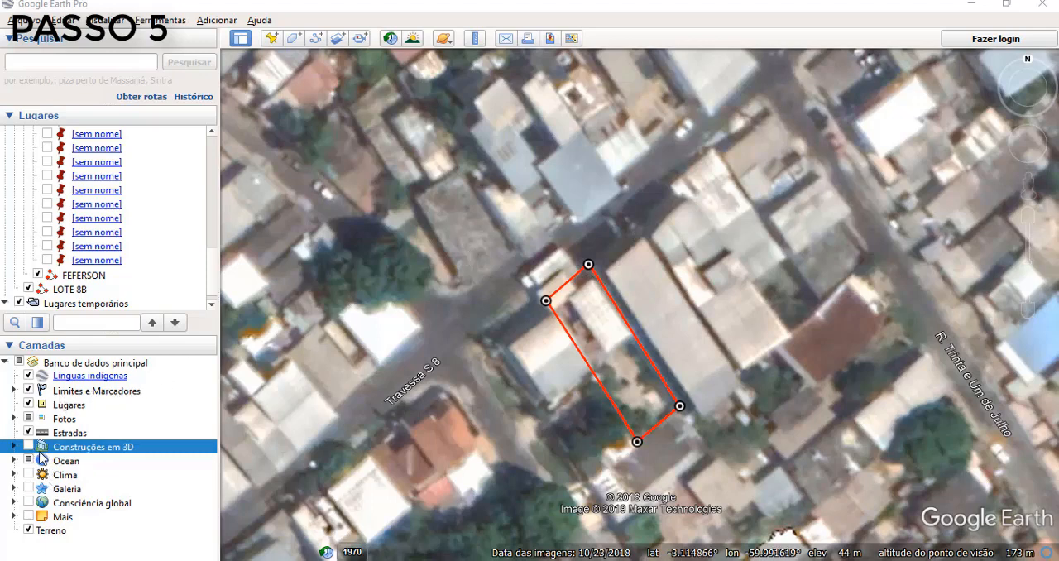
left_click(211, 307)
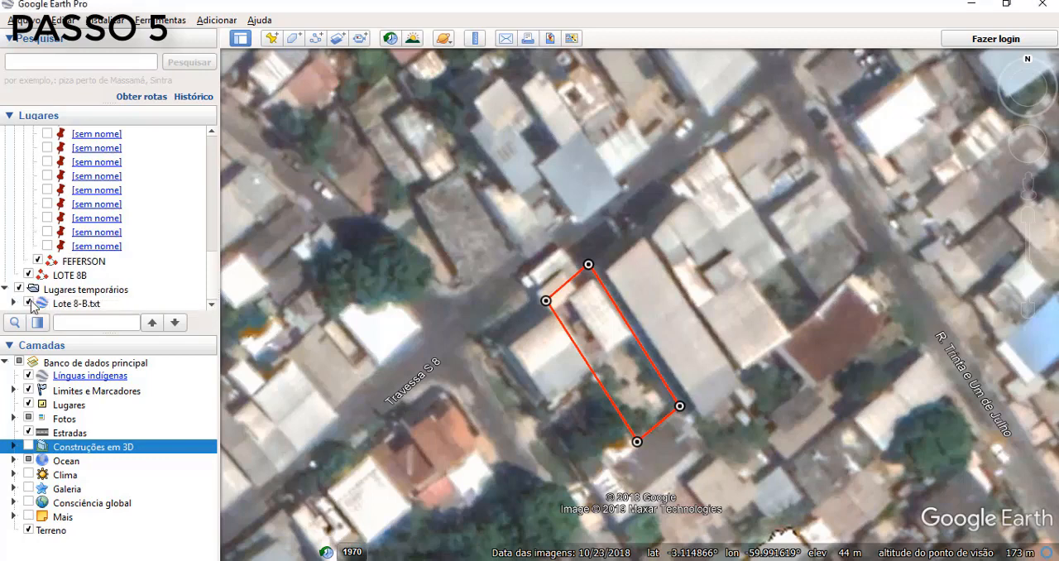
left_click(35, 305)
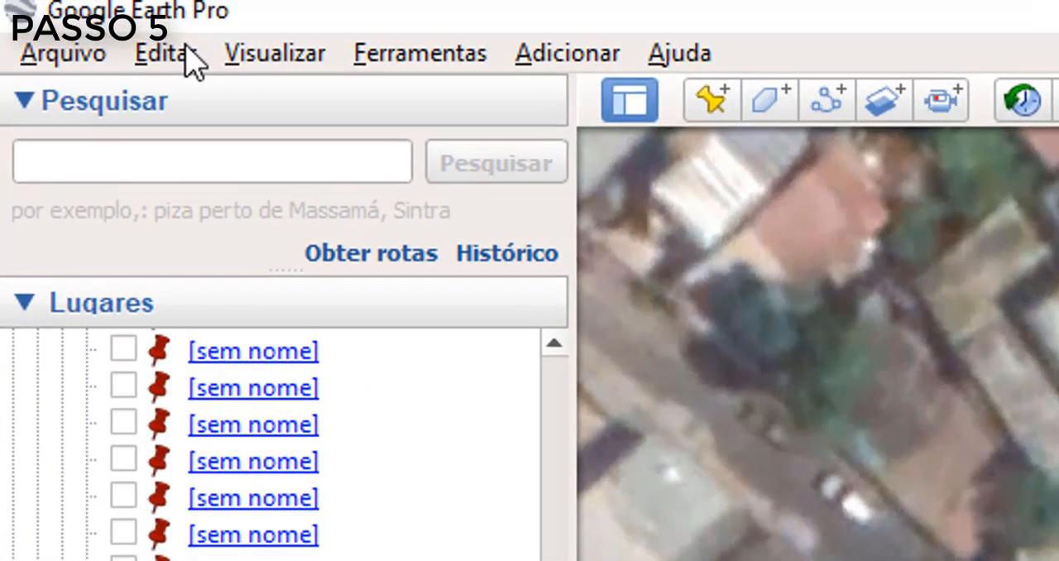
- Copy the map image of the lot, switch to Excel, and paste it into the 4-DESENHO A3 sheet
left_click(69, 19)
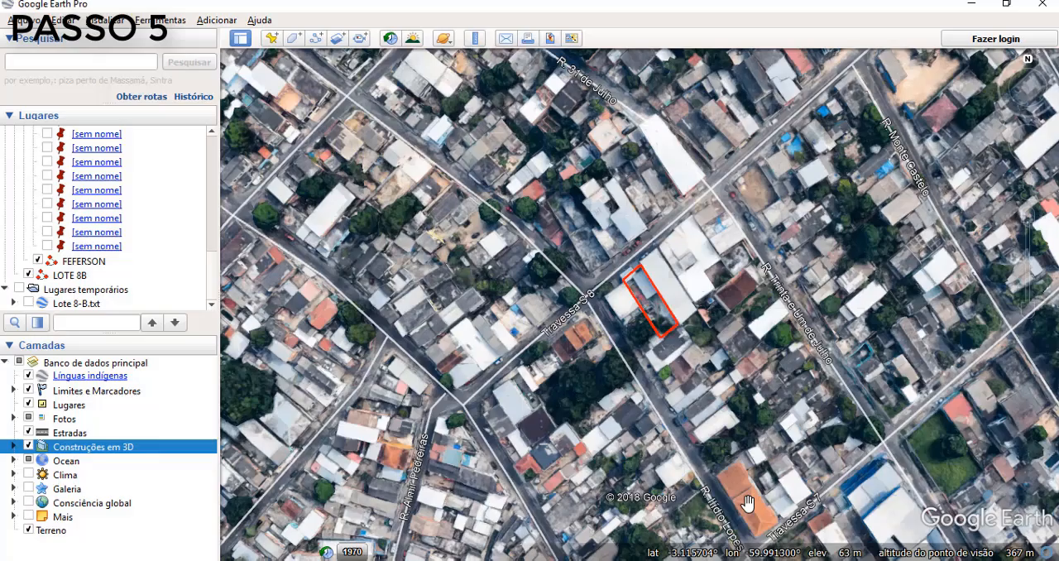
left_click(741, 559)
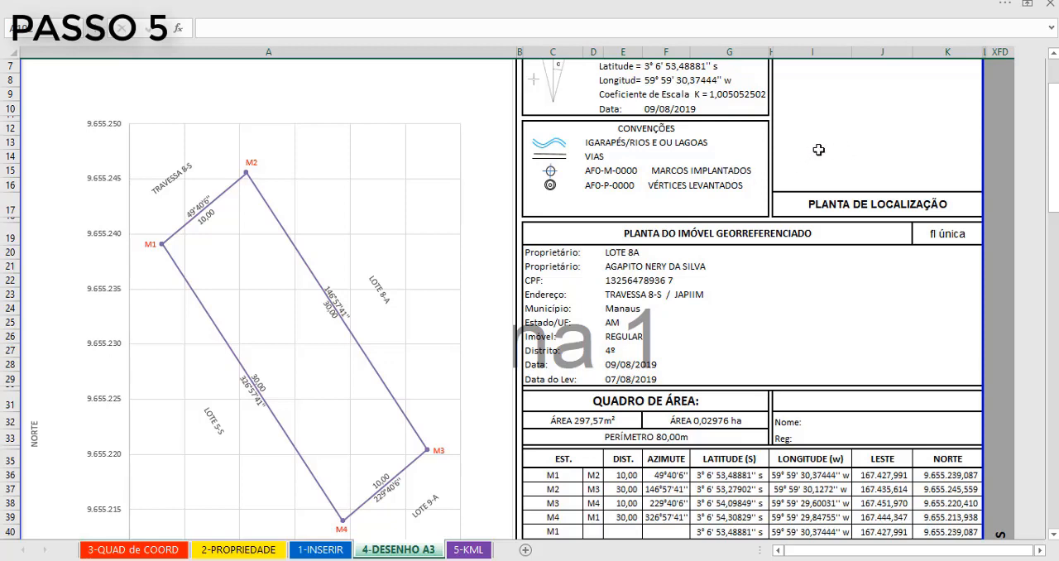
scroll(811, 159, "down", 20)
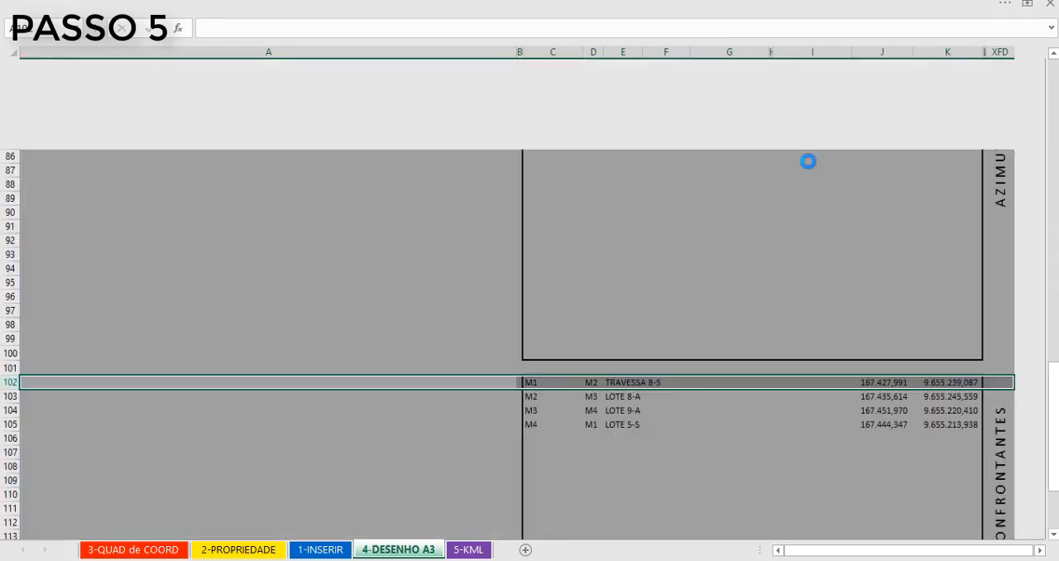
key("ctrl+v")
left_click_drag(473, 402, 711, 177)
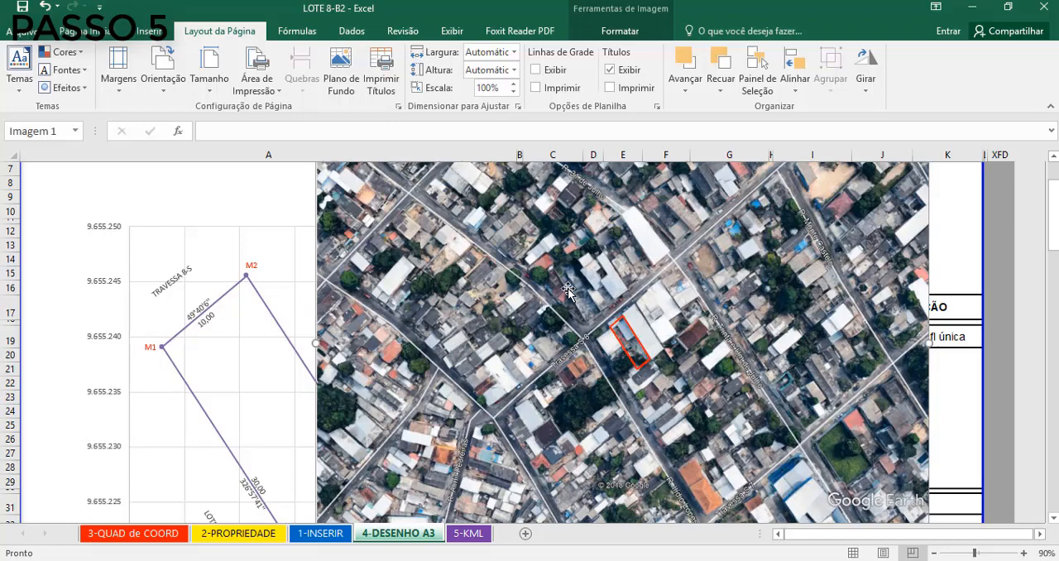
- Crop both sides of the pasted map image so it spans columns C to G around the red lot outline
right_click(556, 252)
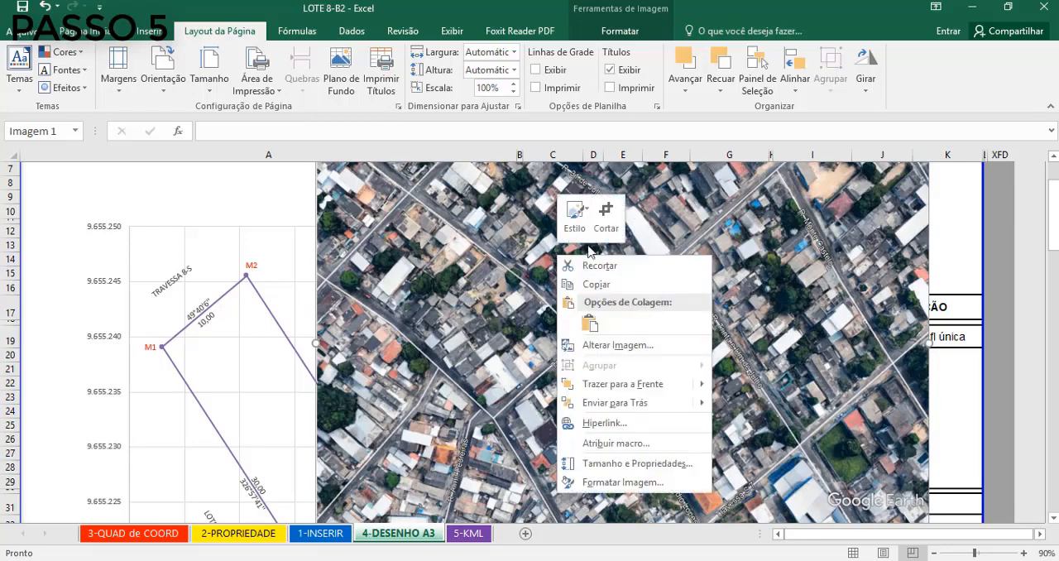
left_click(705, 282)
left_click_drag(317, 345, 519, 345)
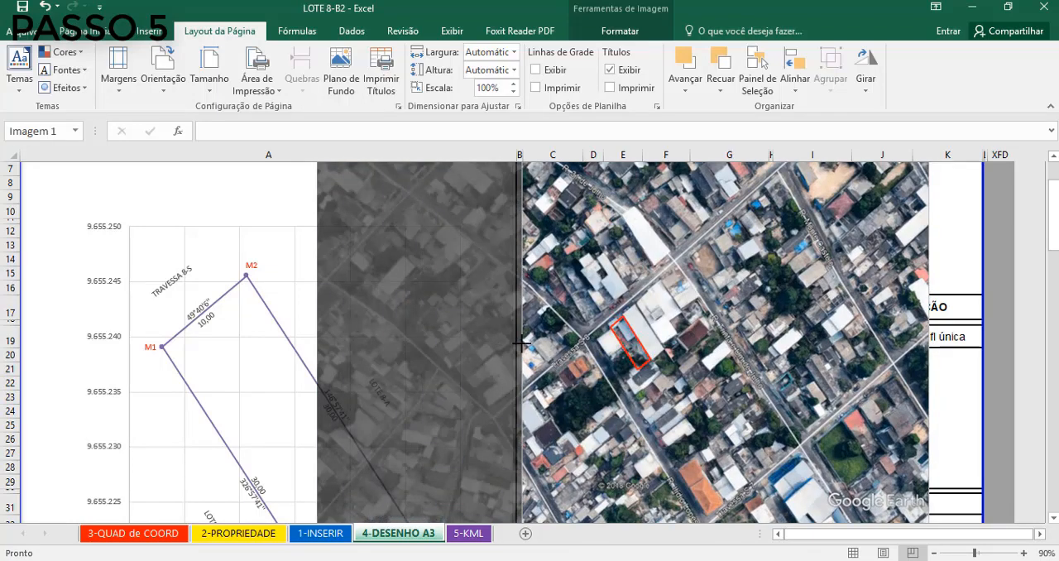
left_click_drag(927, 344, 765, 354)
left_click(950, 395)
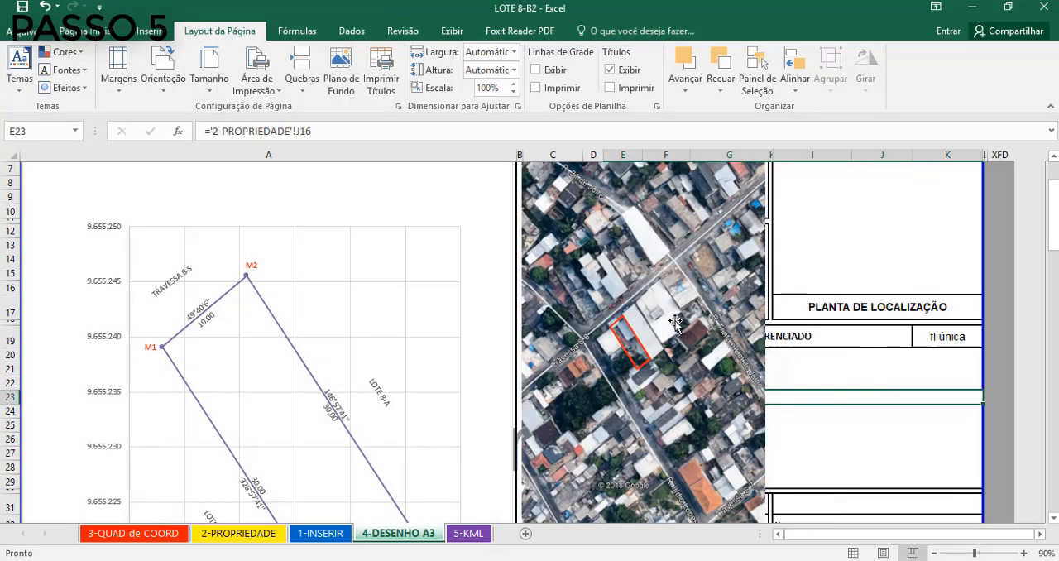
- Crop the upper part of the map image, keeping the red lot outline inside the picture
left_click_drag(670, 291, 670, 336)
right_click(670, 336)
left_click(721, 369)
left_click_drag(642, 204, 642, 297)
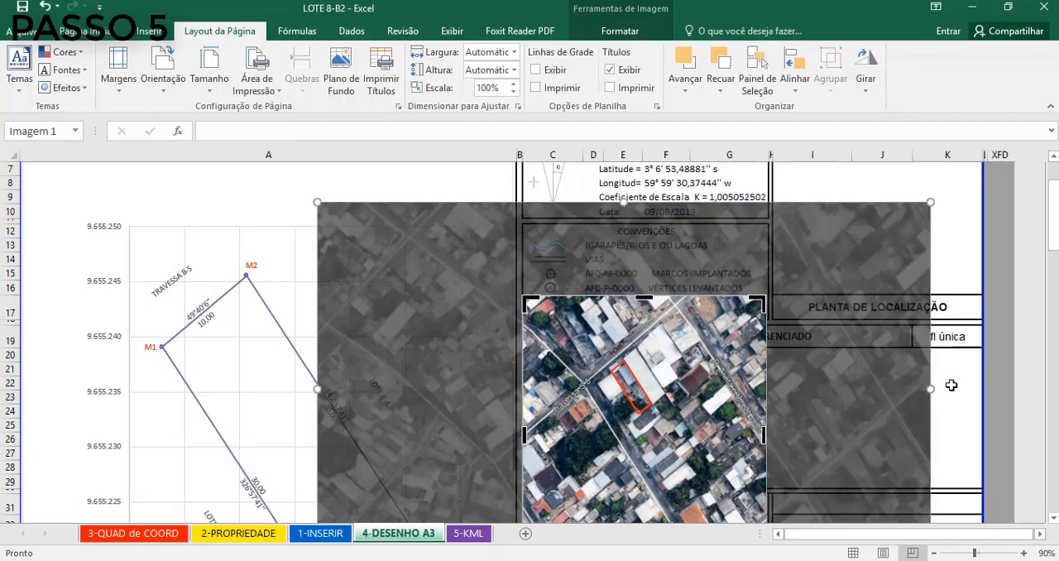
left_click(950, 382)
- Move the cropped map image into the PLANTA DE LOCALIZAÇÃO frame and shrink it to fit
left_click_drag(670, 492, 670, 369)
right_click(670, 369)
left_click(665, 312)
left_click_drag(665, 311, 896, 249)
scroll(395, 342, "up", 2)
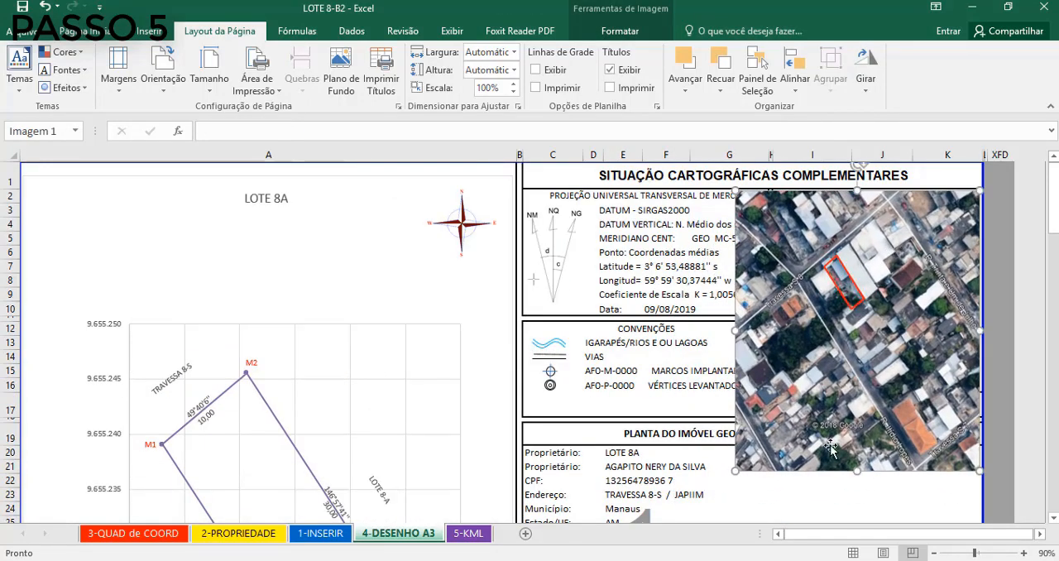
left_click_drag(737, 472, 775, 425)
left_click_drag(876, 426, 857, 390)
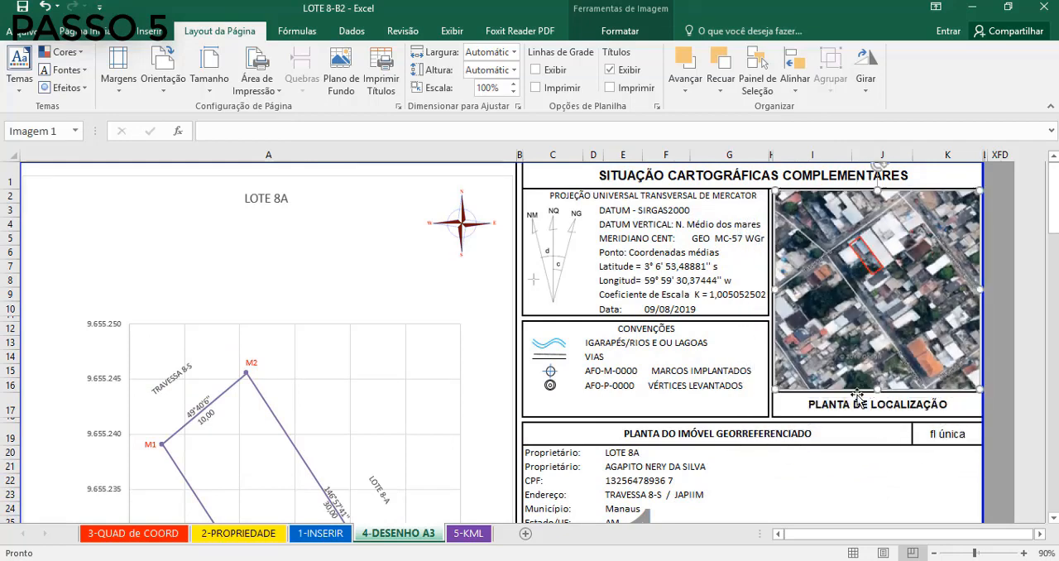
left_click(732, 324)
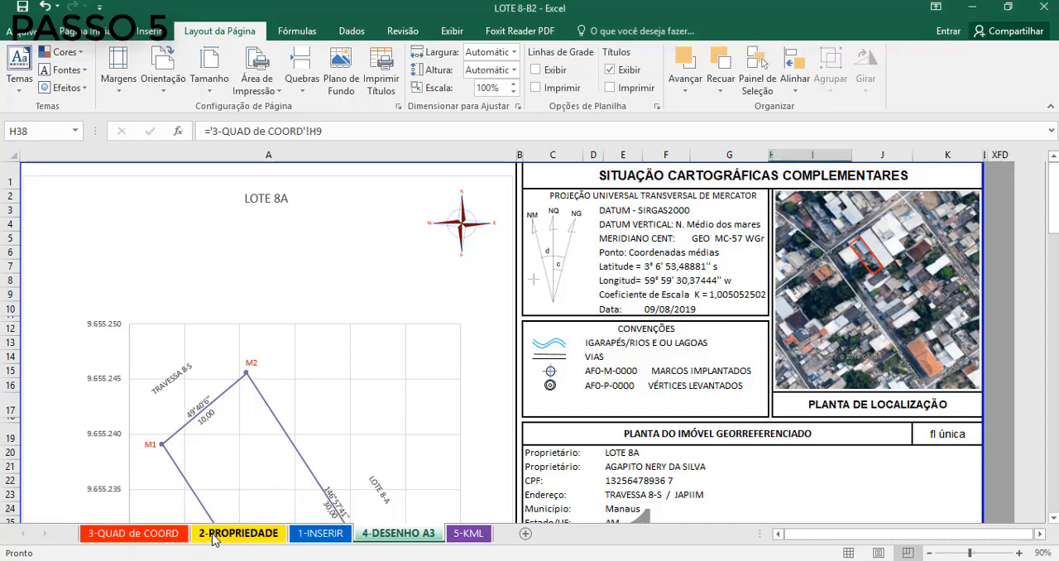
- Review the 3-QUAD de COORD, 2-PROPRIEDADE, 1-INSERIR and 5-KML sheets of the workbook
left_click(167, 533)
left_click(238, 534)
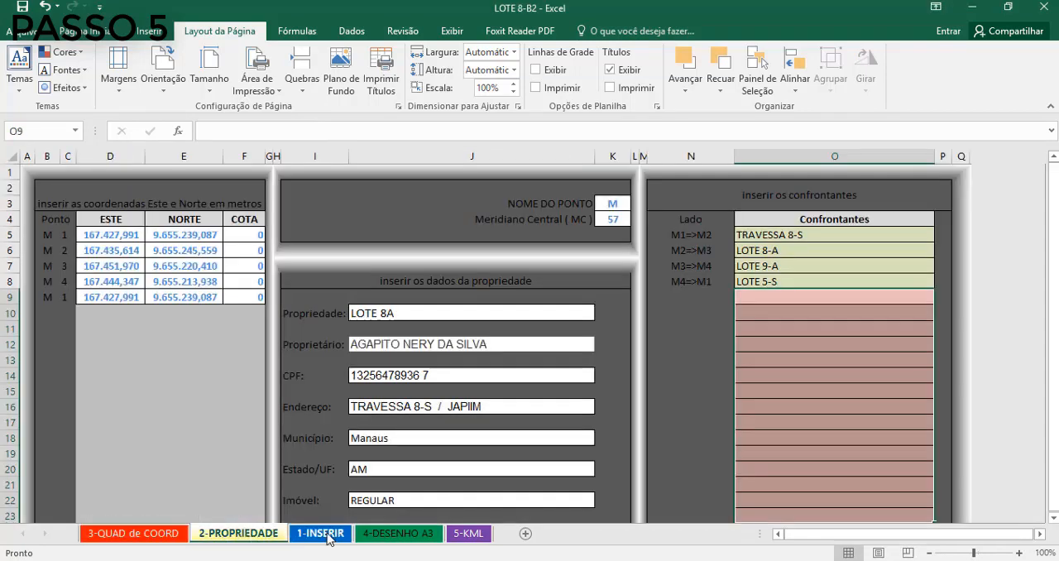
left_click(313, 534)
left_click(467, 534)
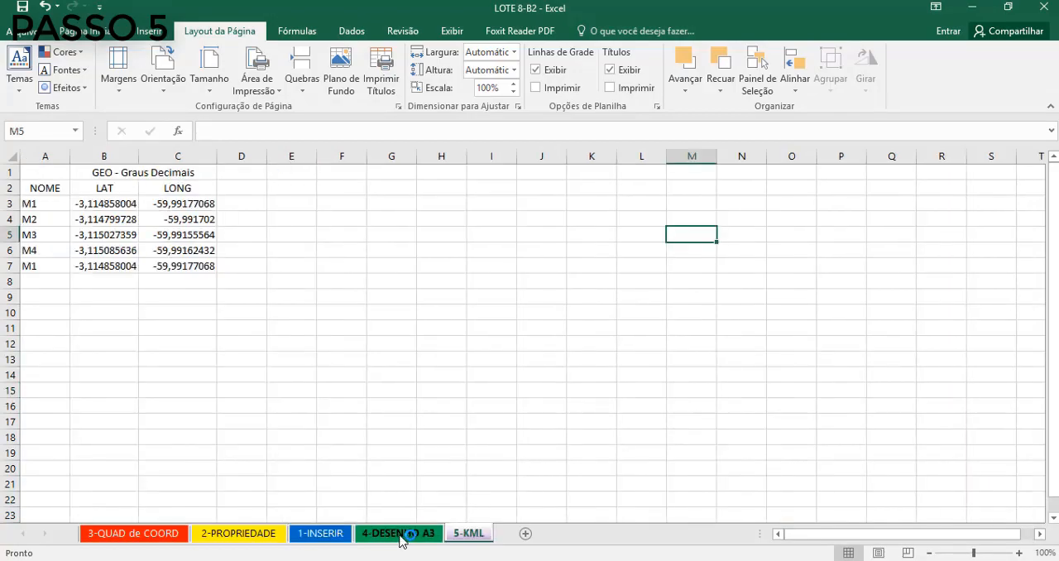